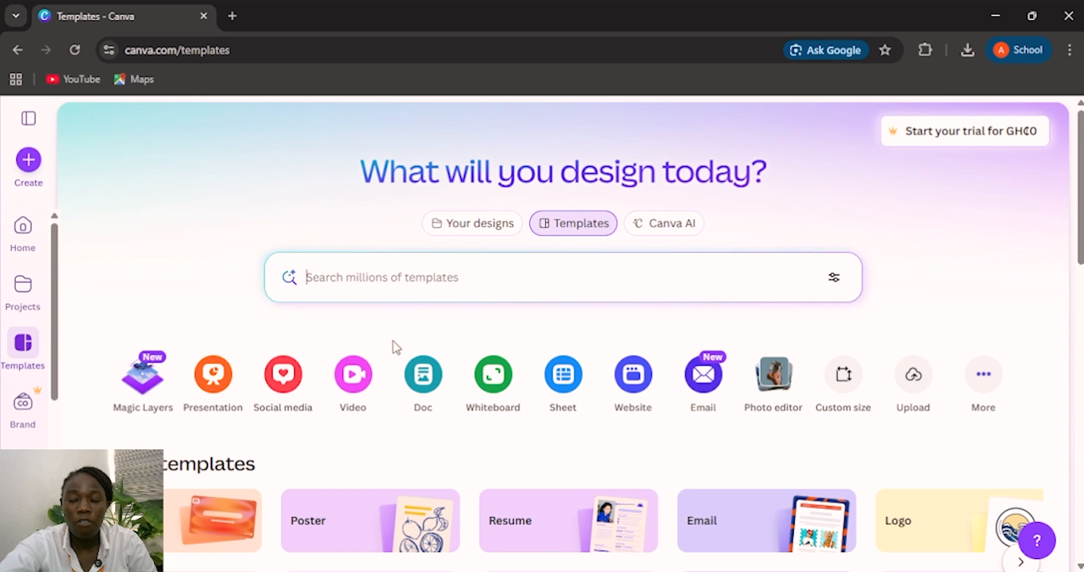
# Look through the template gallery, examining the category cards, Discover Canva, Trending near you, What's new and More templates for you sections
pyautogui.click(338, 274)
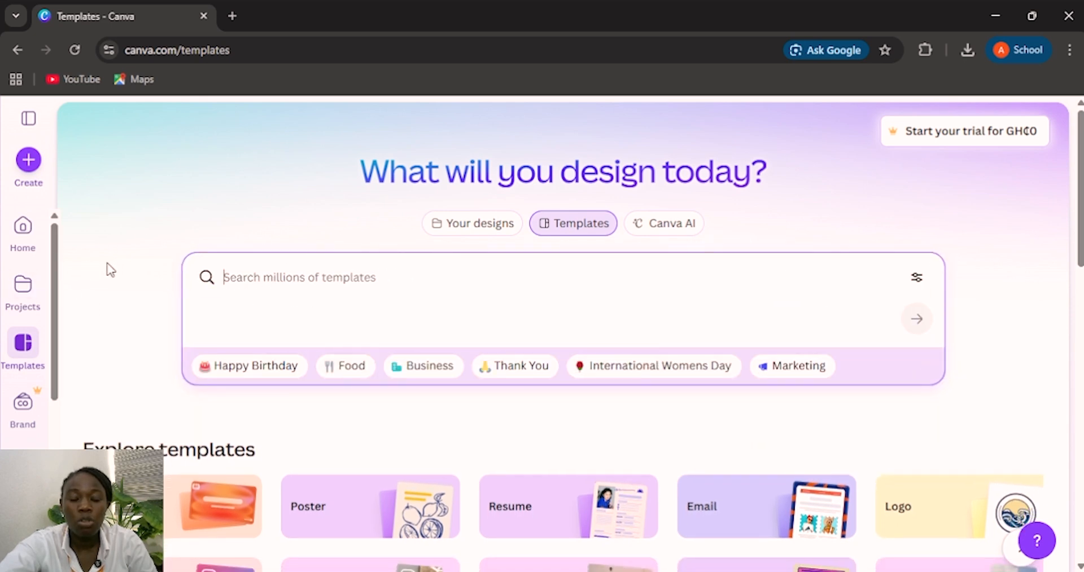
pyautogui.scroll(-5, 208, 288)
pyautogui.scroll(5, 213, 290)
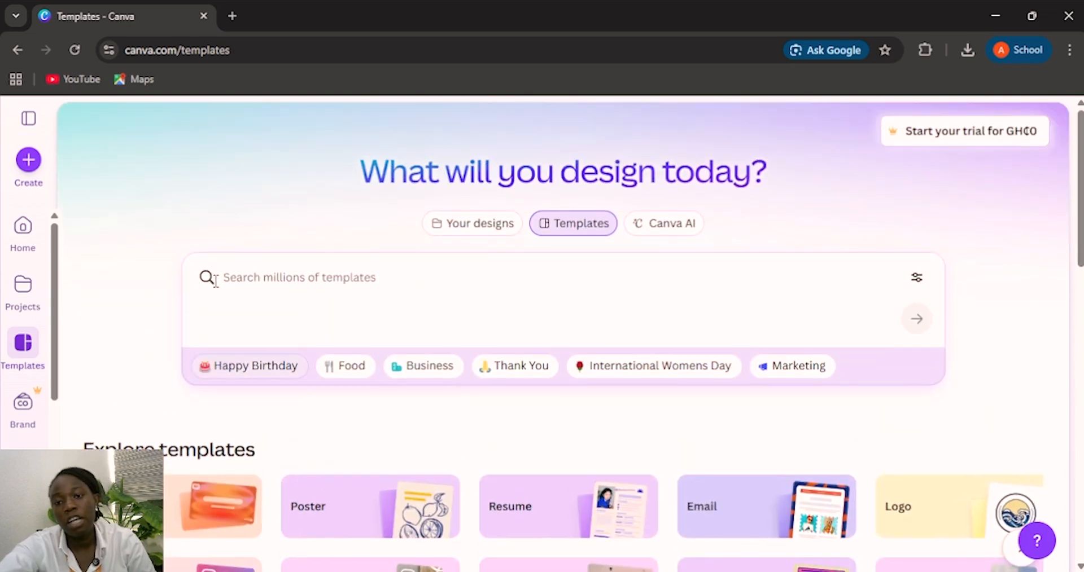
pyautogui.scroll(-10, 215, 282)
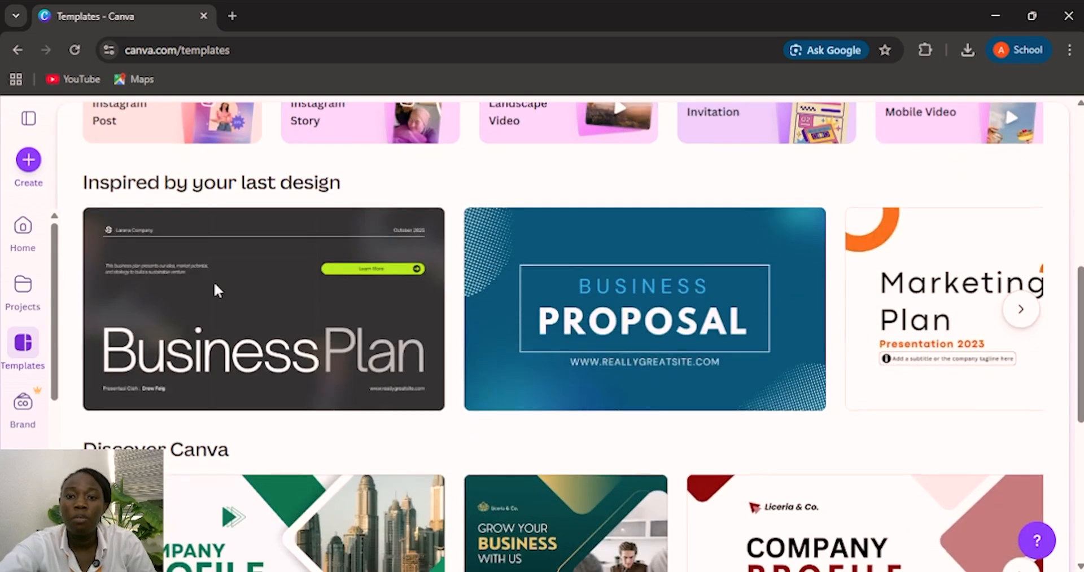
pyautogui.scroll(-3, 214, 290)
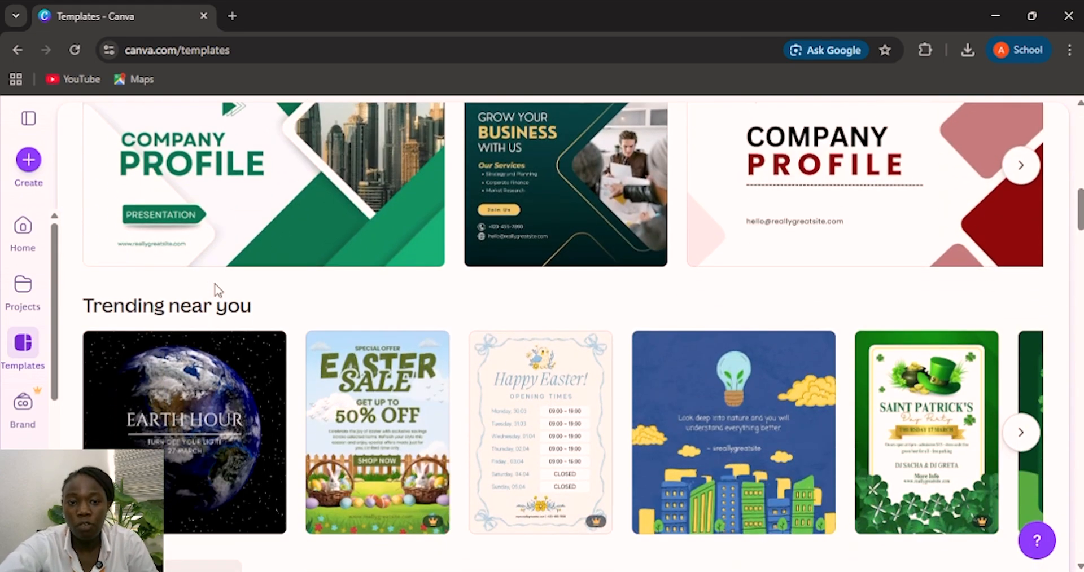
pyautogui.scroll(-4, 333, 339)
pyautogui.scroll(8, 333, 338)
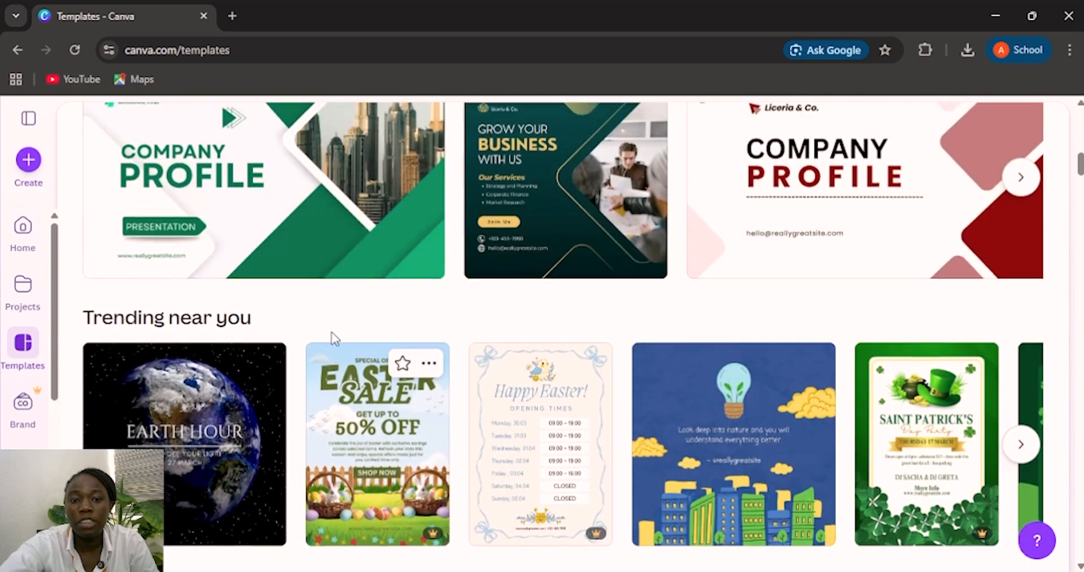
pyautogui.scroll(8, 333, 339)
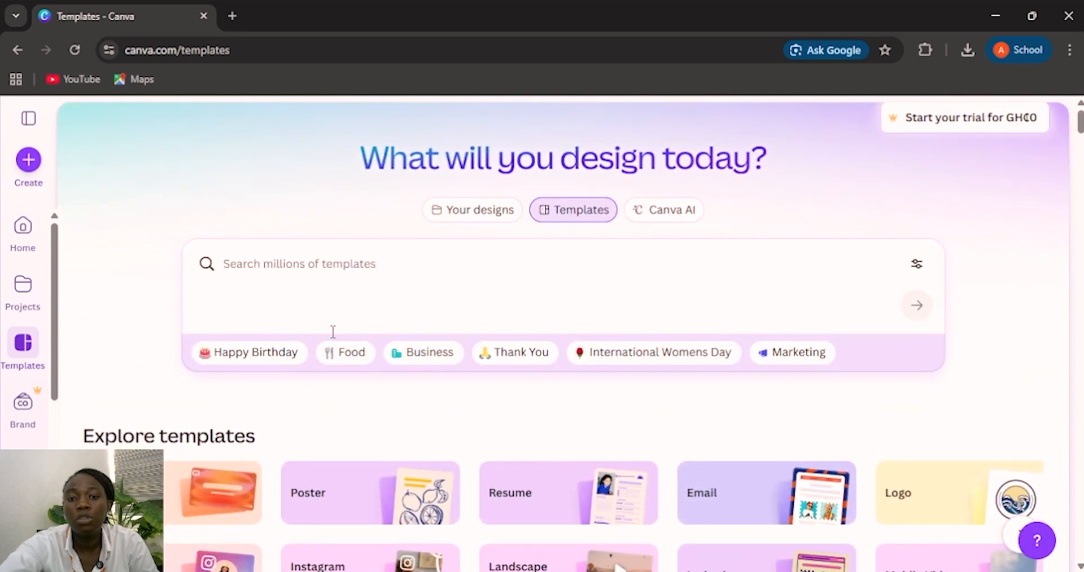
pyautogui.scroll(-5, 333, 333)
pyautogui.scroll(-4, 333, 338)
pyautogui.scroll(-5, 333, 342)
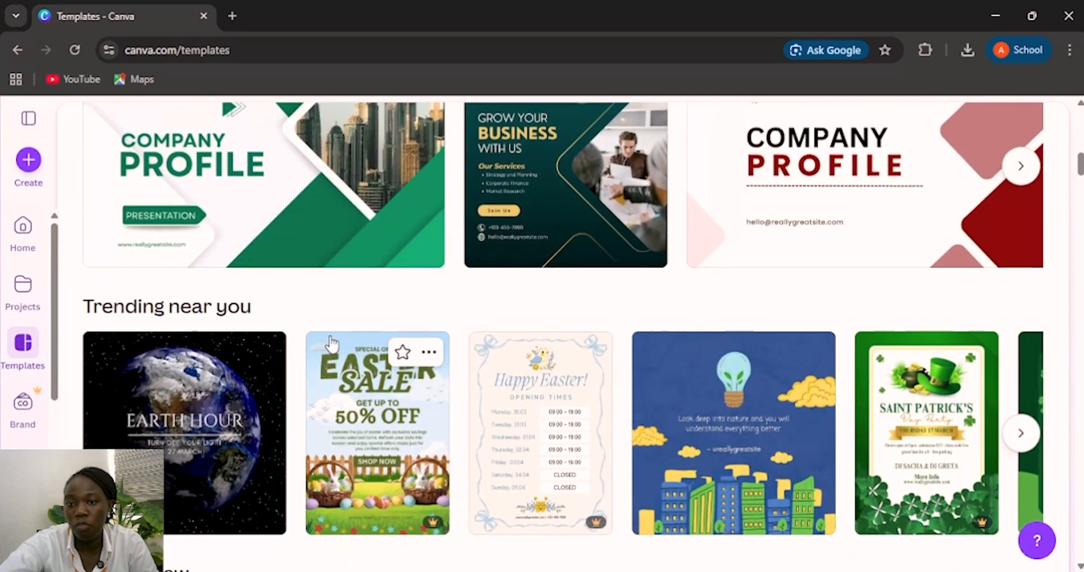
pyautogui.scroll(4, 333, 342)
pyautogui.scroll(-3, 332, 342)
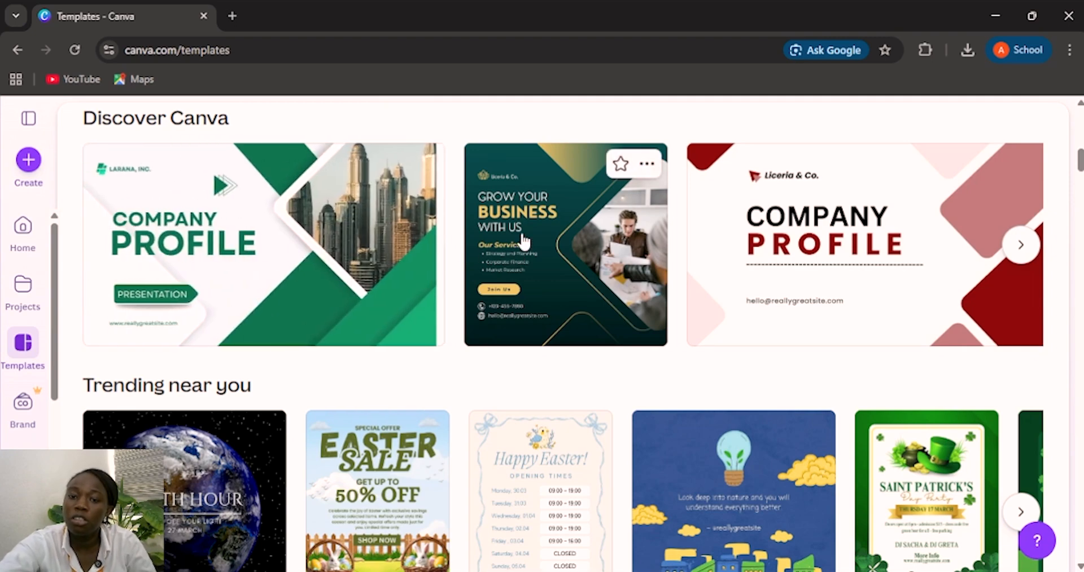
pyautogui.scroll(-3, 524, 240)
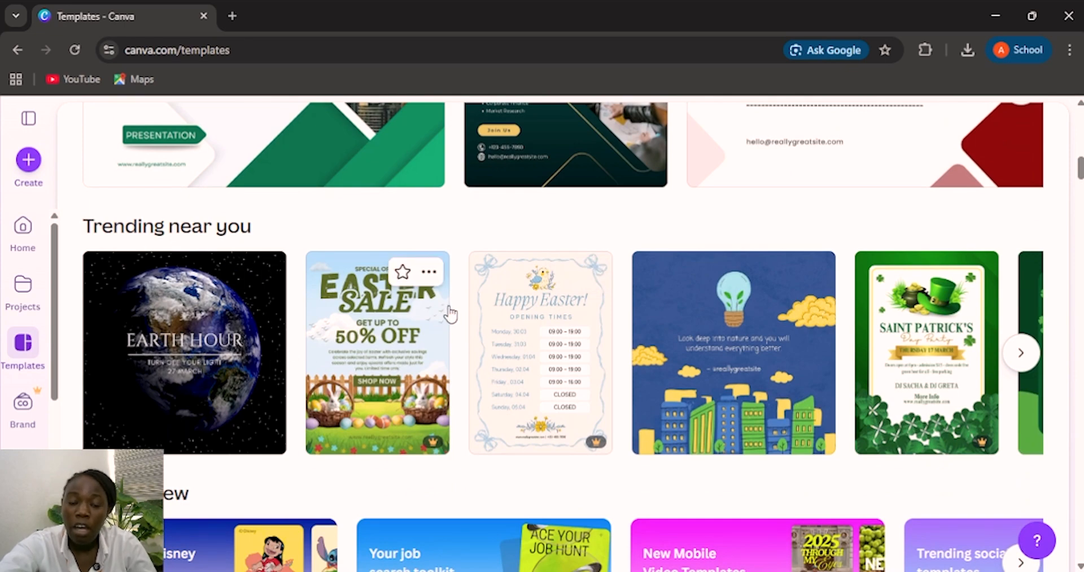
pyautogui.scroll(-4, 445, 323)
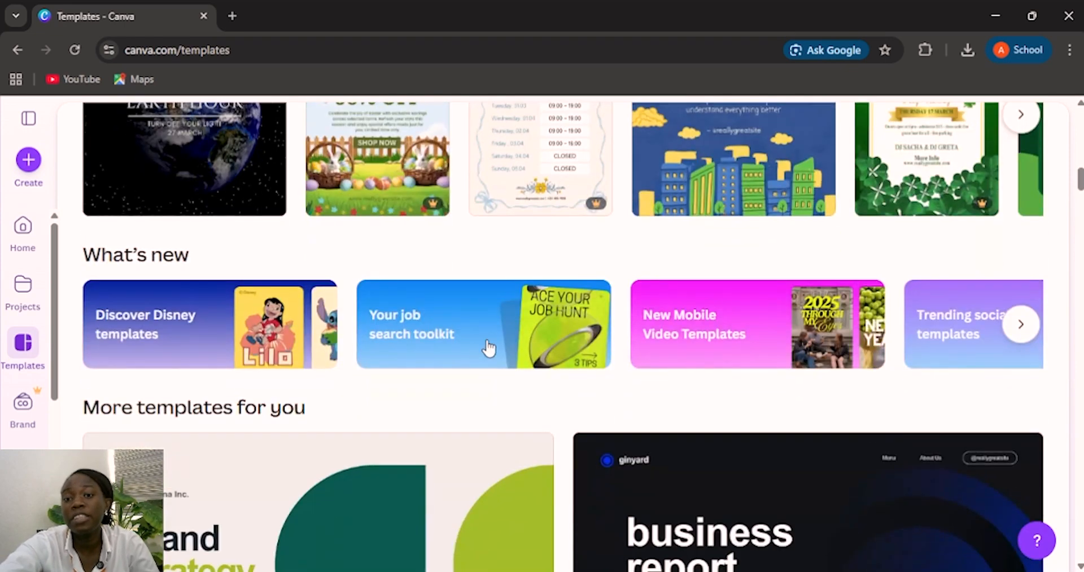
pyautogui.scroll(-7, 603, 396)
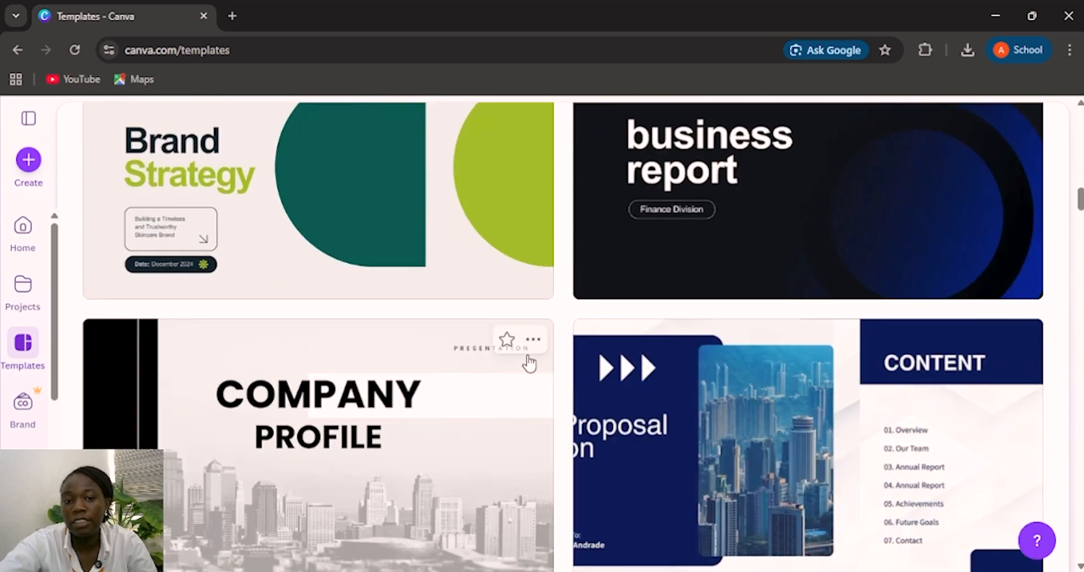
pyautogui.scroll(-8, 525, 360)
pyautogui.scroll(-5, 518, 366)
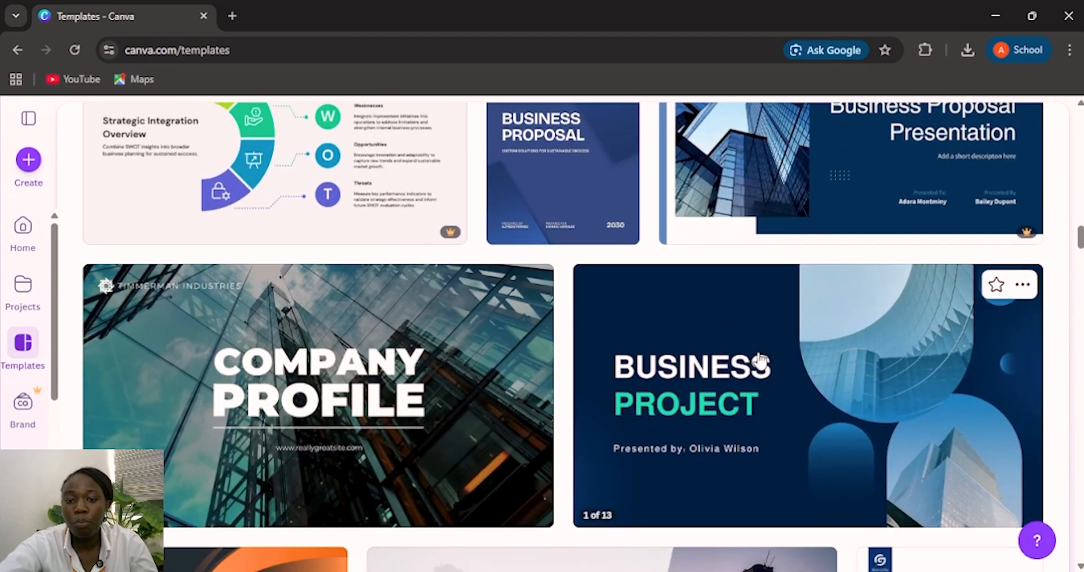
pyautogui.scroll(-8, 757, 339)
pyautogui.scroll(15, 759, 356)
pyautogui.scroll(20, 760, 359)
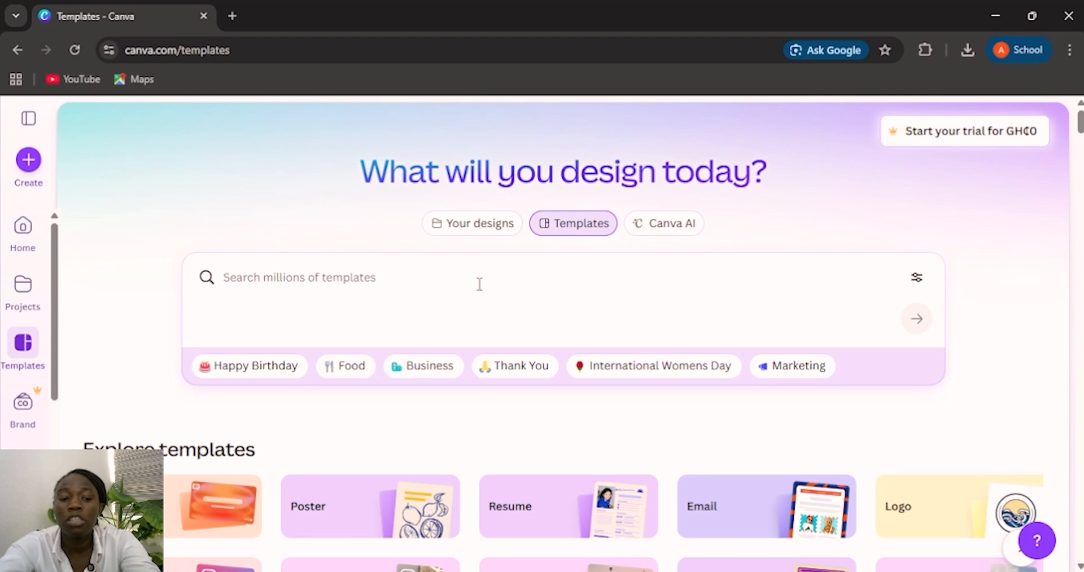
# Enter "graphic design training flyer" as the template search query
pyautogui.click(387, 277)
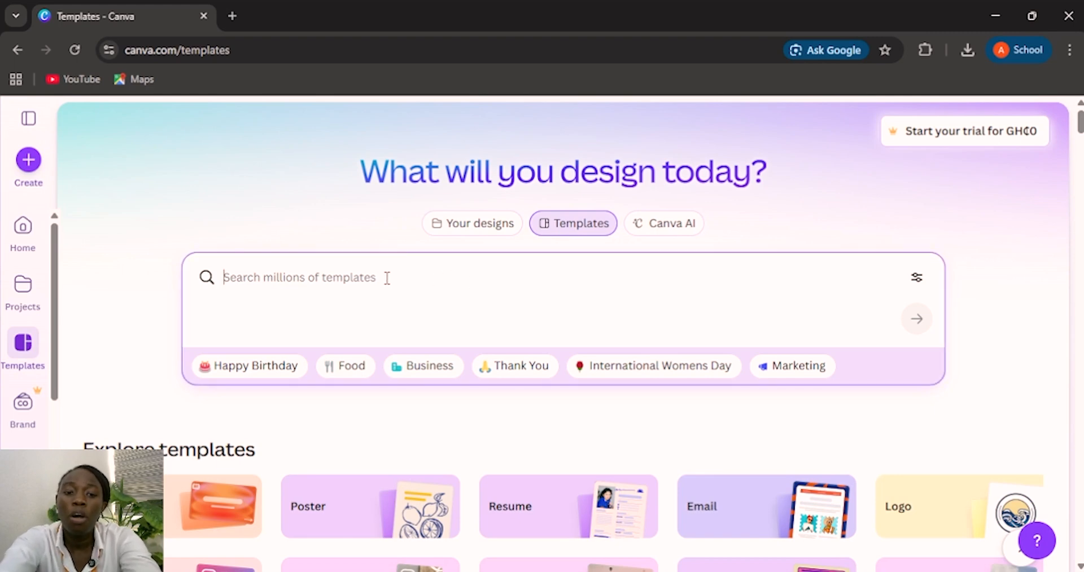
pyautogui.write('gr')
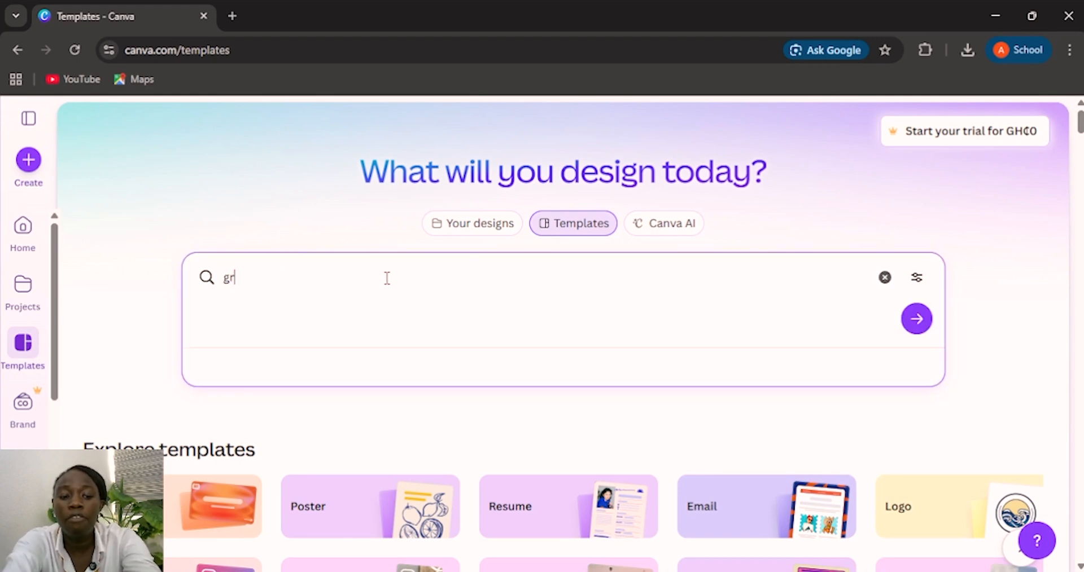
pyautogui.write('aphi')
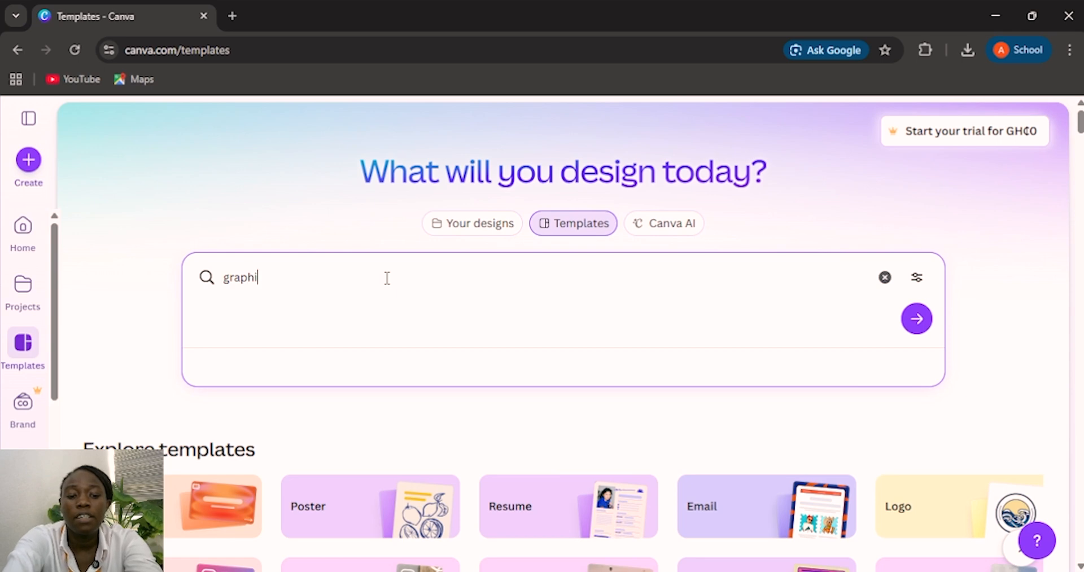
pyautogui.write('c')
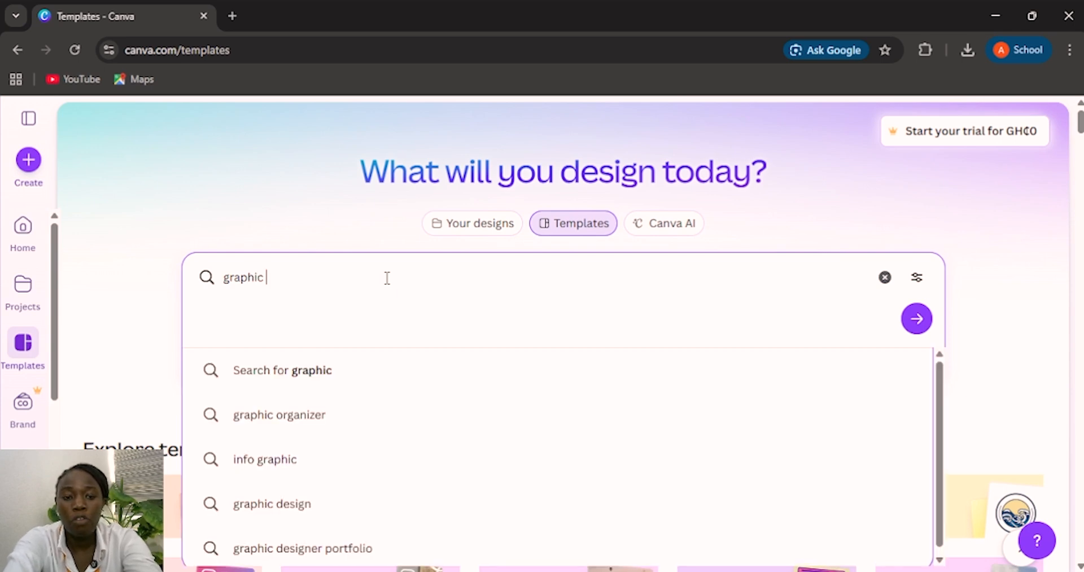
pyautogui.write(' design')
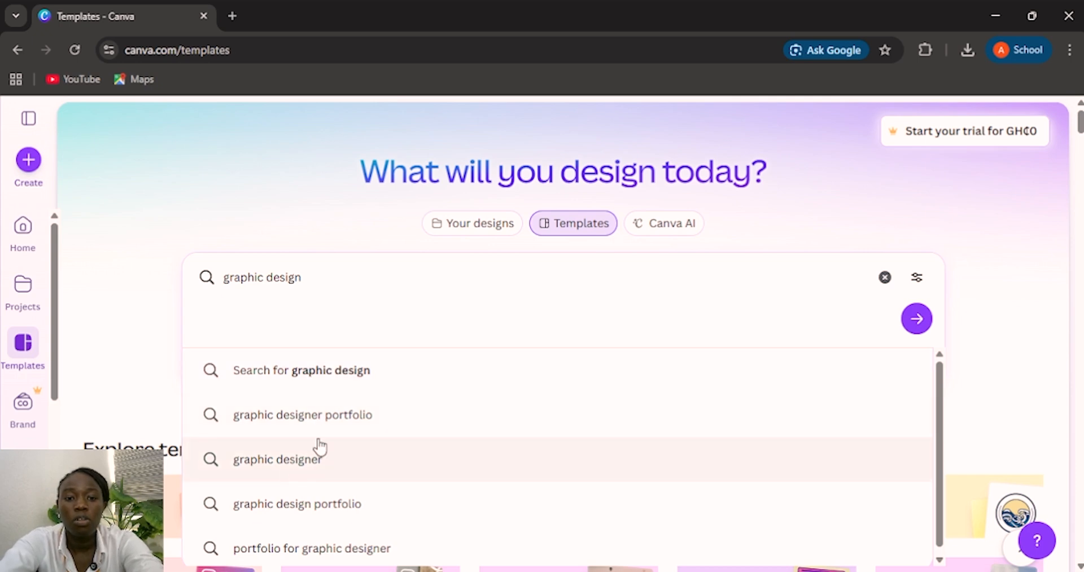
pyautogui.click(310, 273)
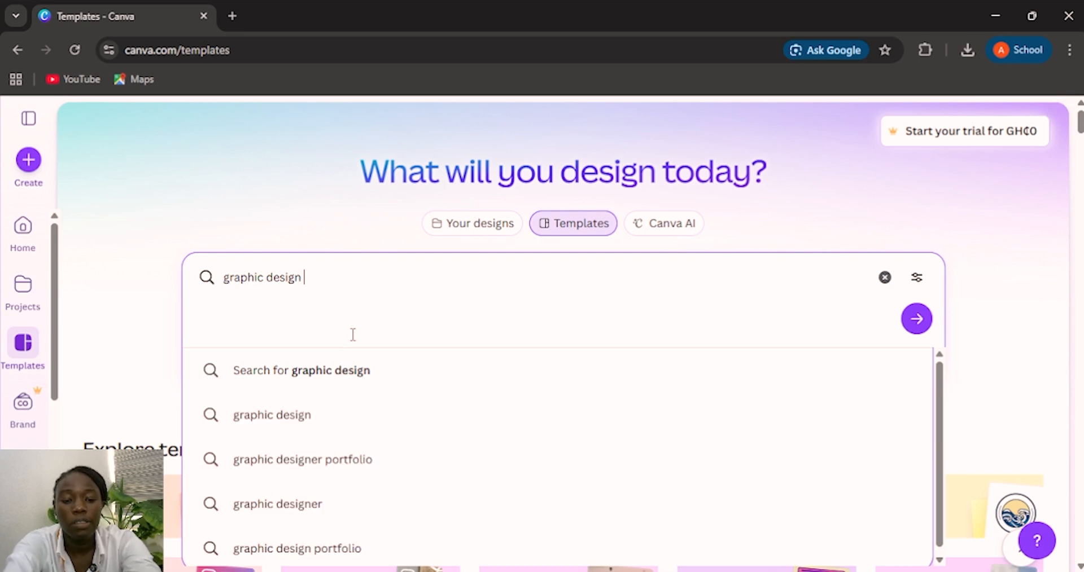
pyautogui.write('train')
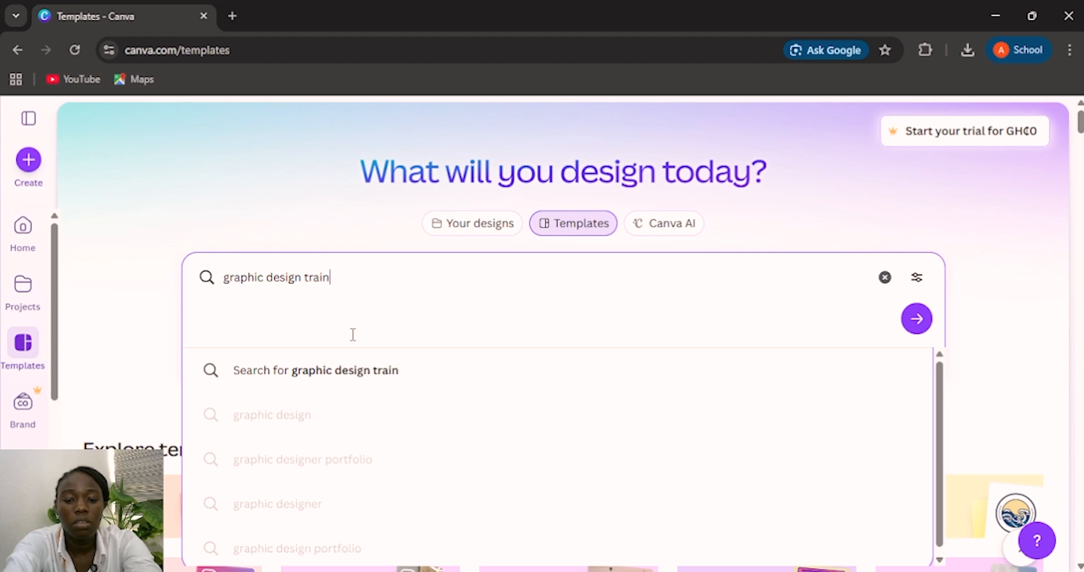
pyautogui.write('ing flyer')
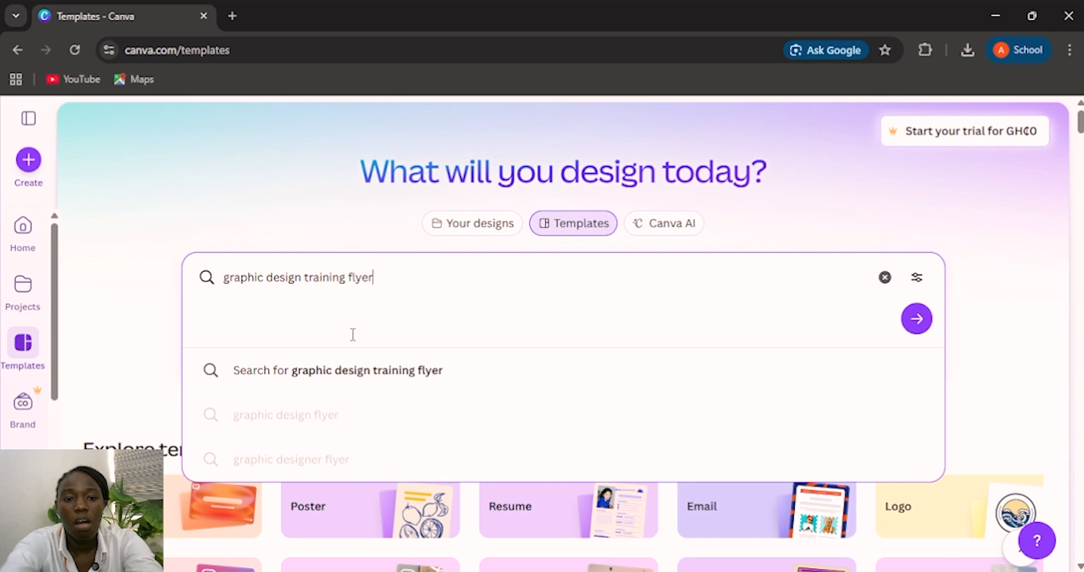
# Remove "training" from the query and run the suggested search "graphic designer flyer"
pyautogui.moveTo(346, 278); pyautogui.dragTo(302, 277)
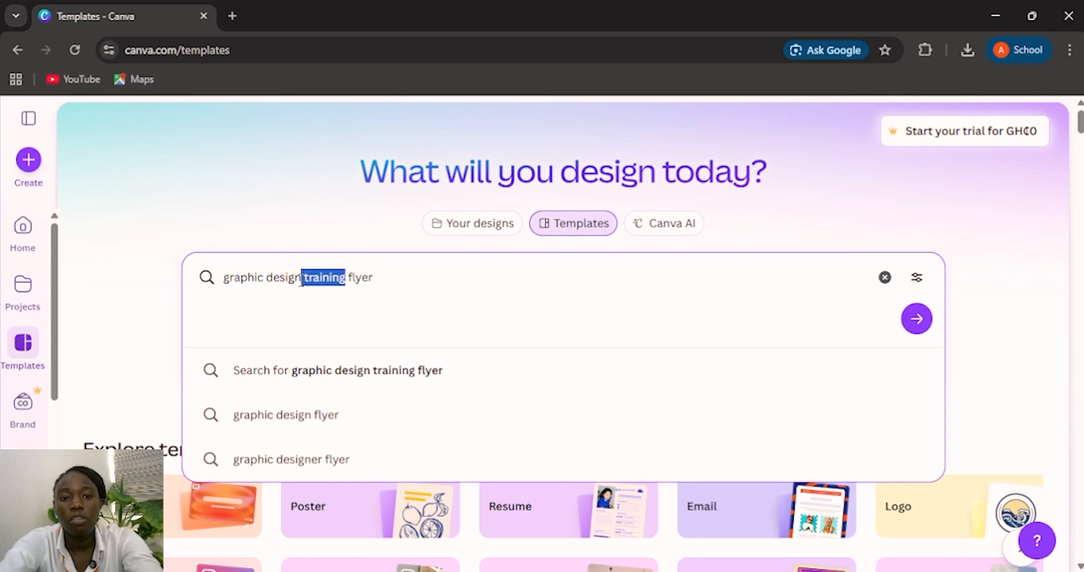
pyautogui.press('BackSpace')
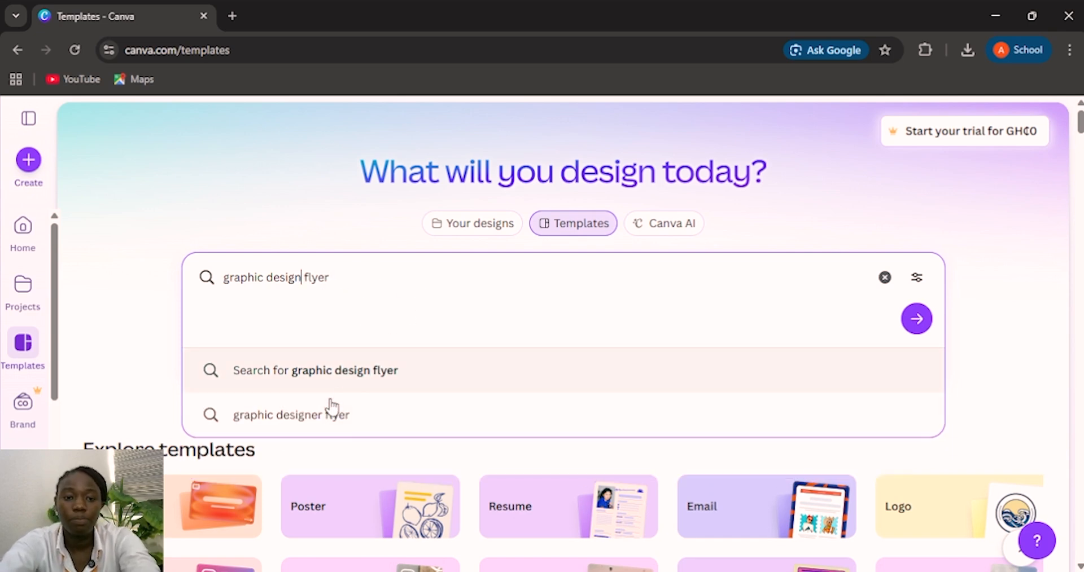
pyautogui.click(313, 416)
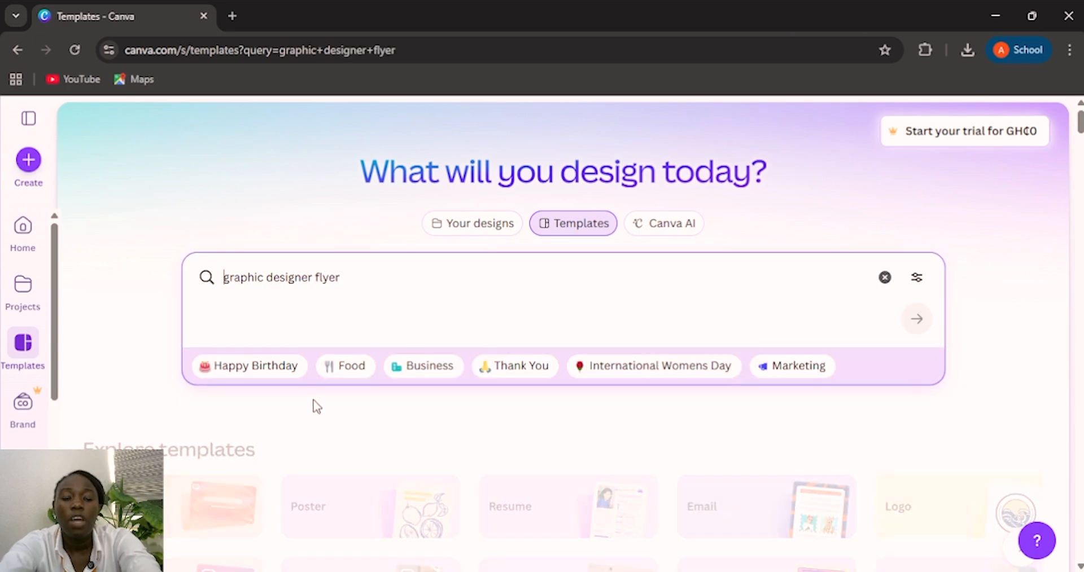
# Look through the "graphic designer flyer" search results, comparing the designs and layouts of the listed templates
pyautogui.scroll(-4, 532, 339)
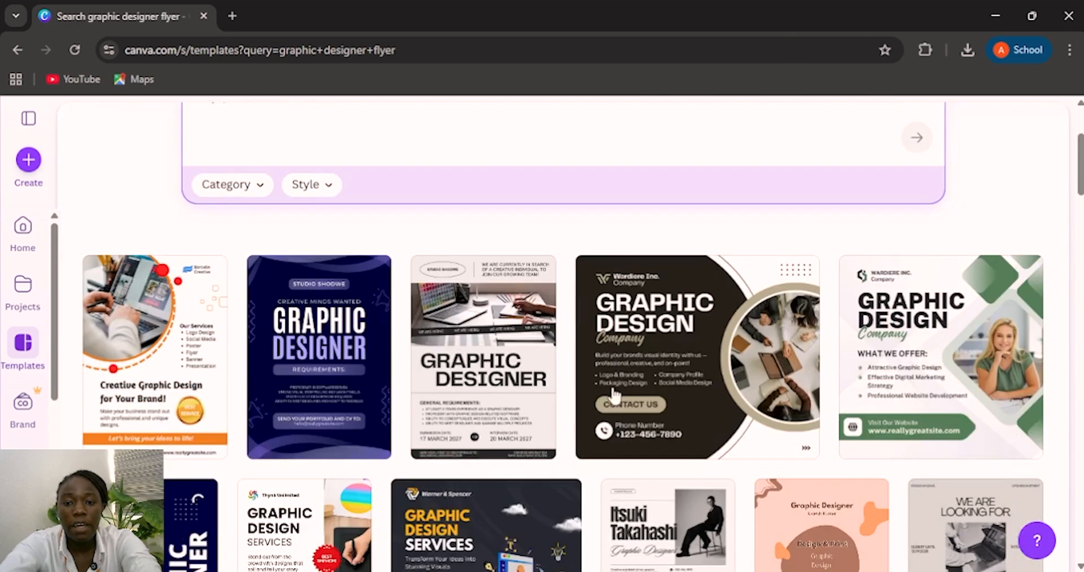
pyautogui.scroll(-2, 614, 397)
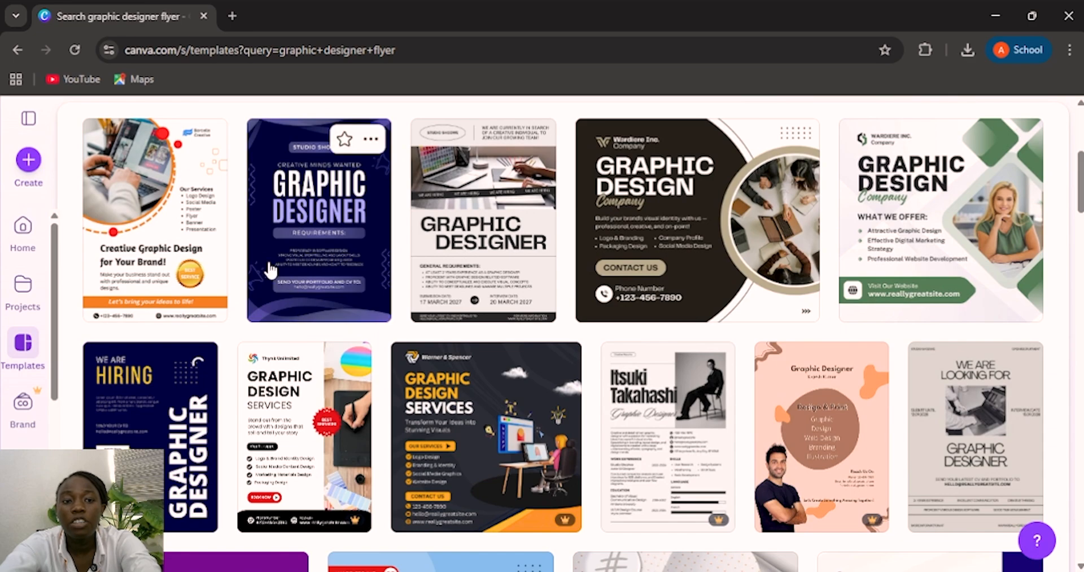
pyautogui.scroll(-7, 1009, 169)
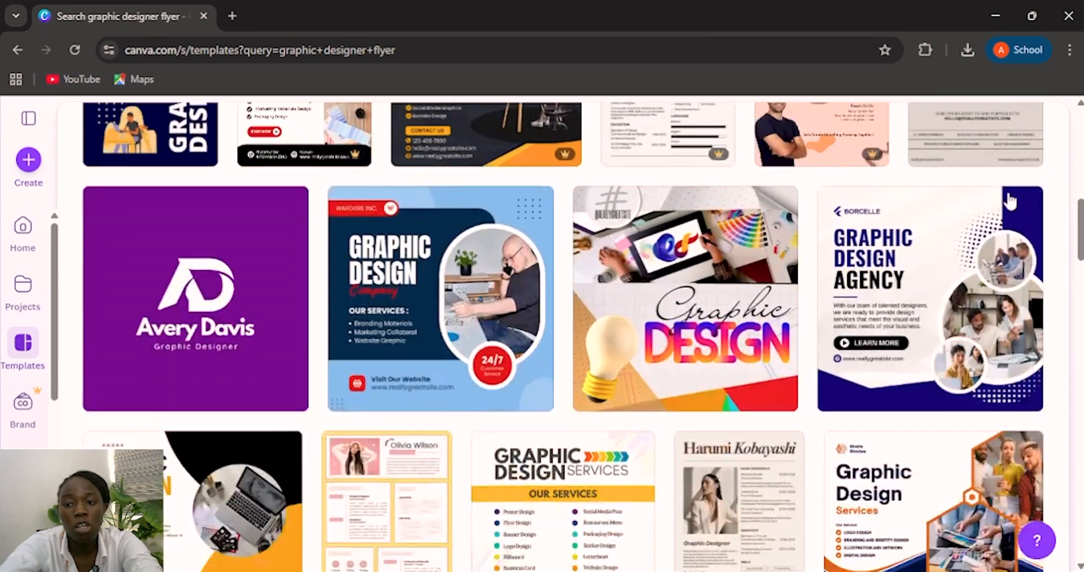
pyautogui.scroll(-3, 959, 237)
pyautogui.scroll(-3, 790, 282)
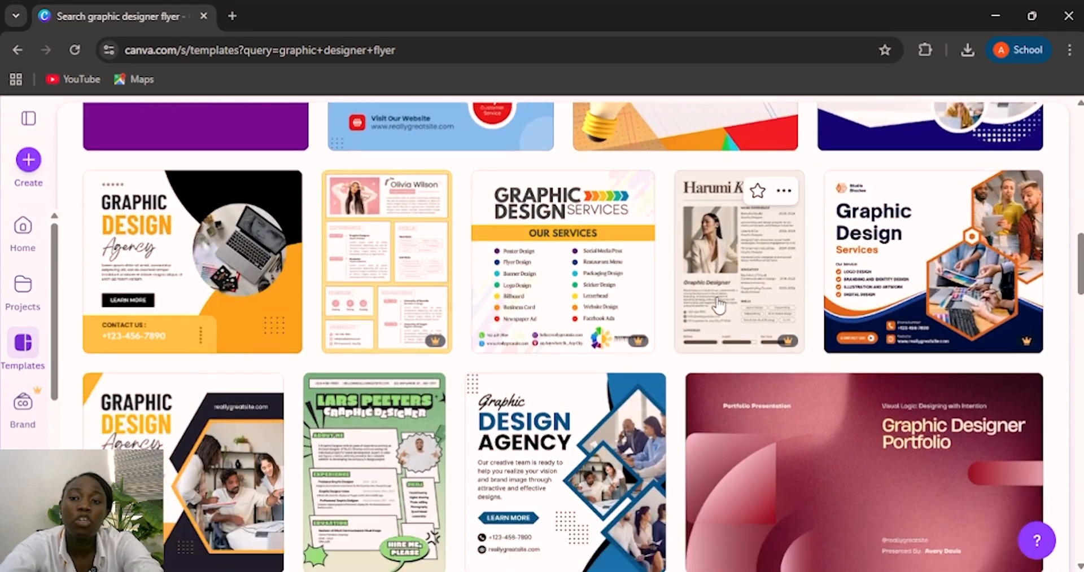
pyautogui.scroll(-7, 718, 305)
pyautogui.scroll(15, 718, 306)
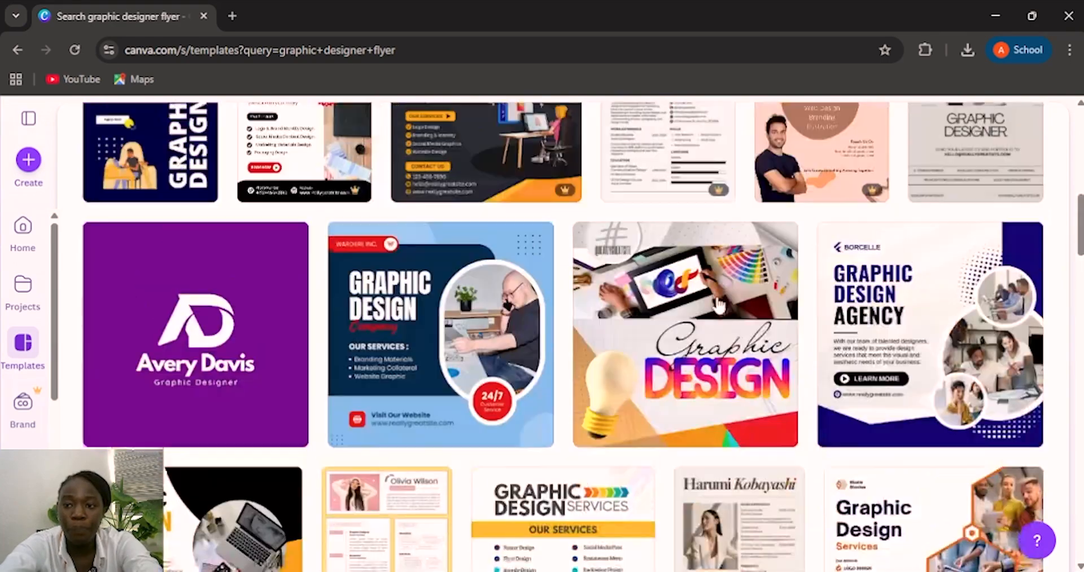
pyautogui.scroll(-1, 718, 305)
pyautogui.scroll(1, 751, 333)
pyautogui.scroll(-1, 903, 333)
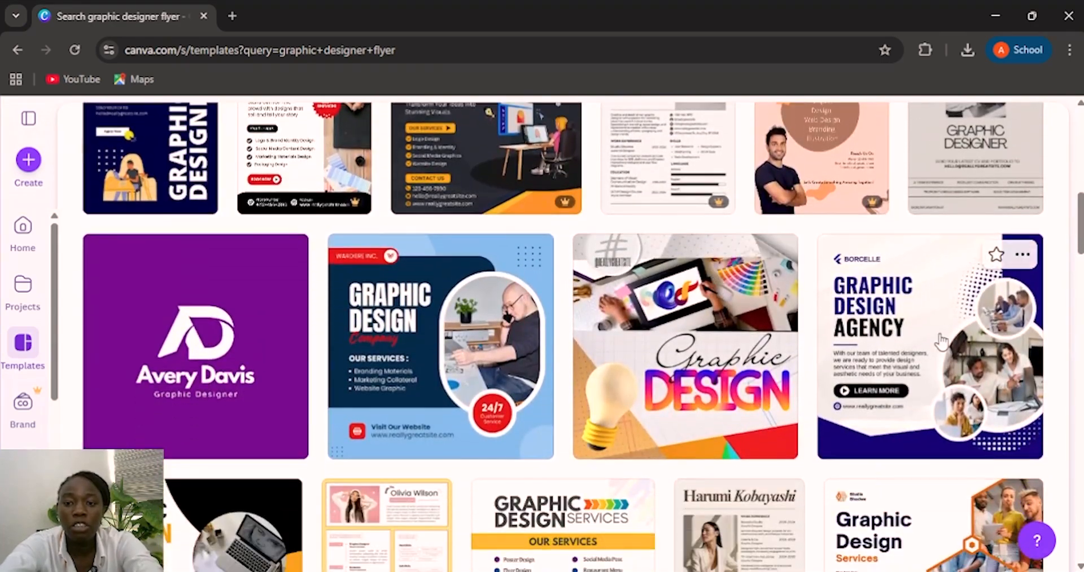
pyautogui.scroll(-5, 909, 342)
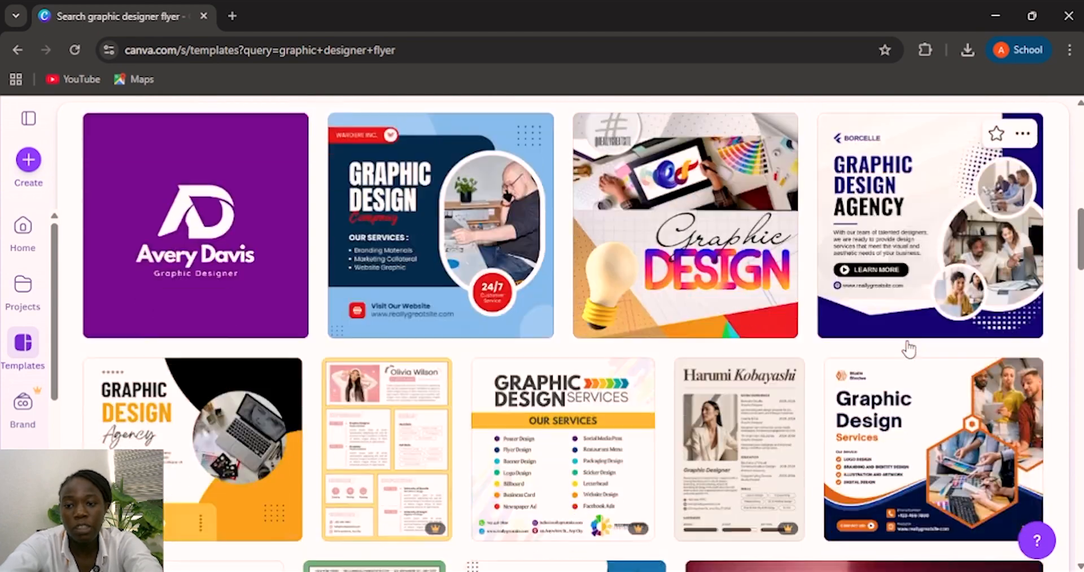
pyautogui.scroll(4, 923, 325)
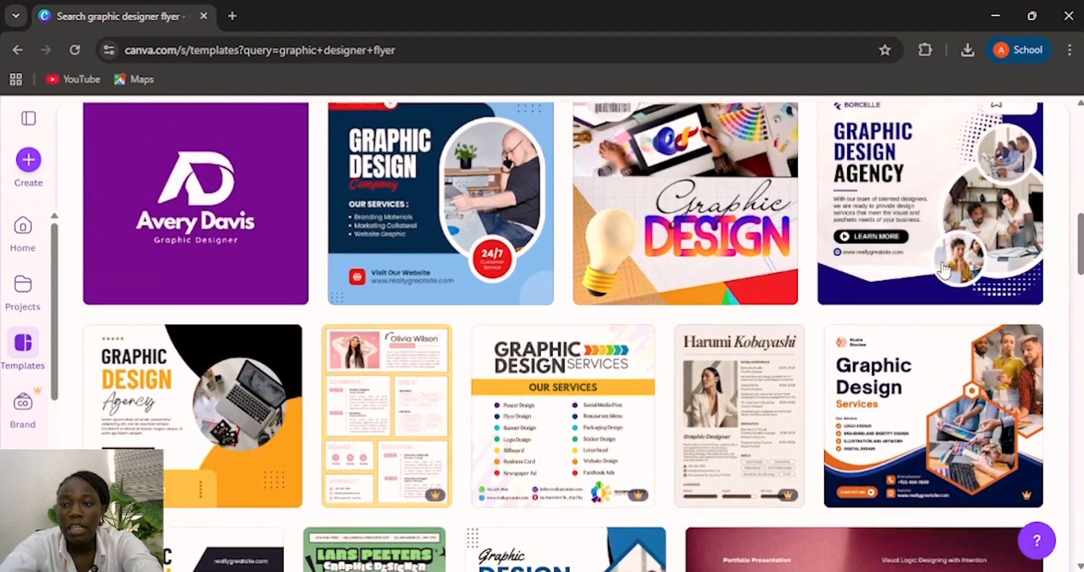
# Check the crown badge on the orange and navy Graphic Design Services template and examine the further results for a usable flyer
pyautogui.scroll(-3, 994, 339)
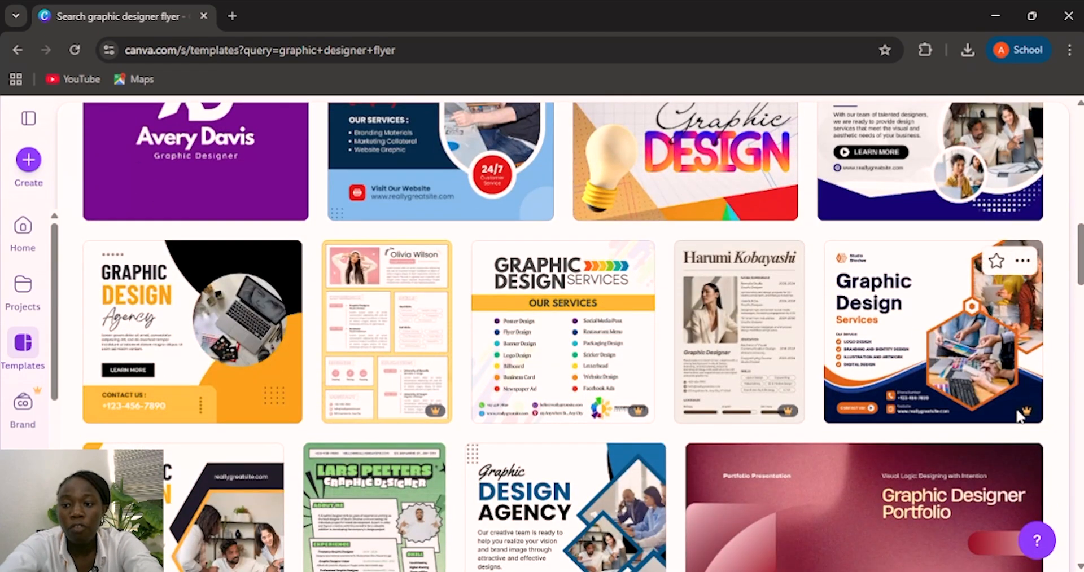
pyautogui.moveTo(1025, 415)
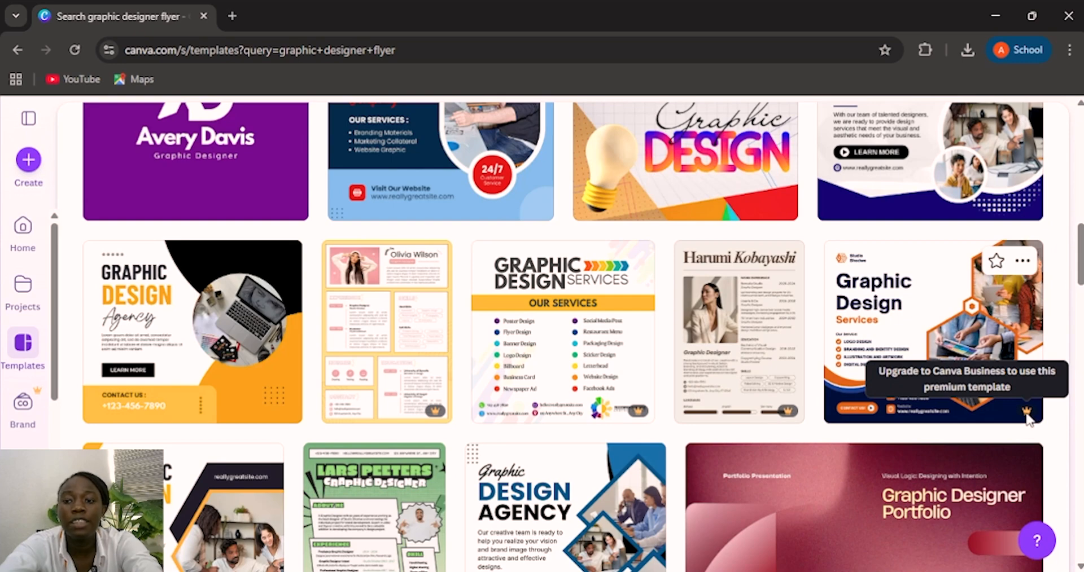
pyautogui.scroll(-3, 1024, 415)
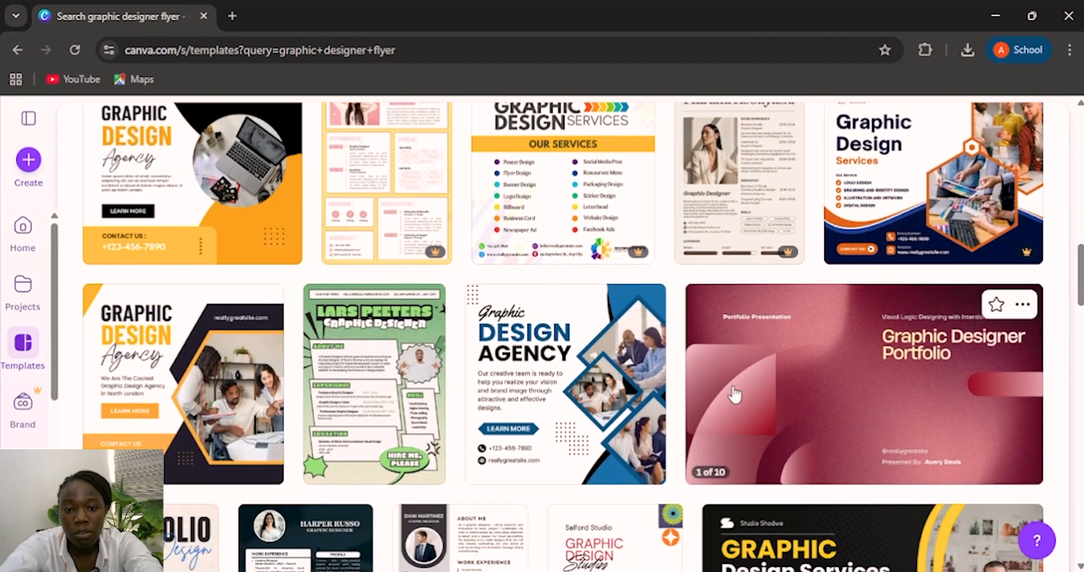
pyautogui.scroll(-1, 677, 407)
pyautogui.scroll(-8, 613, 417)
pyautogui.scroll(4, 1045, 373)
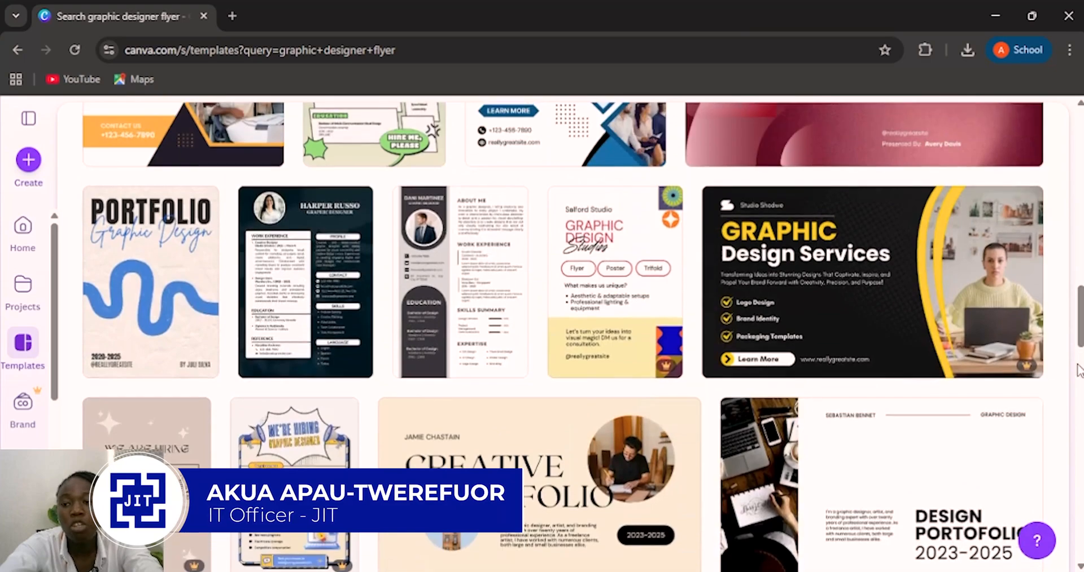
pyautogui.scroll(8, 1026, 378)
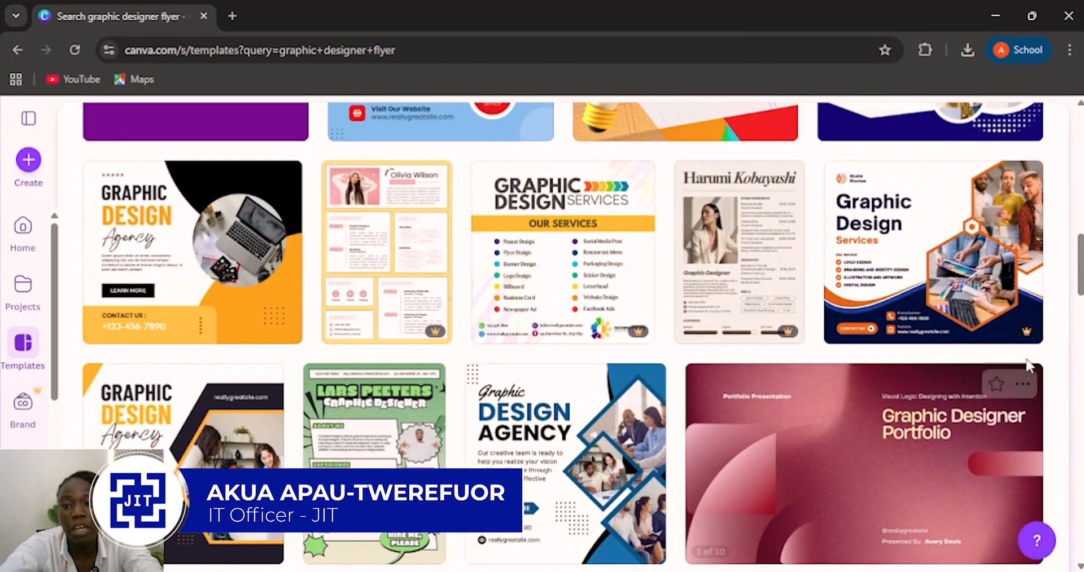
pyautogui.scroll(5, 1026, 365)
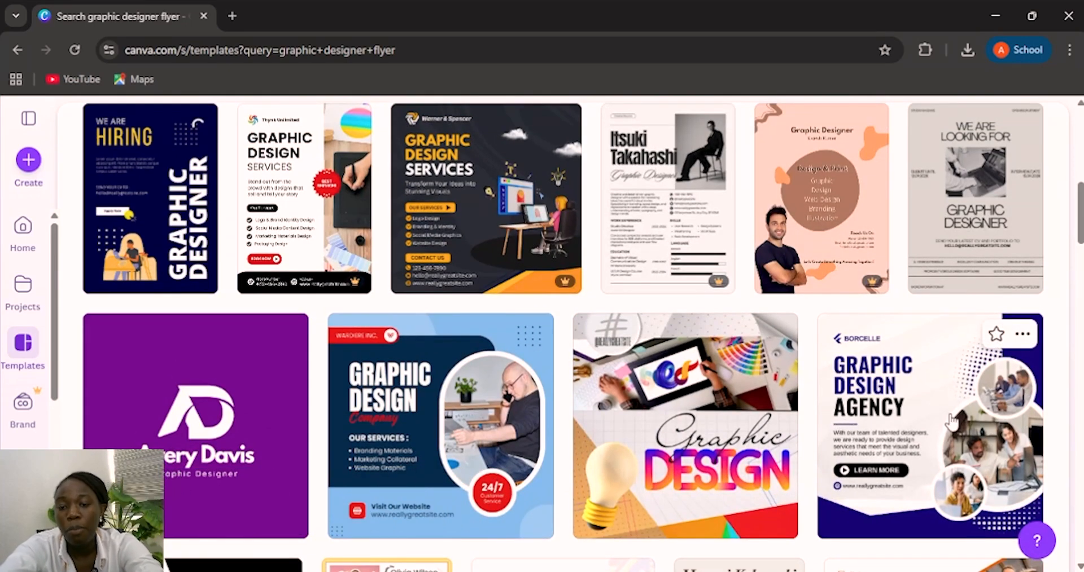
pyautogui.scroll(3, 759, 389)
pyautogui.scroll(-4, 930, 329)
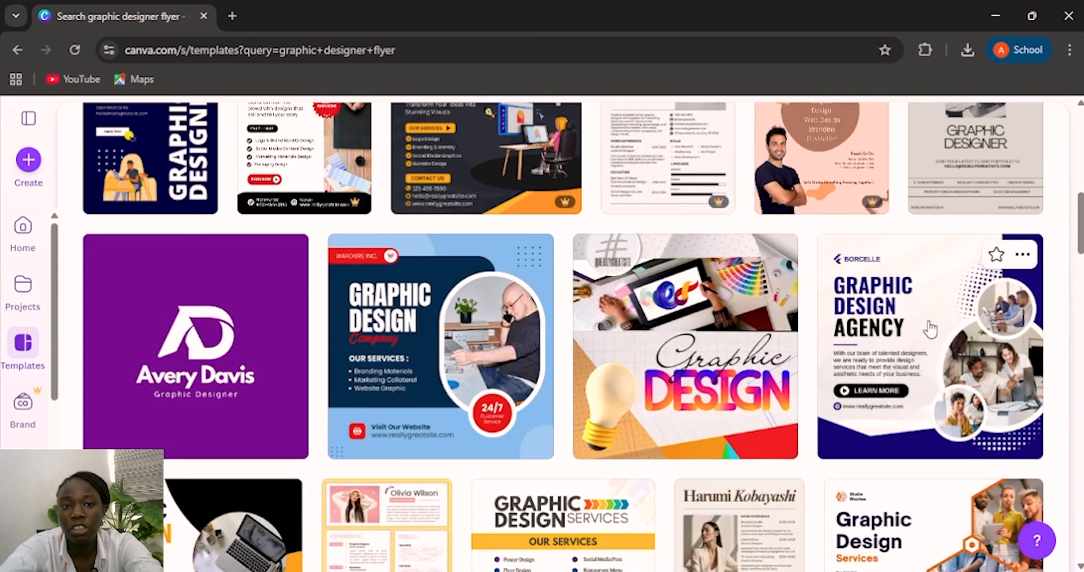
# Open the "Purple and White Minimalist Graphic Design Agency Instagram Post" template and start customizing it
pyautogui.click(930, 329)
pyautogui.scroll(-3, 886, 331)
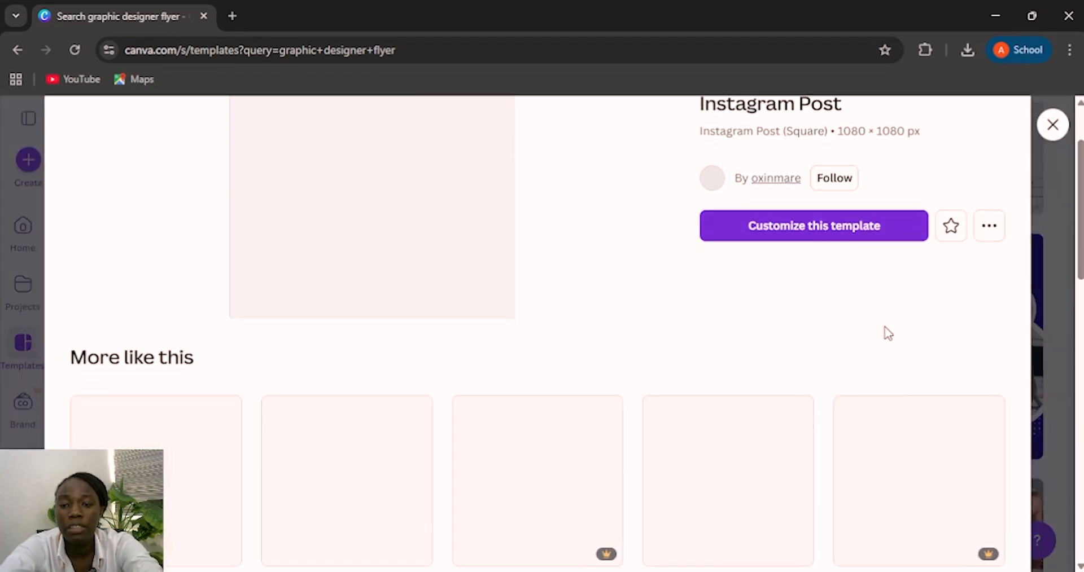
pyautogui.scroll(3, 888, 333)
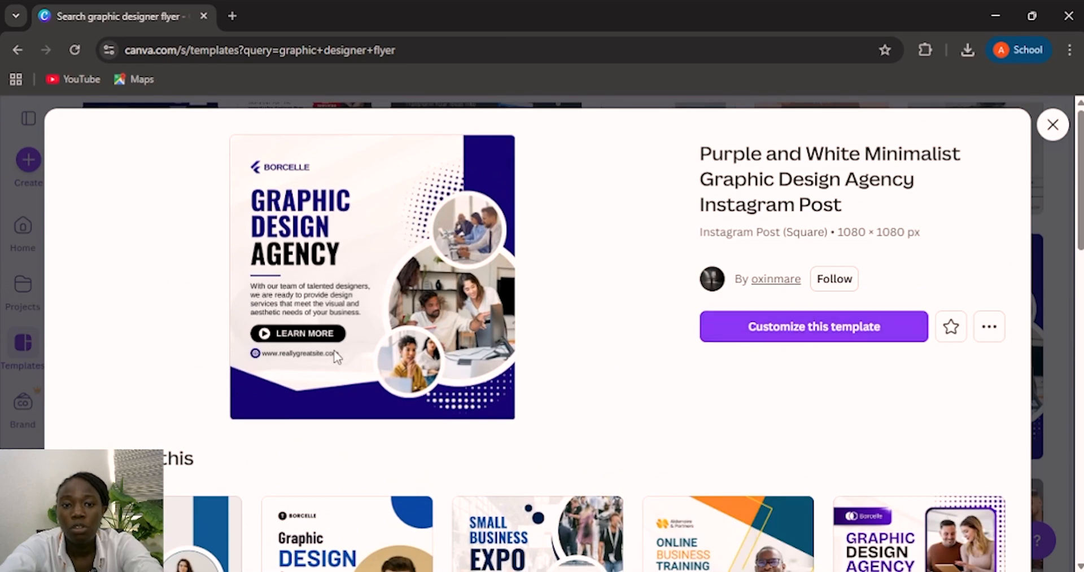
pyautogui.click(850, 341)
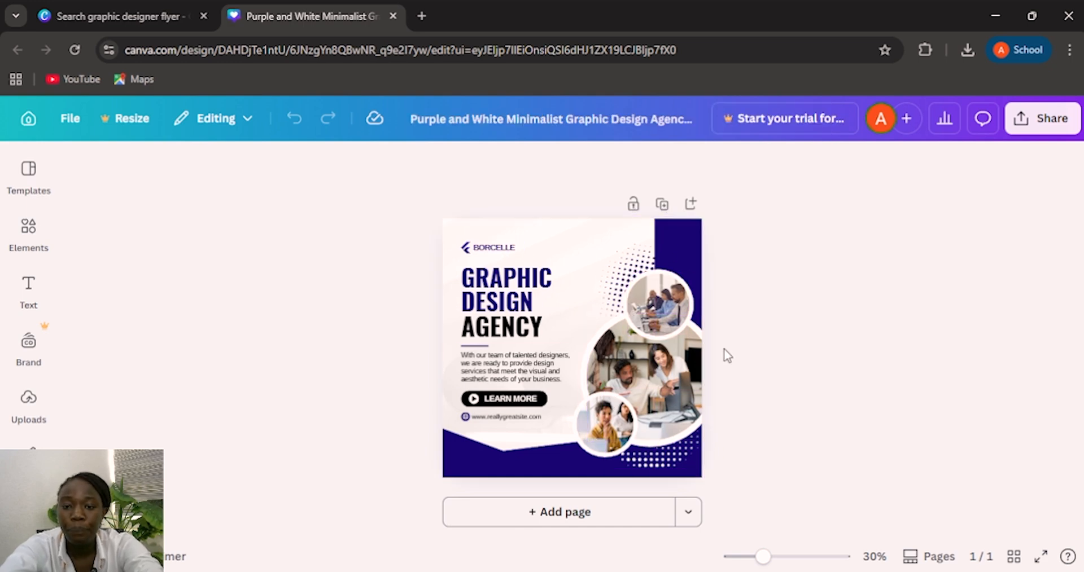
# Inspect the separate heading text boxes GRAPHIC, DESIGN and AGENCY by selecting each one in turn
pyautogui.click(493, 278)
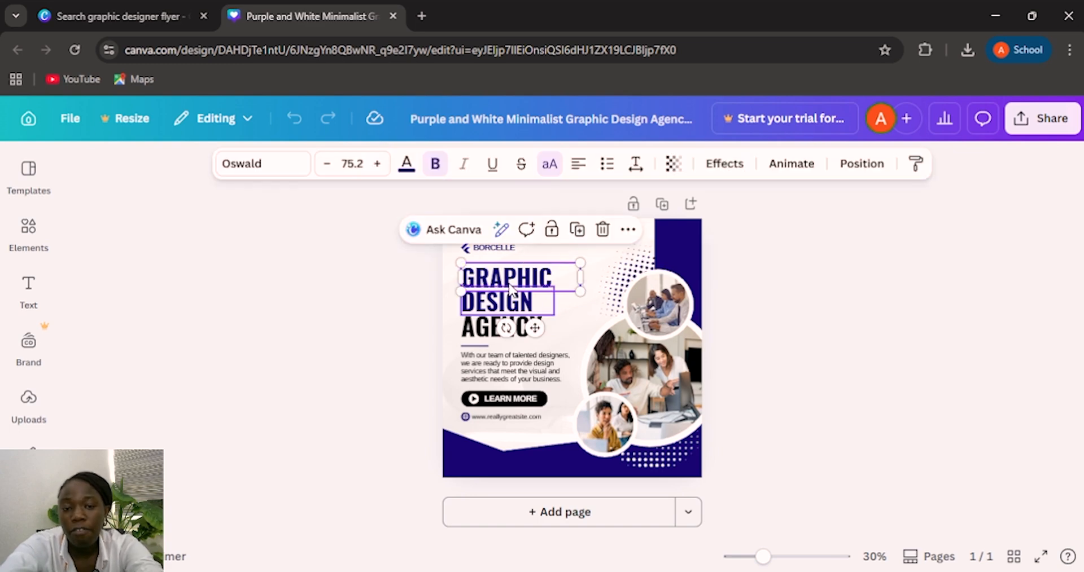
pyautogui.click(519, 306)
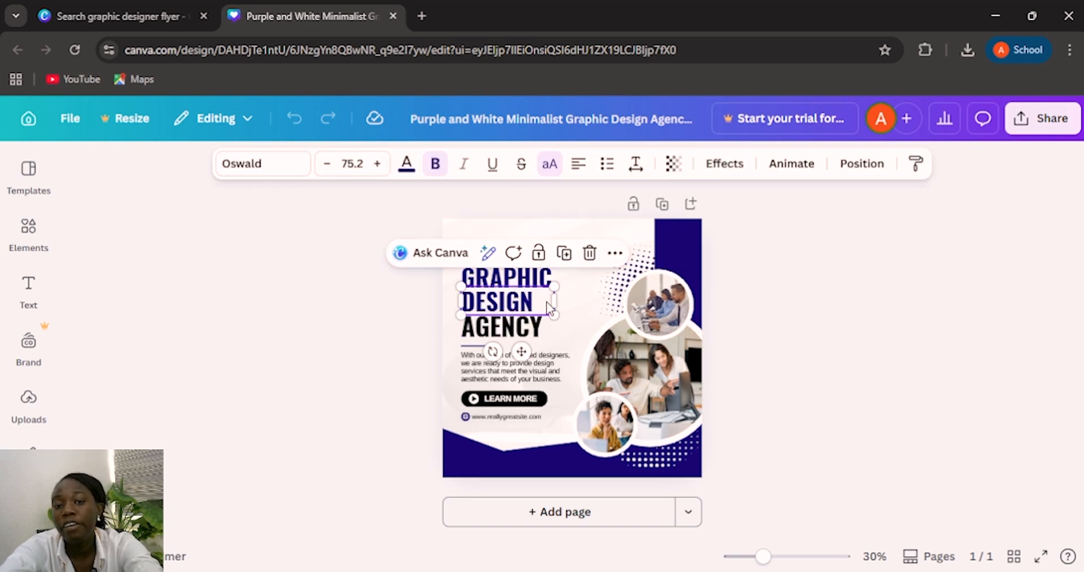
pyautogui.click(541, 332)
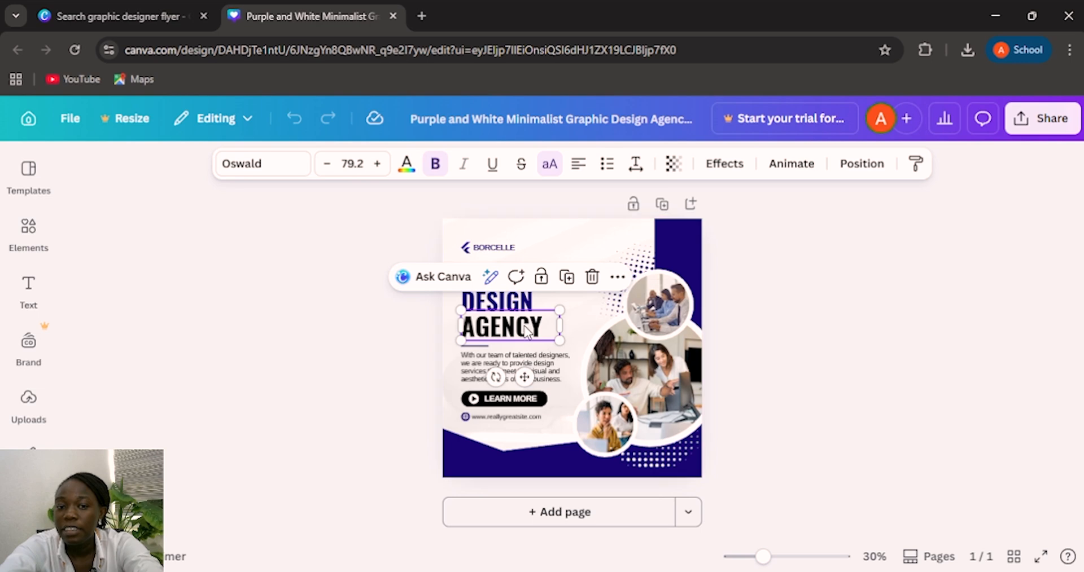
pyautogui.doubleClick(525, 326)
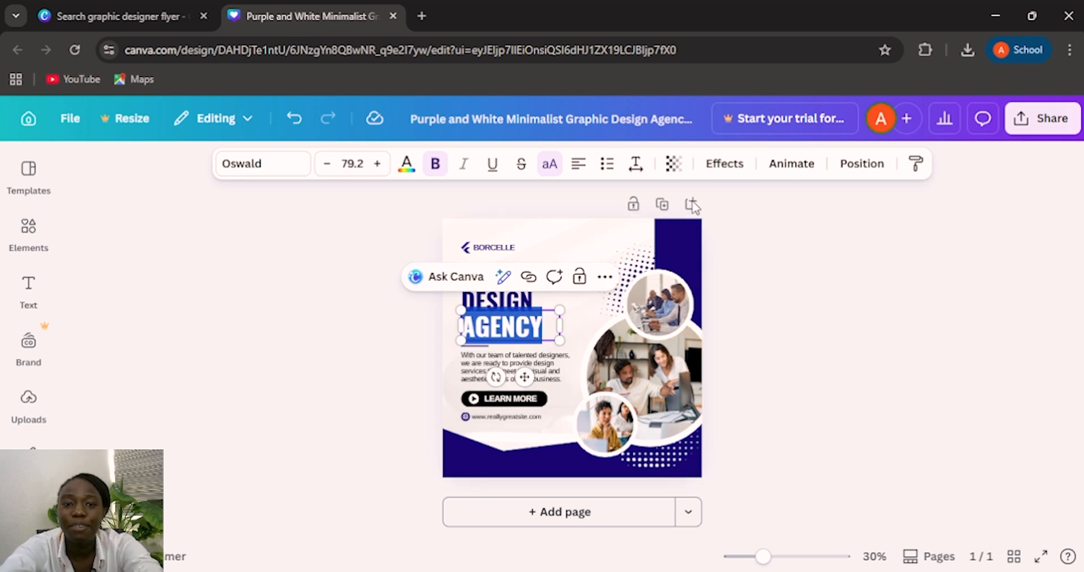
pyautogui.click(844, 306)
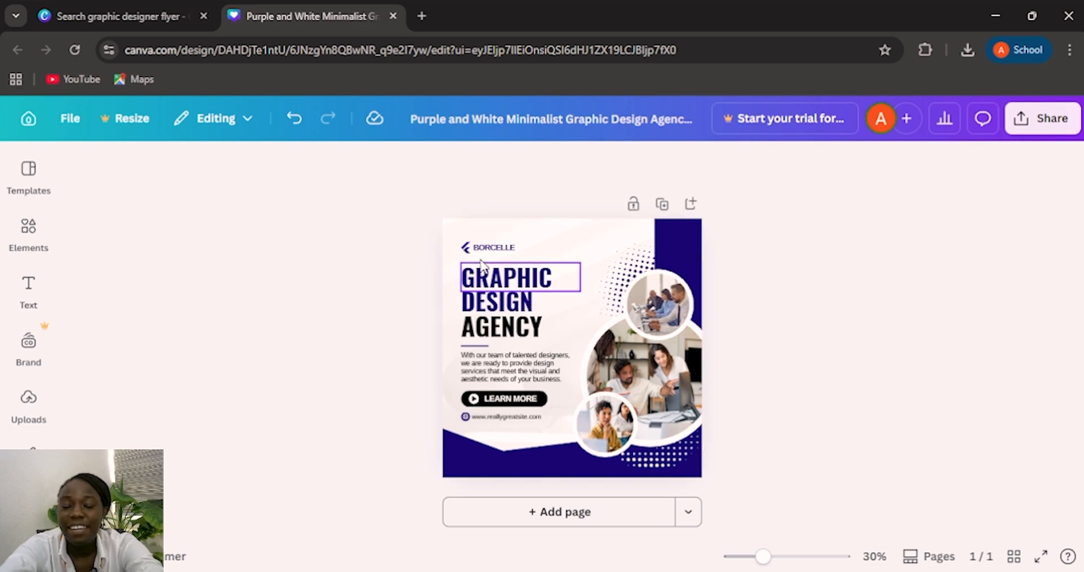
pyautogui.click(521, 291)
pyautogui.click(523, 278)
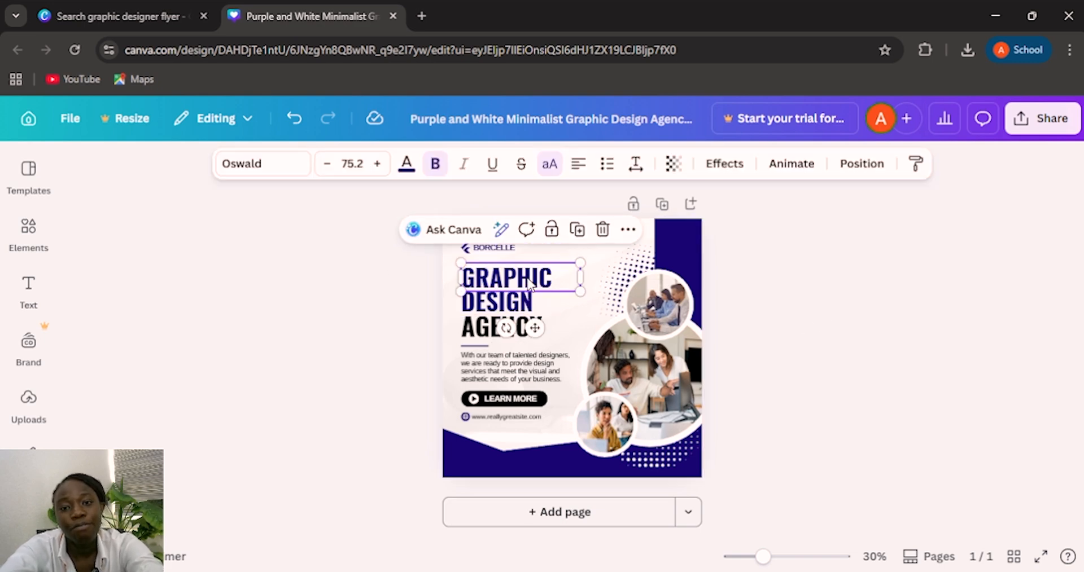
pyautogui.click(528, 300)
pyautogui.click(516, 328)
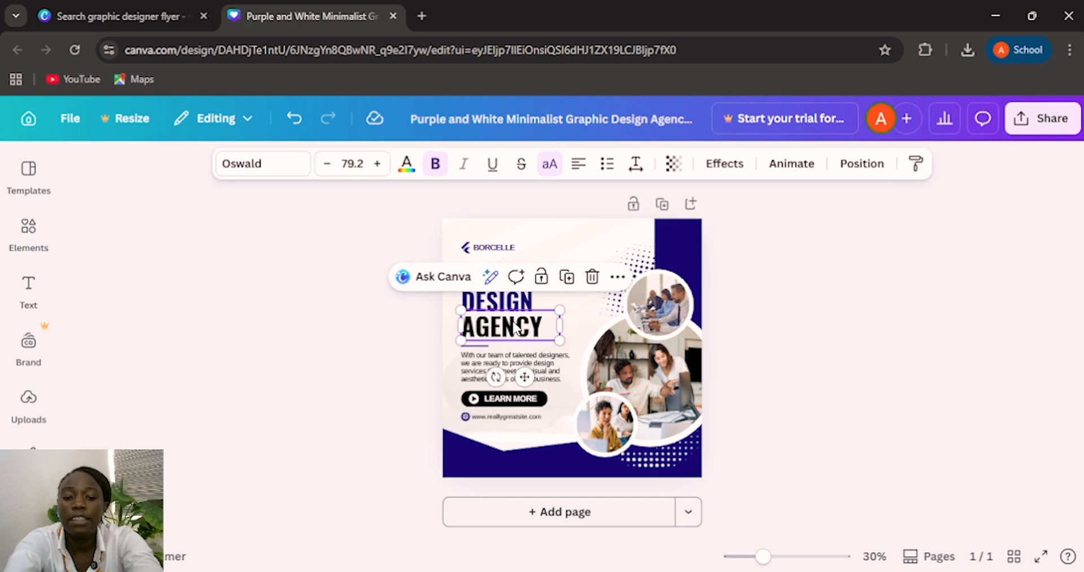
# Add a purple square overlapping the AGENCY heading and undo the text "ain" entered inside it
pyautogui.press('r')
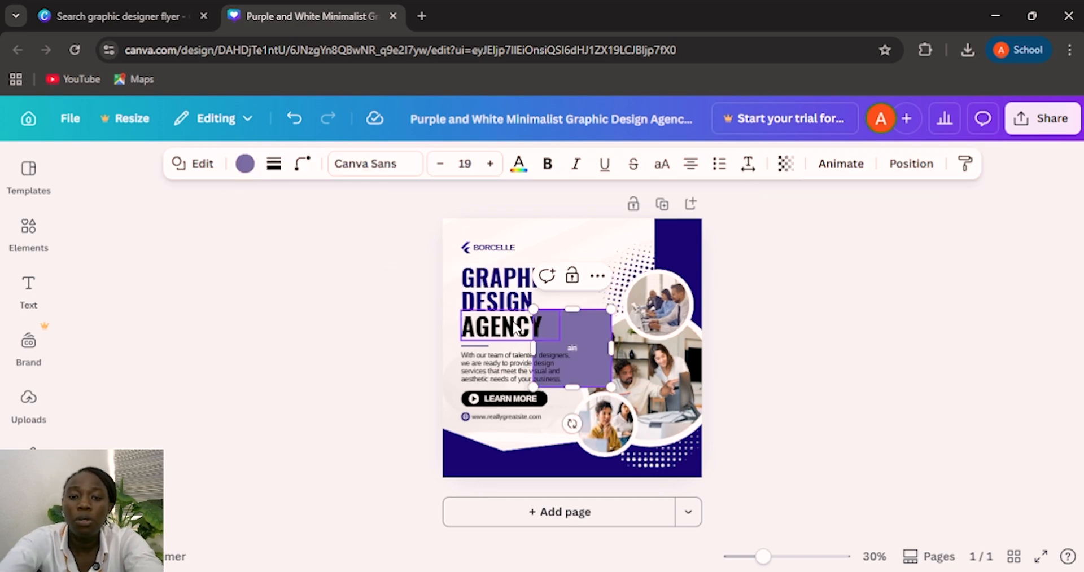
pyautogui.doubleClick(522, 328)
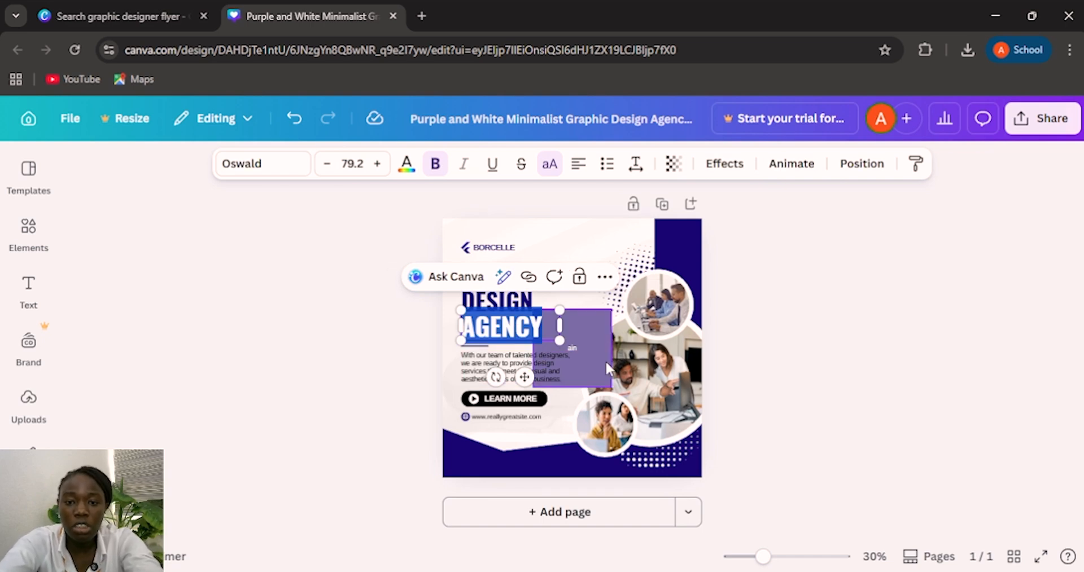
pyautogui.click(556, 439)
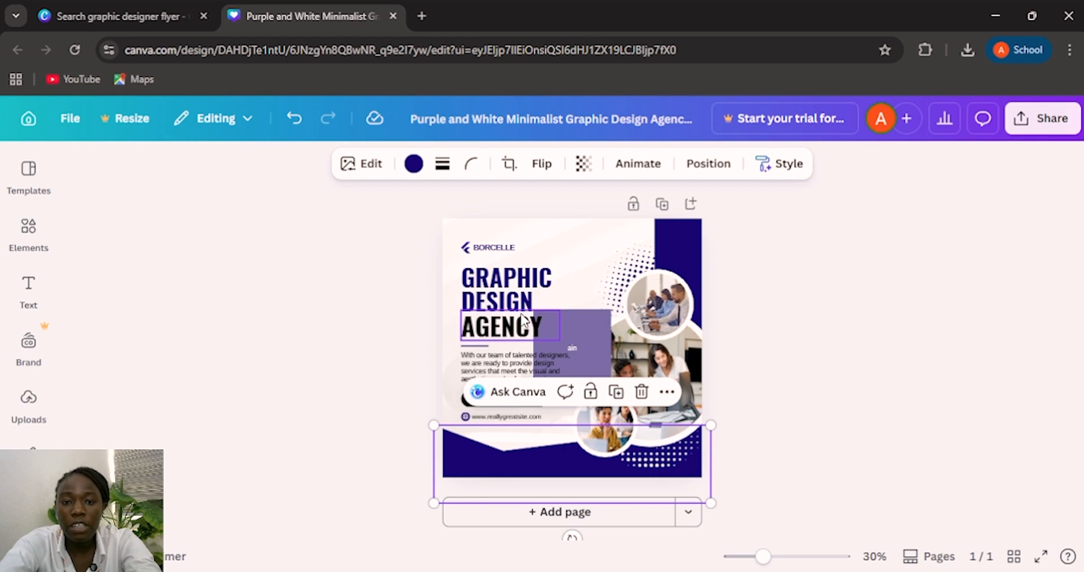
pyautogui.click(295, 117)
pyautogui.click(294, 118)
# Replace the heading word AGENCY with "TRAINING" and widen its text box so the word fits on one line
pyautogui.click(515, 330)
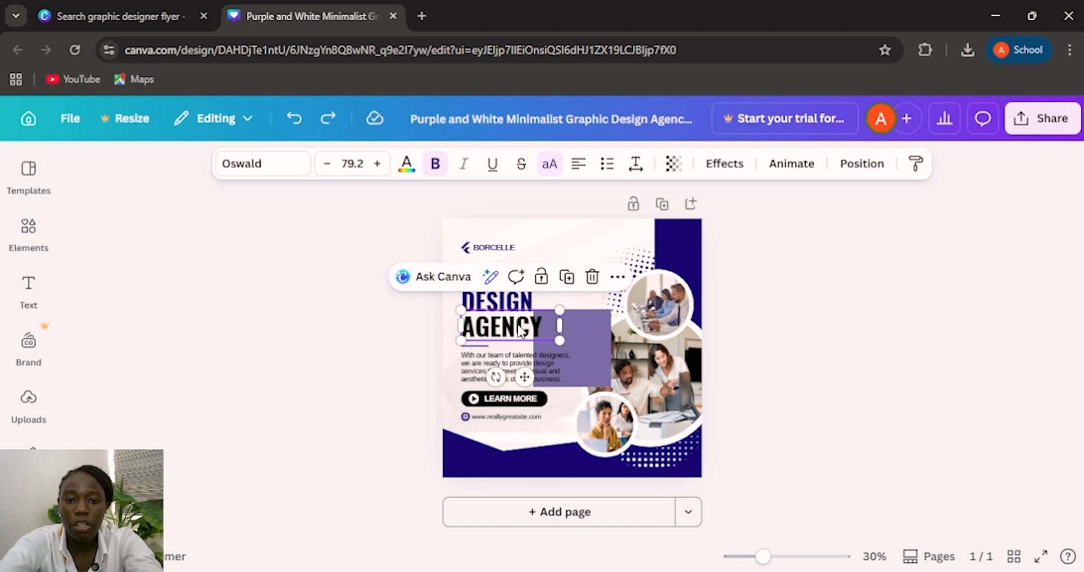
pyautogui.doubleClick(520, 328)
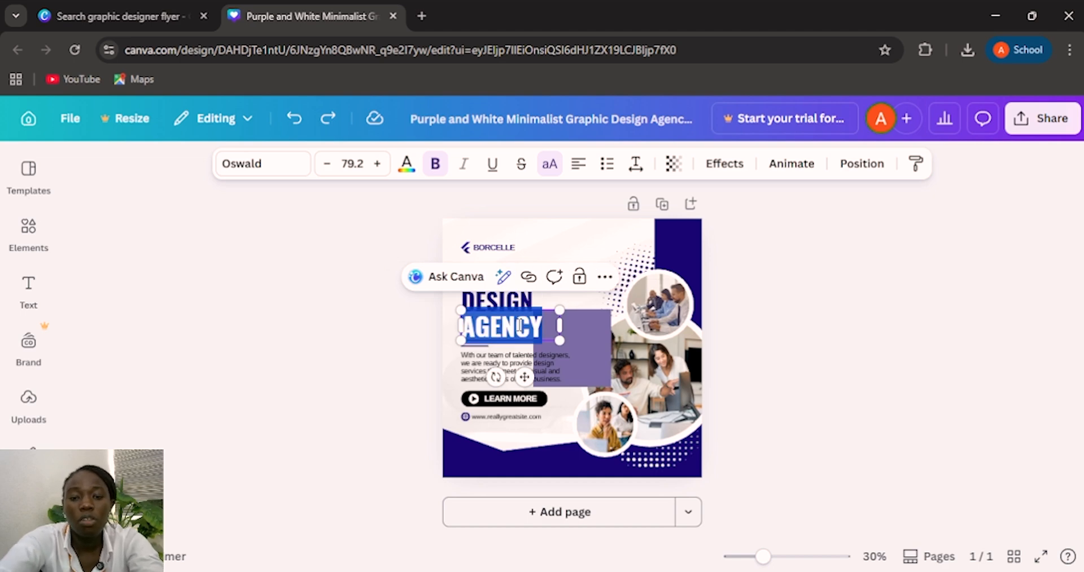
pyautogui.click(559, 351)
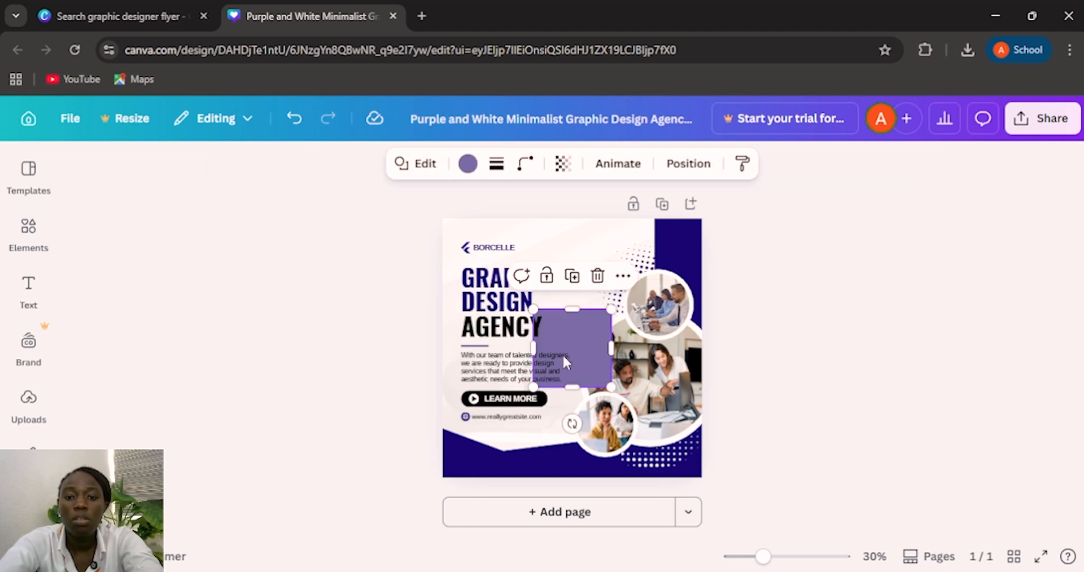
pyautogui.click(514, 332)
pyautogui.doubleClick(511, 328)
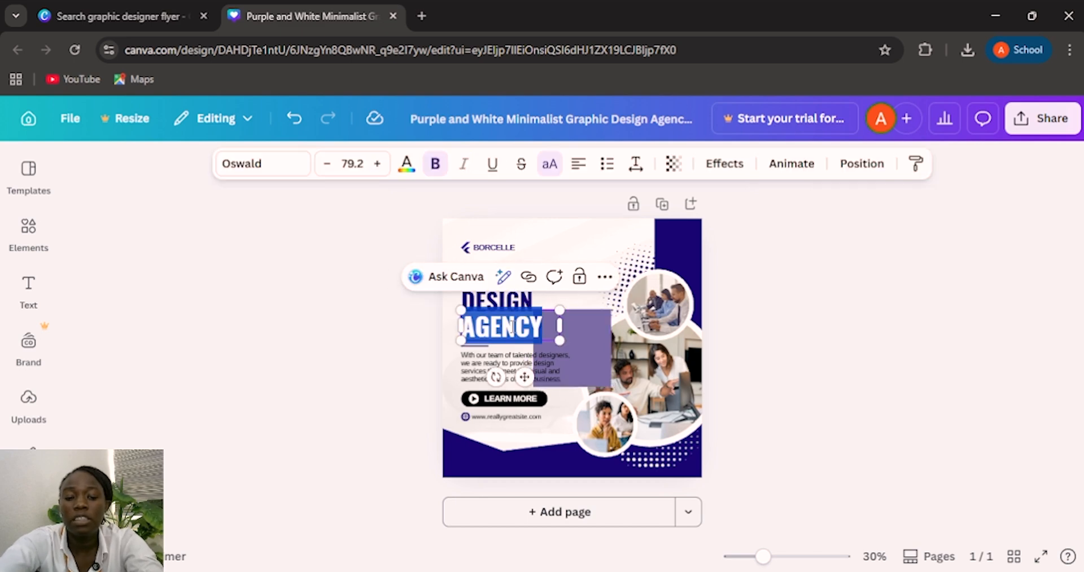
pyautogui.write('TRAI')
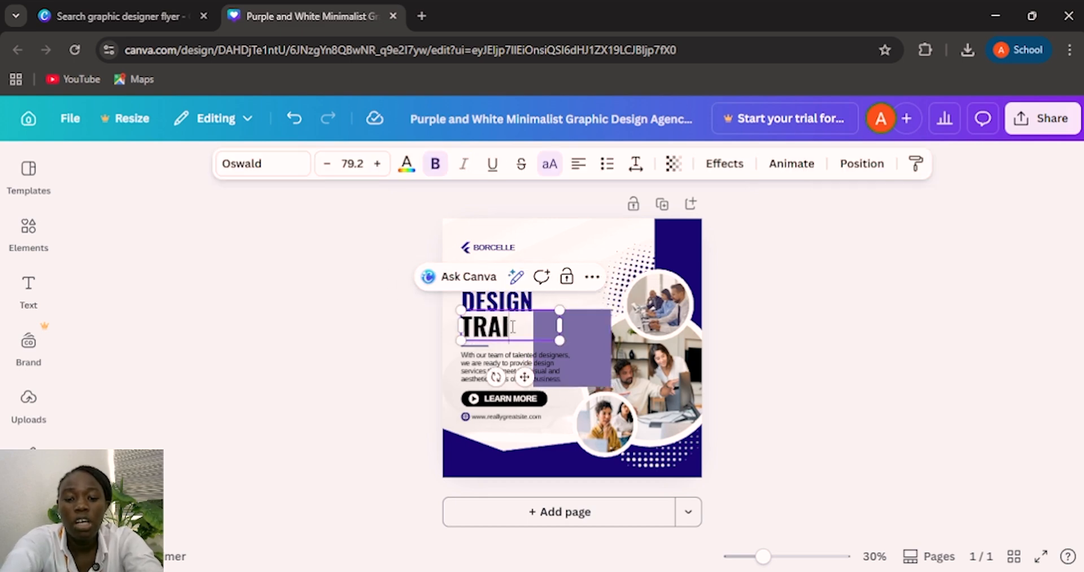
pyautogui.write('NING')
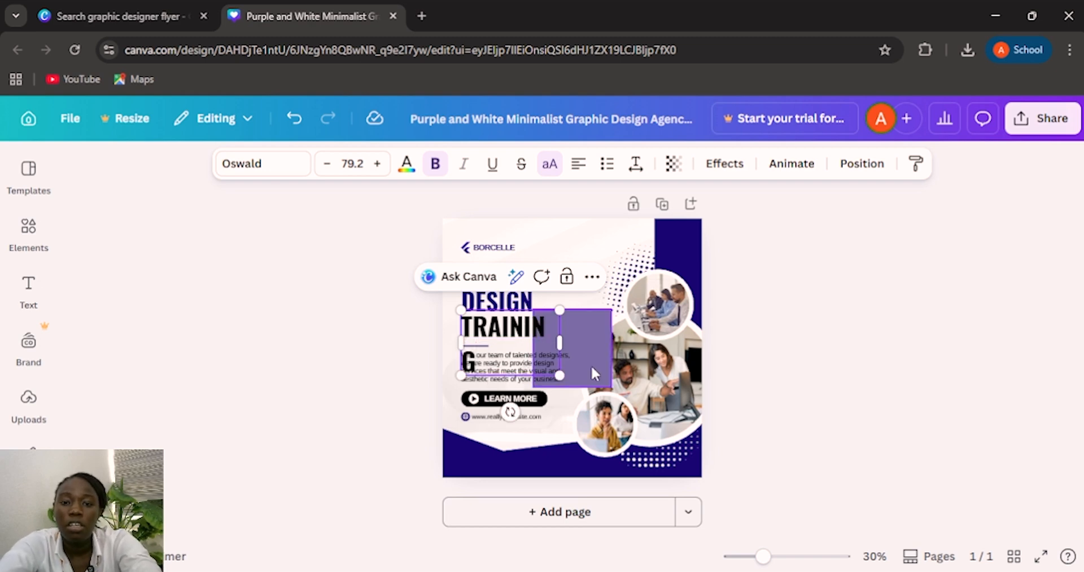
pyautogui.moveTo(563, 346); pyautogui.dragTo(594, 345)
# Review the revised heading by selecting its GRAPHIC, DESIGN and TRAINING text boxes
pyautogui.click(511, 301)
pyautogui.click(528, 330)
pyautogui.click(508, 299)
pyautogui.click(520, 279)
pyautogui.click(514, 303)
pyautogui.click(513, 332)
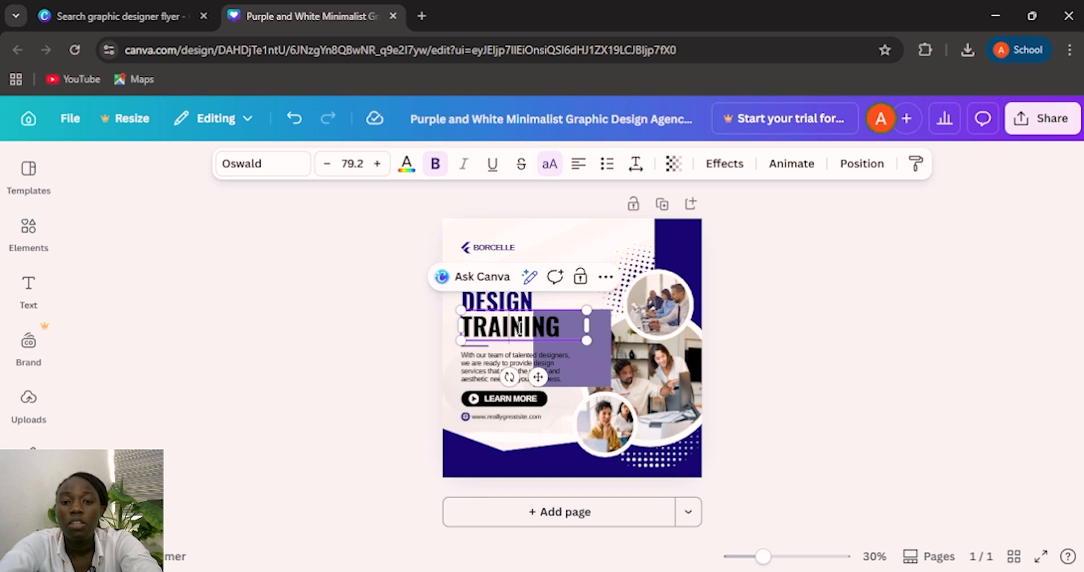
# Replace the heading word TRAINING with "LEARN"
pyautogui.doubleClick(512, 333)
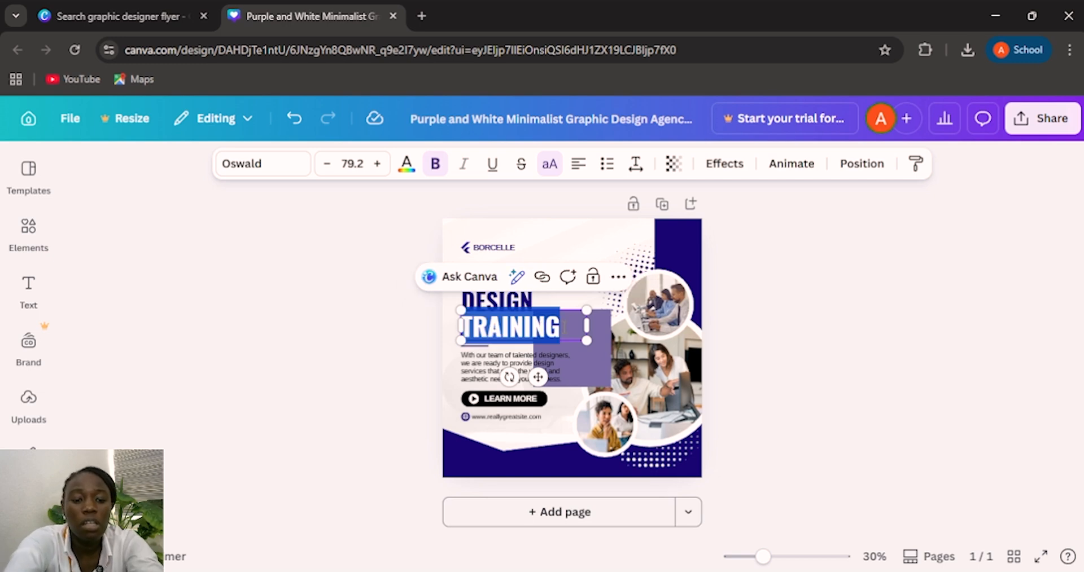
pyautogui.write('LEARN')
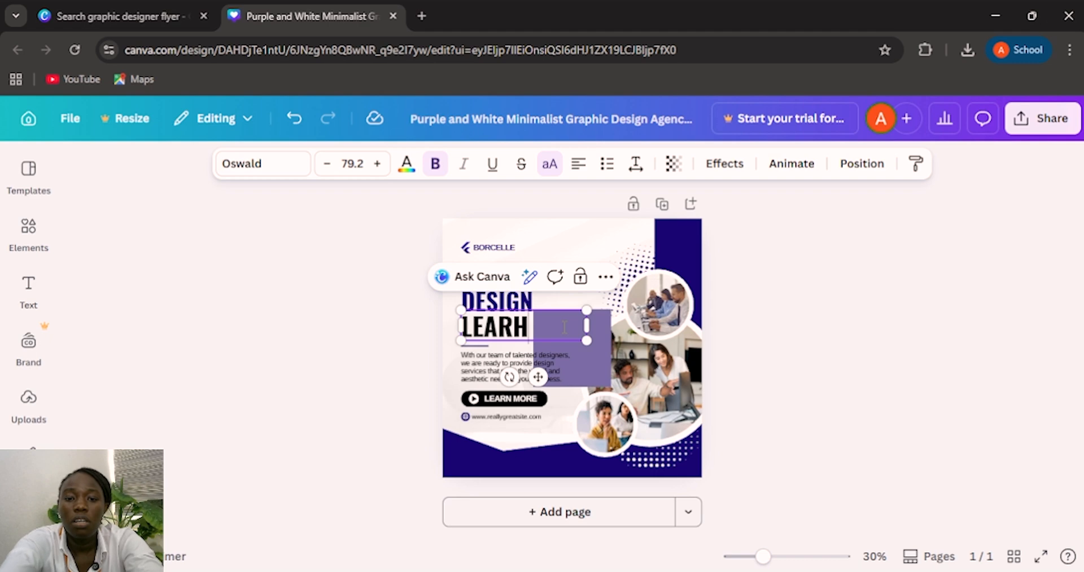
pyautogui.press('BackSpace')
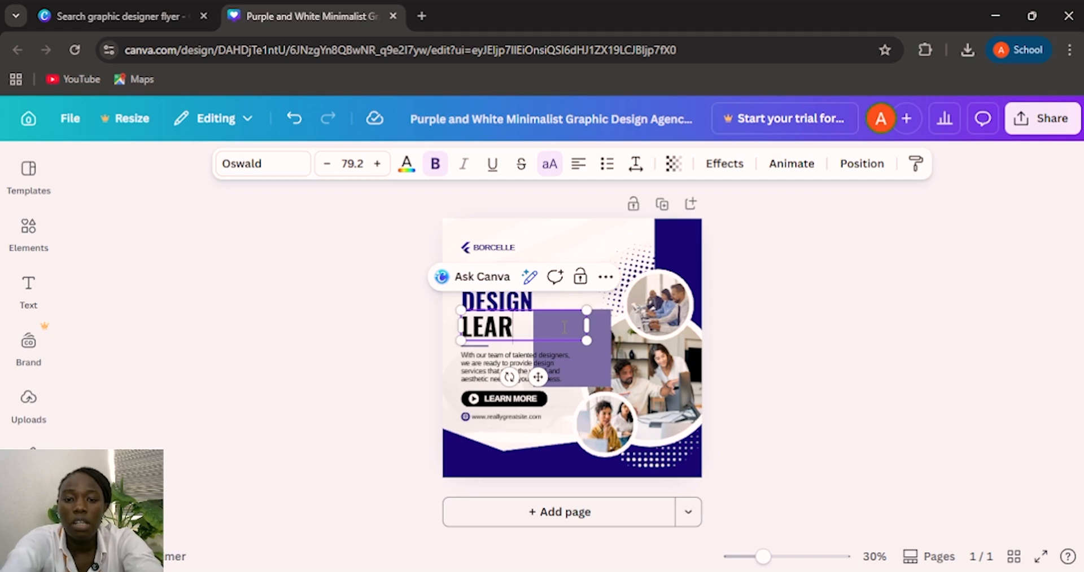
pyautogui.write('N')
pyautogui.click(570, 355)
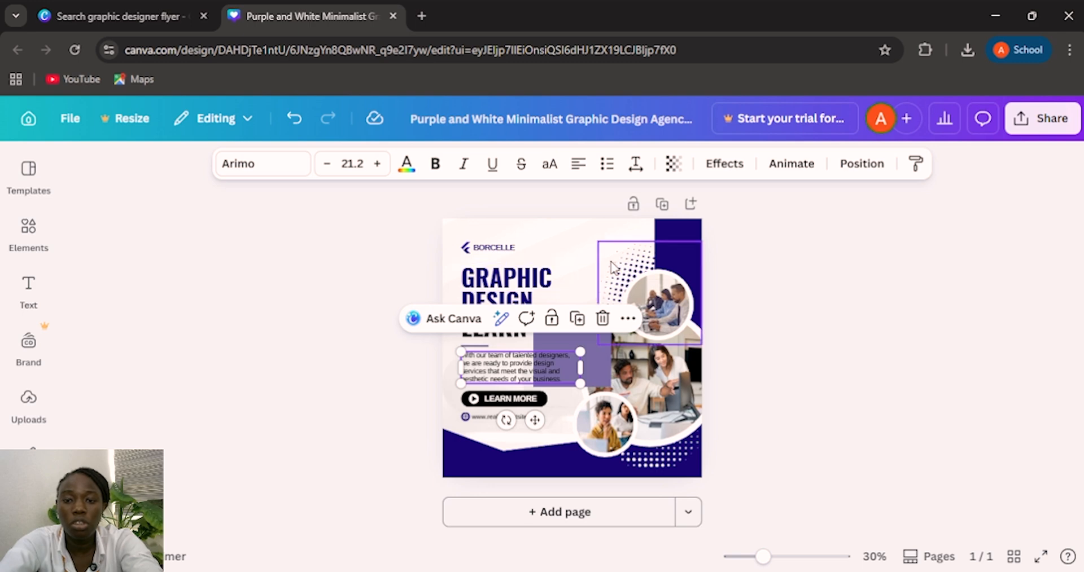
pyautogui.click(566, 237)
pyautogui.moveTo(450, 260); pyautogui.dragTo(497, 357)
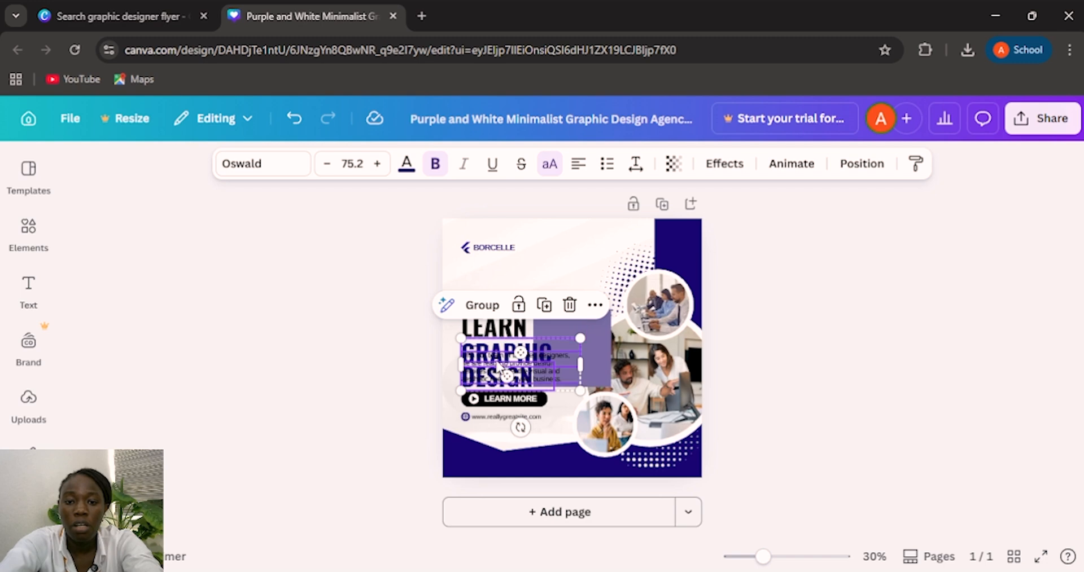
pyautogui.moveTo(499, 351); pyautogui.dragTo(567, 296)
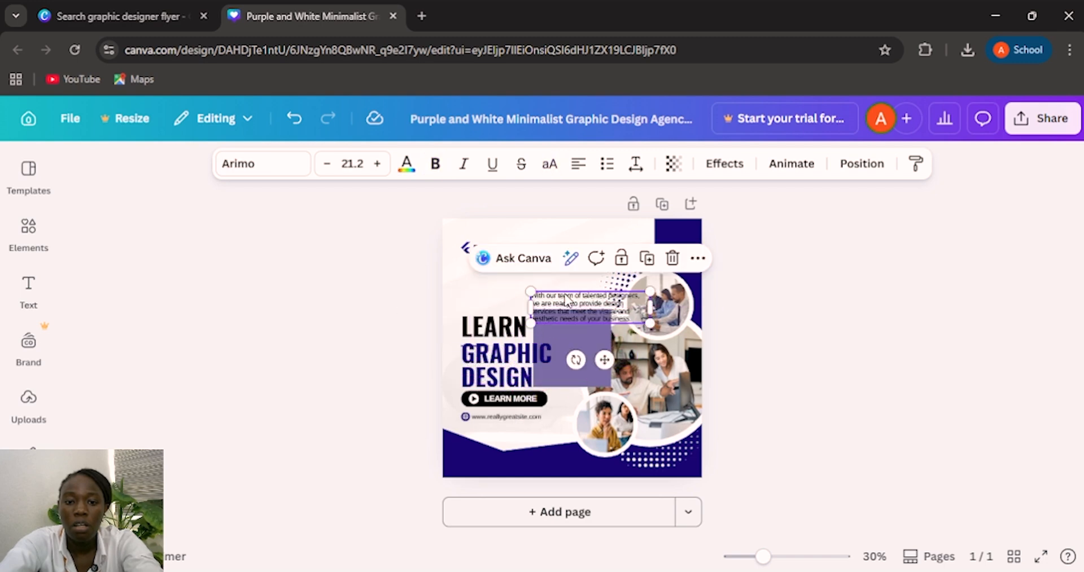
pyautogui.hotkey('ctrl', 'z')
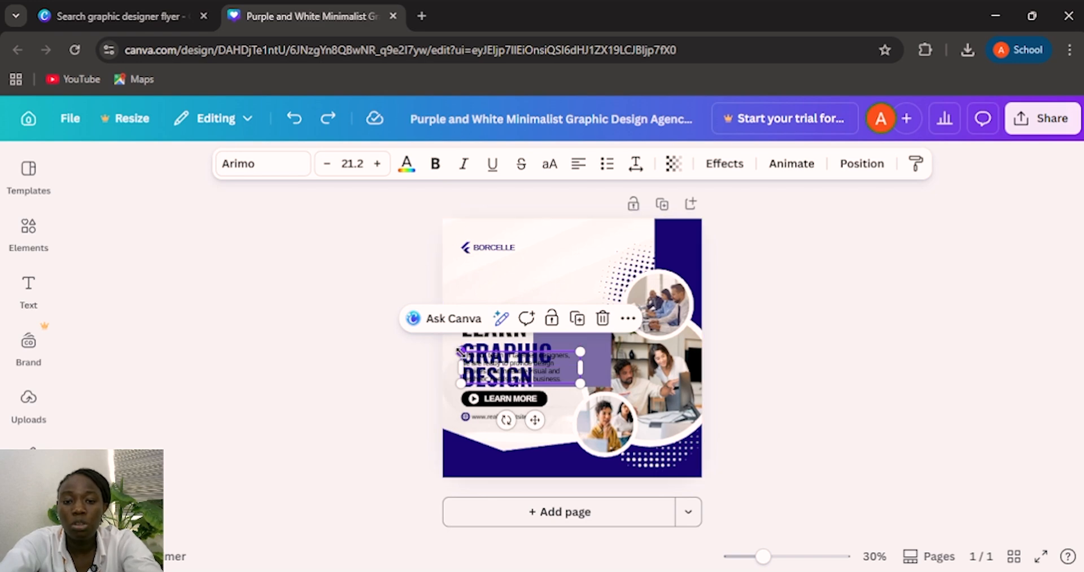
pyautogui.hotkey('ctrl', 'z')
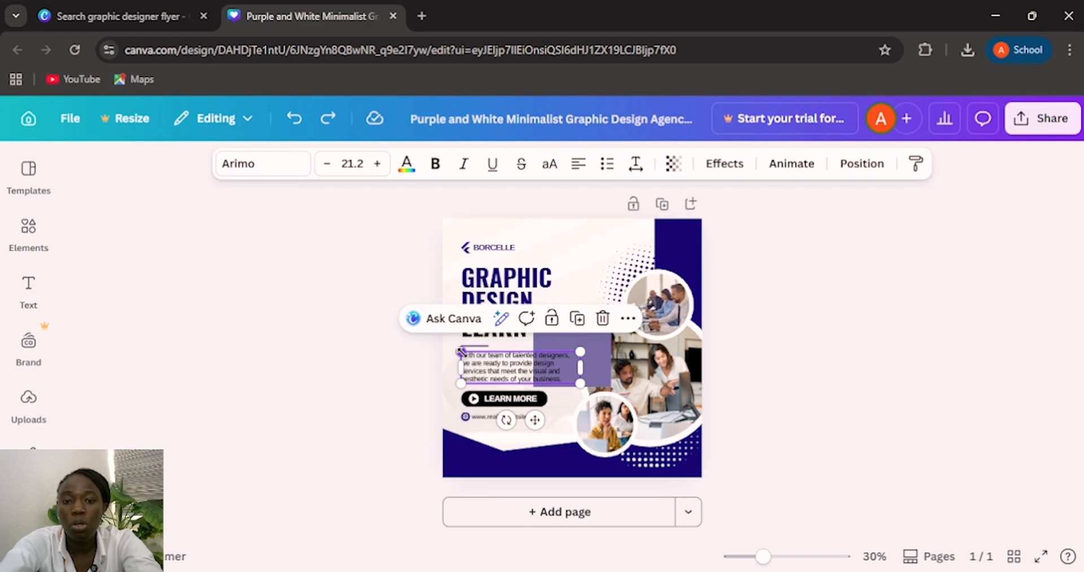
# Rearrange the heading by moving GRAPHIC and DESIGN down together and placing LEARN directly above them, aligned with their left edge
pyautogui.click(558, 249)
pyautogui.moveTo(495, 334); pyautogui.dragTo(588, 267)
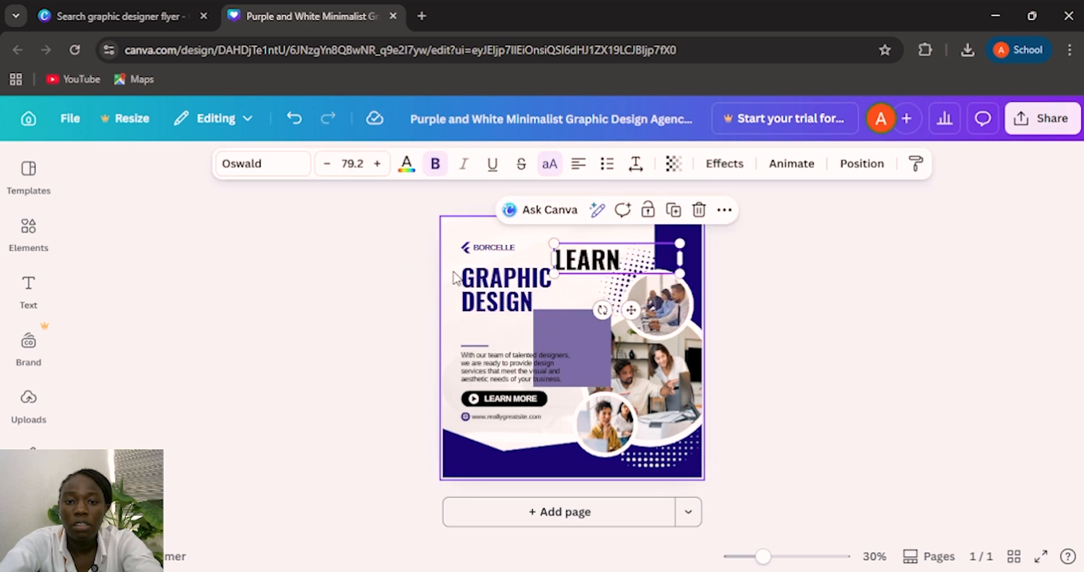
pyautogui.click(476, 312)
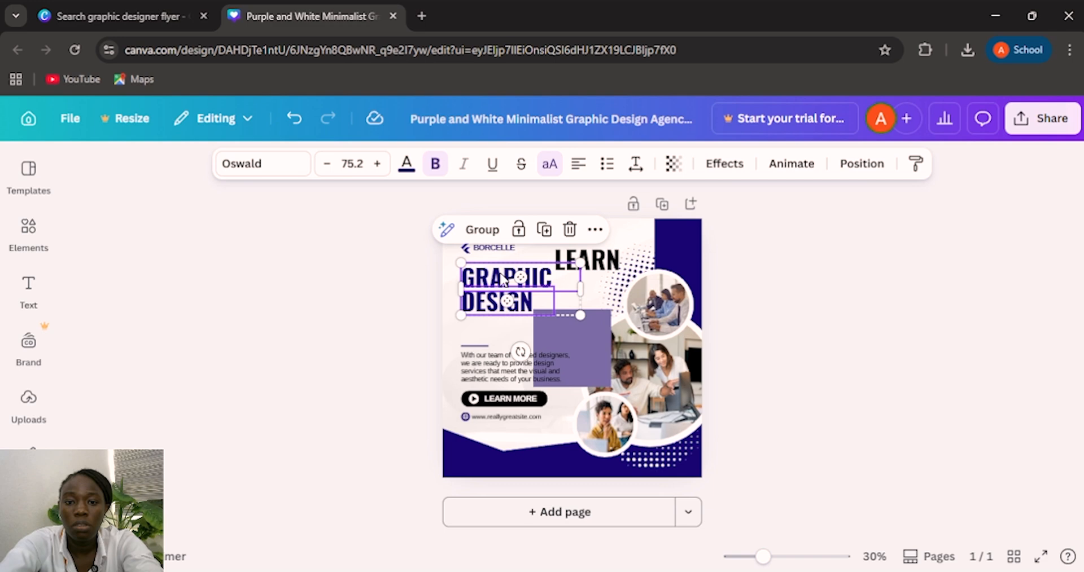
pyautogui.moveTo(501, 273); pyautogui.dragTo(500, 297)
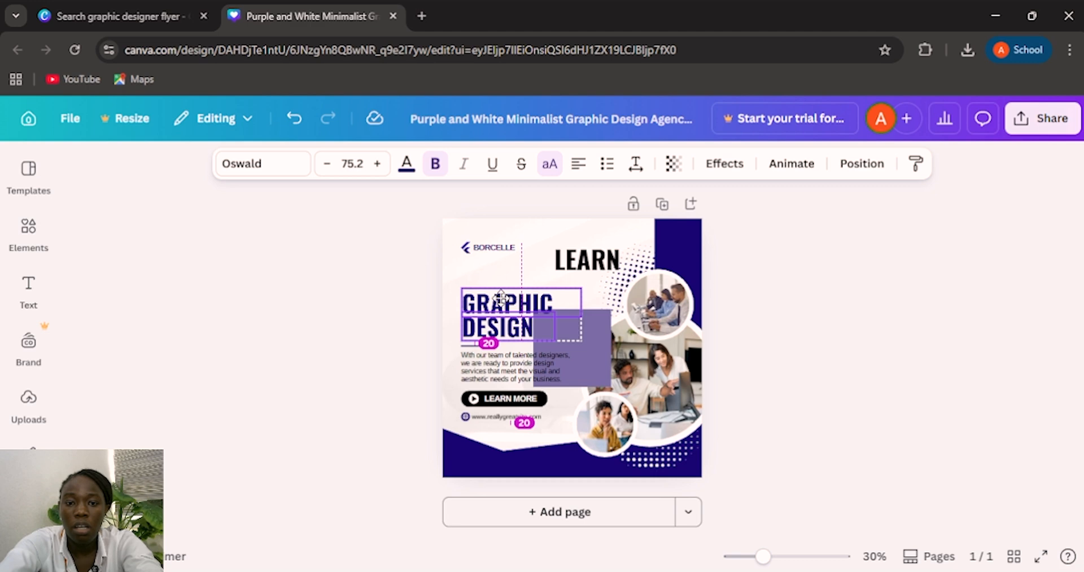
pyautogui.moveTo(501, 297); pyautogui.dragTo(501, 298)
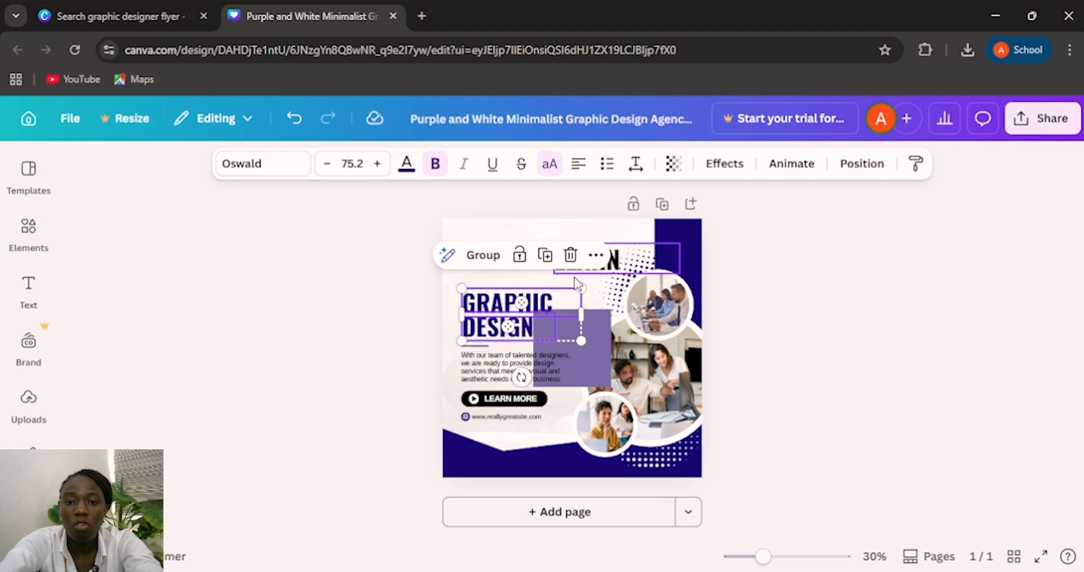
pyautogui.click(590, 259)
pyautogui.moveTo(590, 258); pyautogui.dragTo(503, 273)
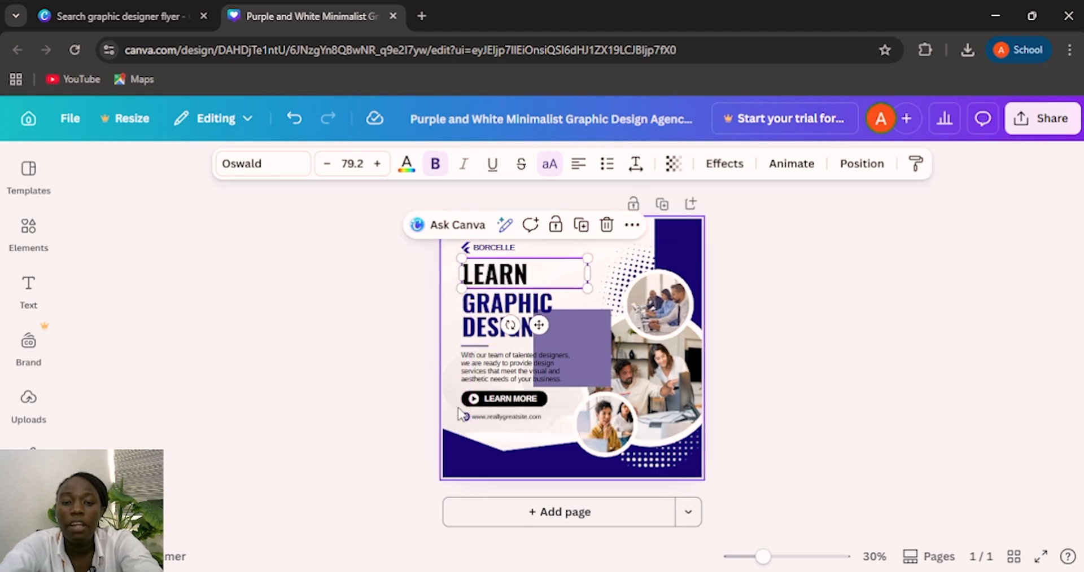
# Replace the body paragraph under the heading with "Learn to use:" followed by "Photoshop" on a new line
pyautogui.click(493, 367)
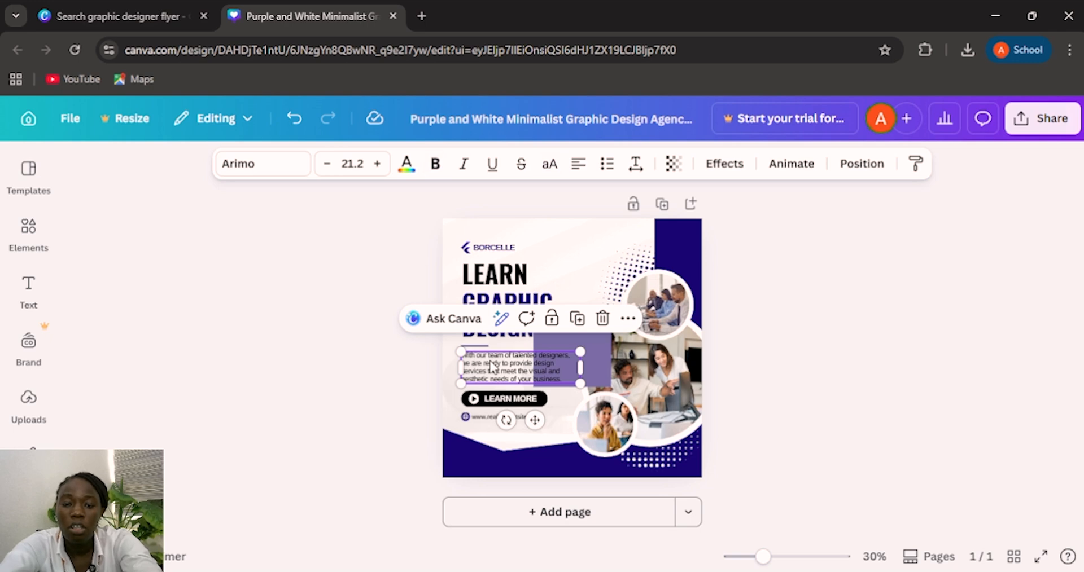
pyautogui.doubleClick(492, 367)
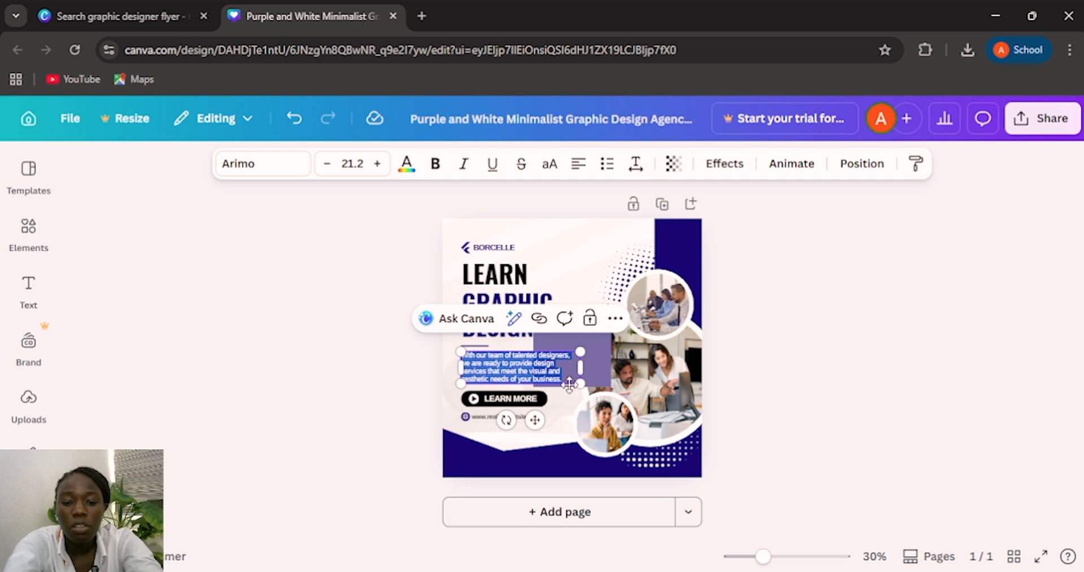
pyautogui.press('BackSpace')
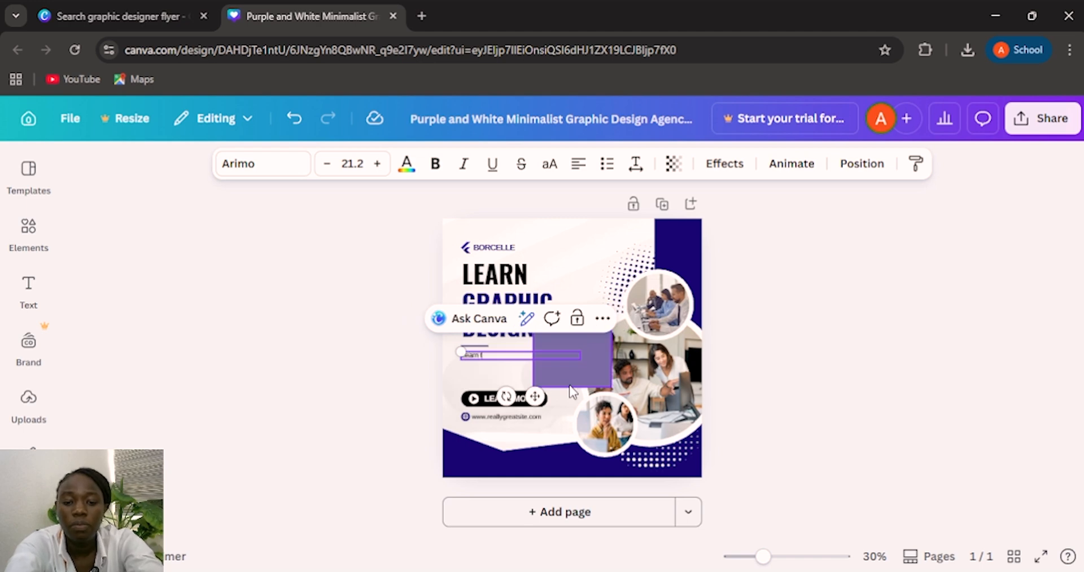
pyautogui.write('Learn to use')
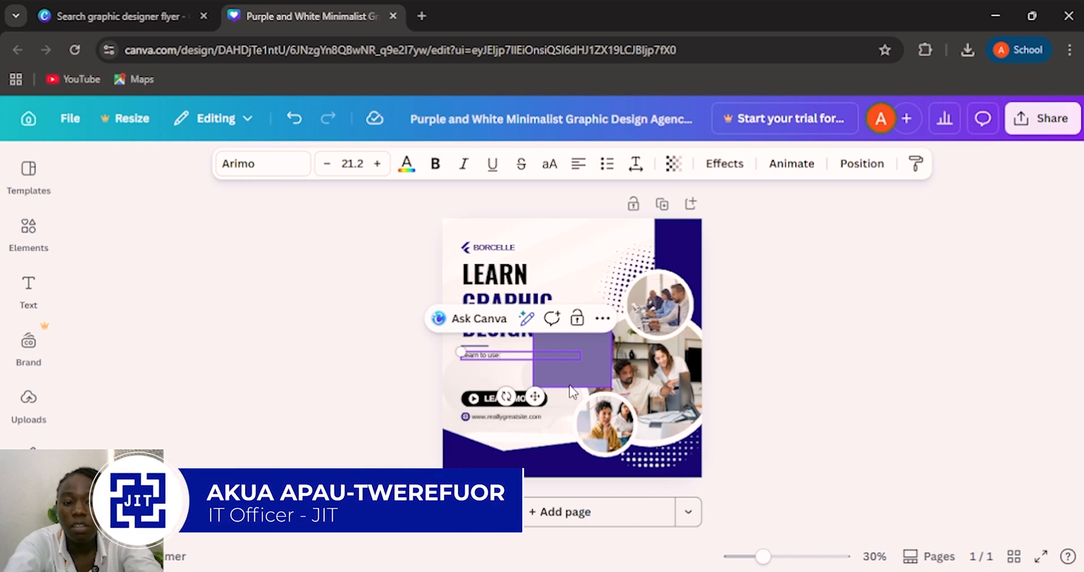
pyautogui.press('Return')
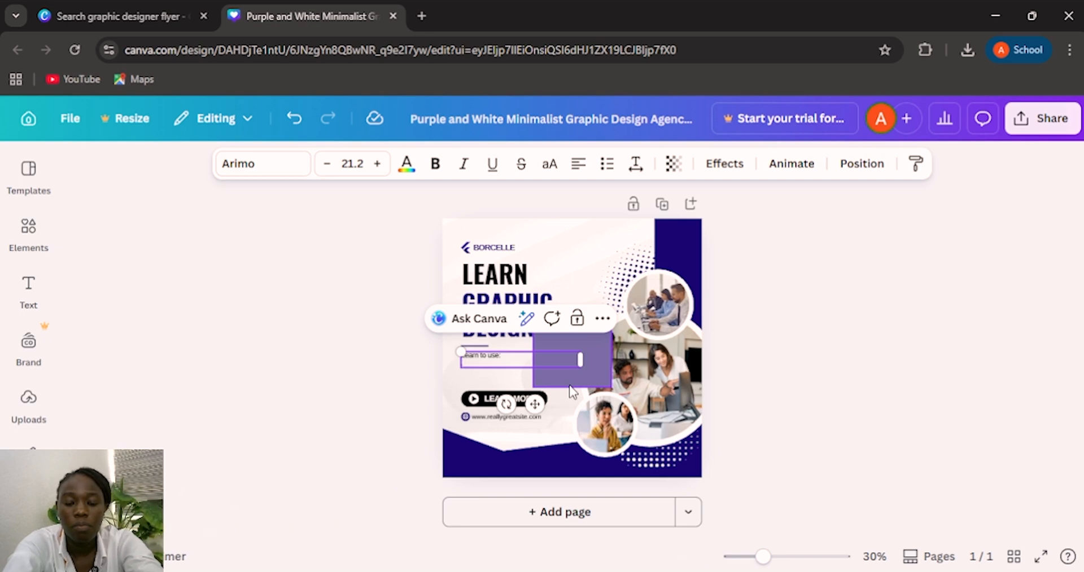
pyautogui.write('Photoshop')
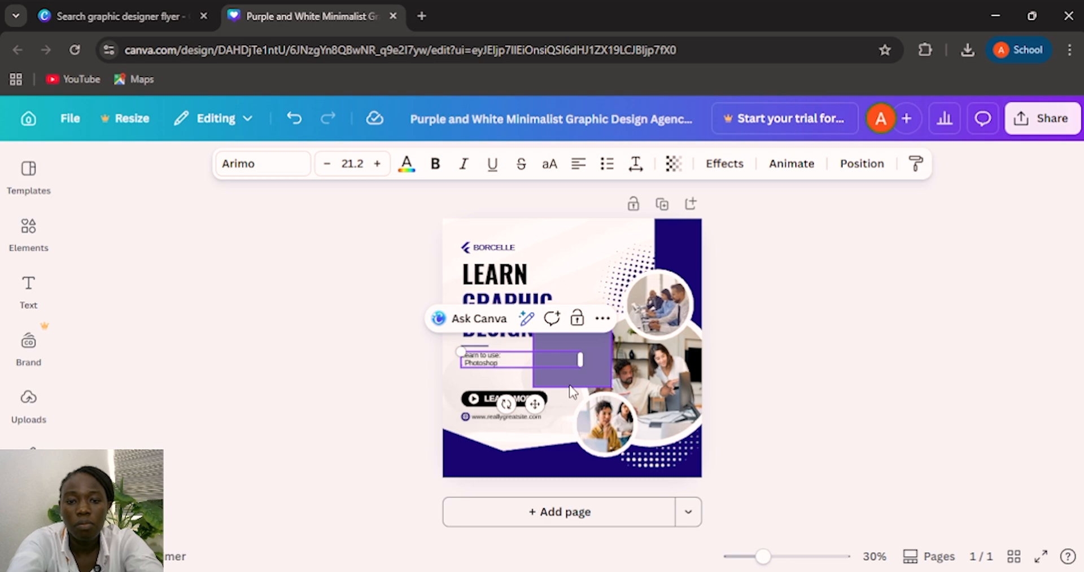
# Remove the leading space before Photoshop so the line aligns with "Learn to use:", keeping its capital P
pyautogui.press('Return')
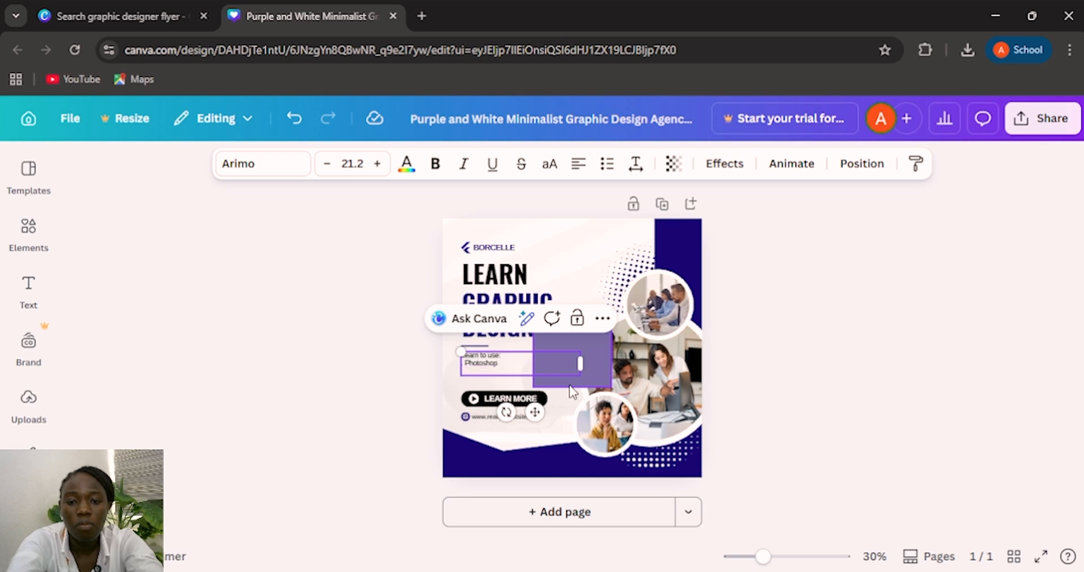
pyautogui.press('BackSpace')
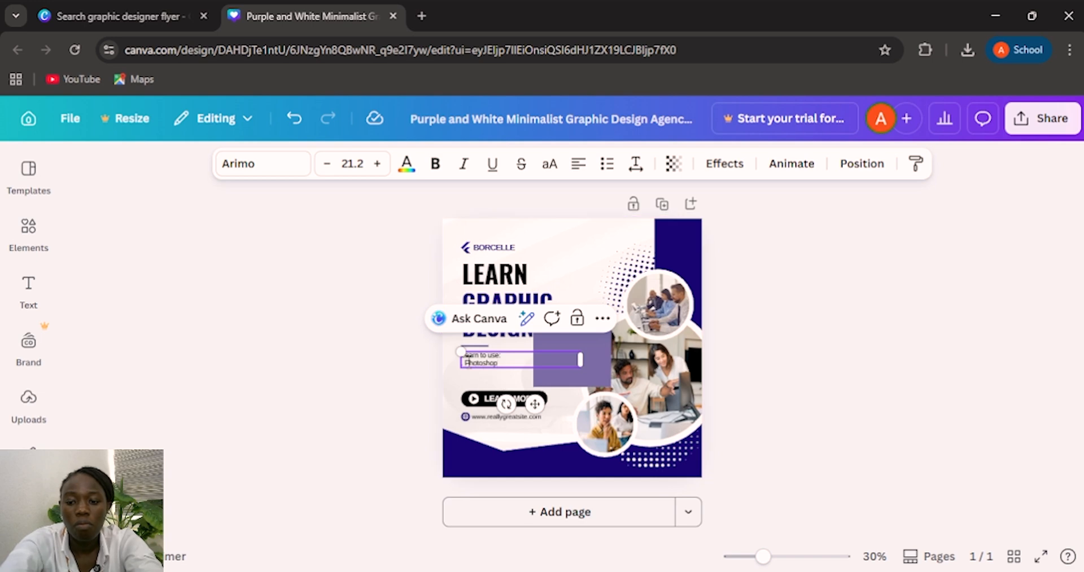
pyautogui.press('BackSpace')
pyautogui.press('BackSpace')
pyautogui.press('BackSpace')
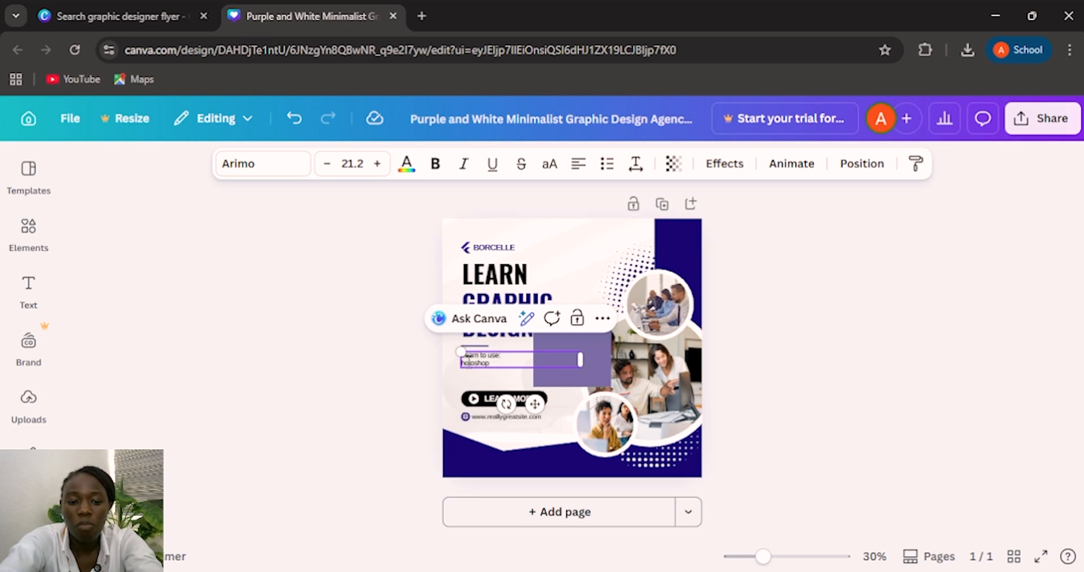
pyautogui.write('P')
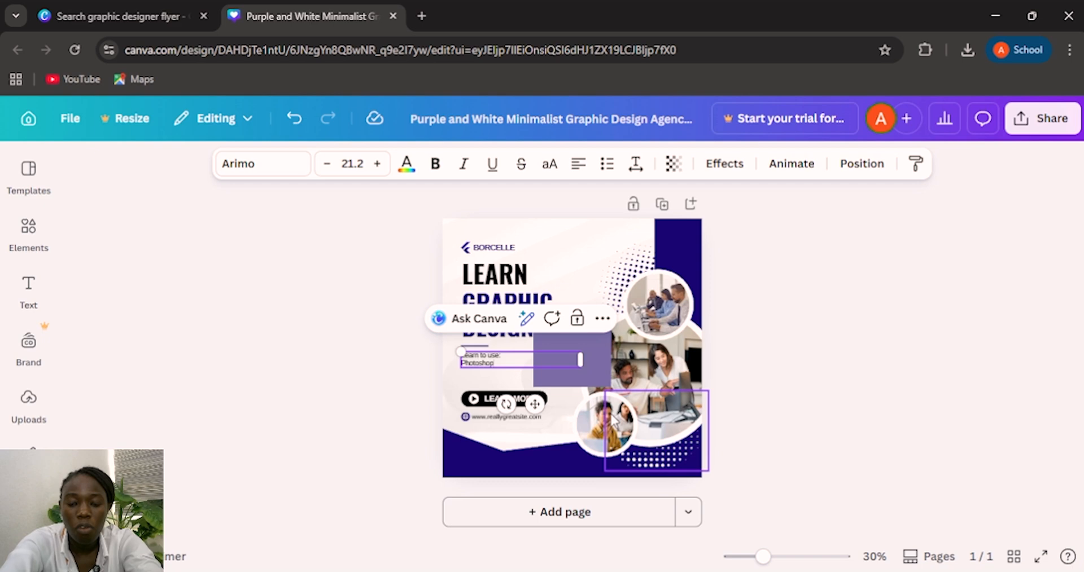
# Add "Illustrator" on a new line below Photoshop in the body text
pyautogui.press('Return')
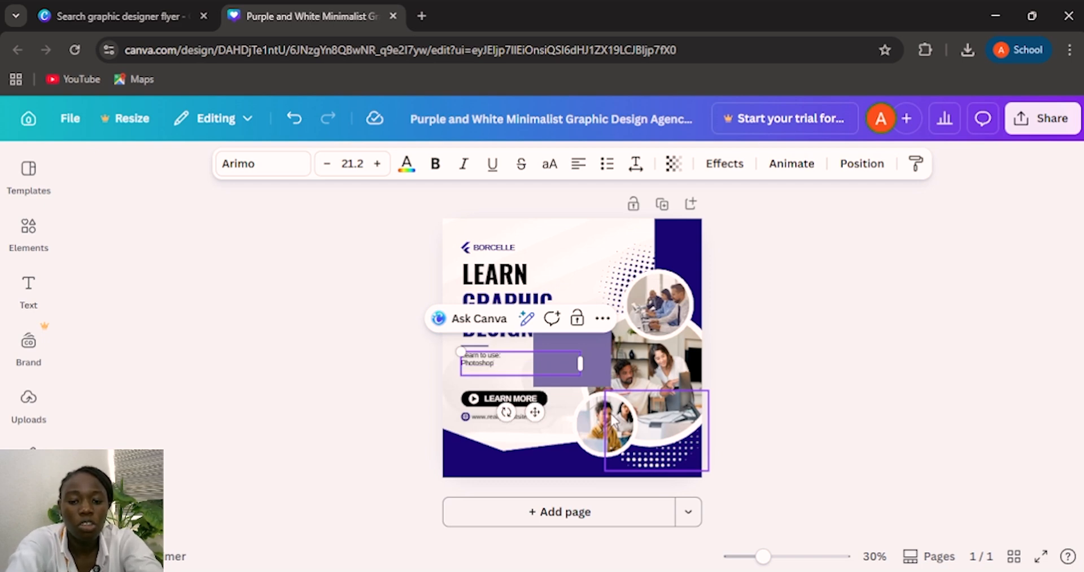
pyautogui.write('Illus')
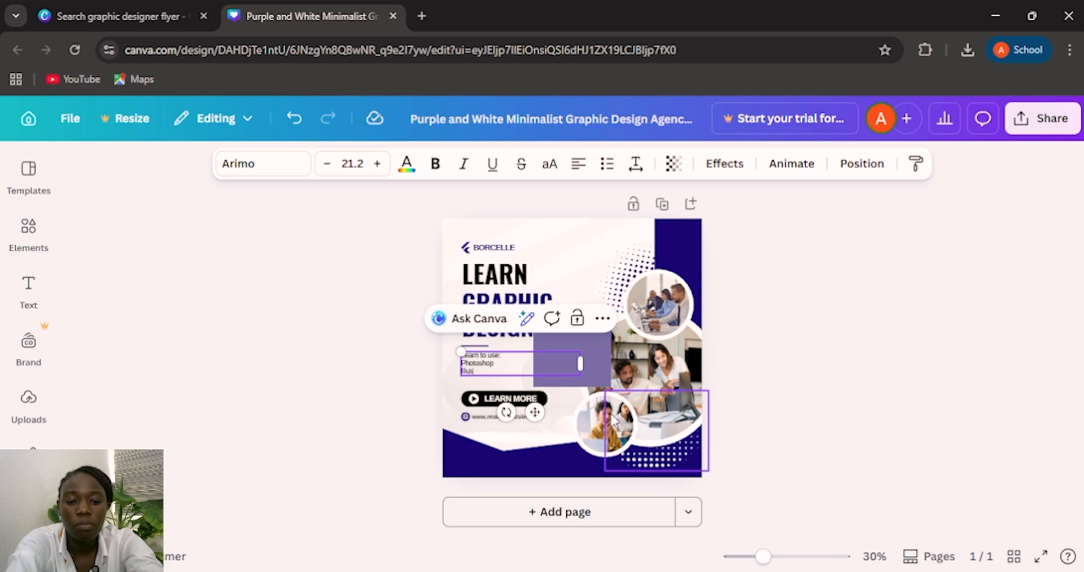
pyautogui.write('trato')
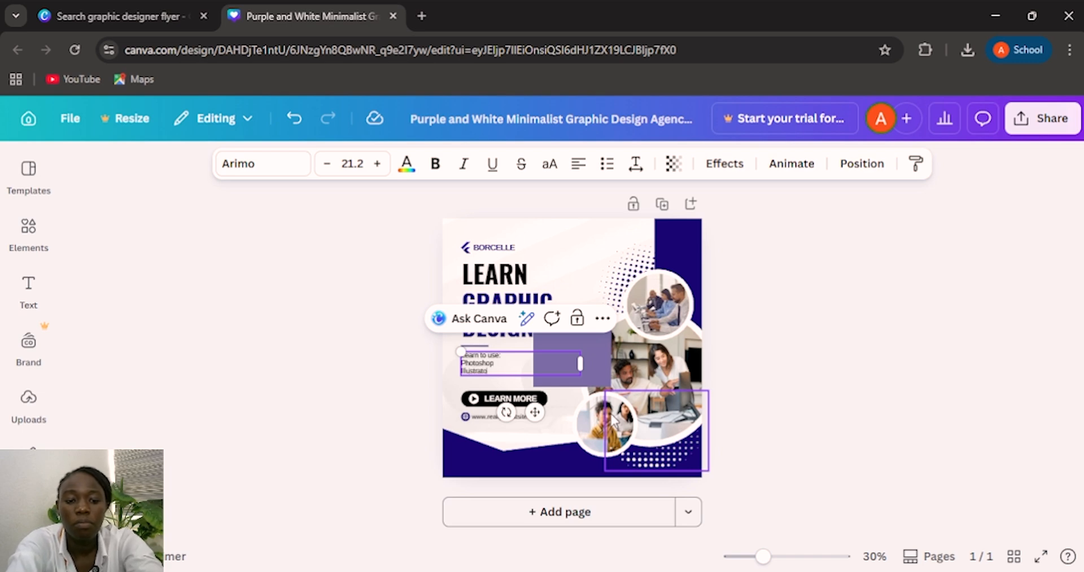
pyautogui.write('r')
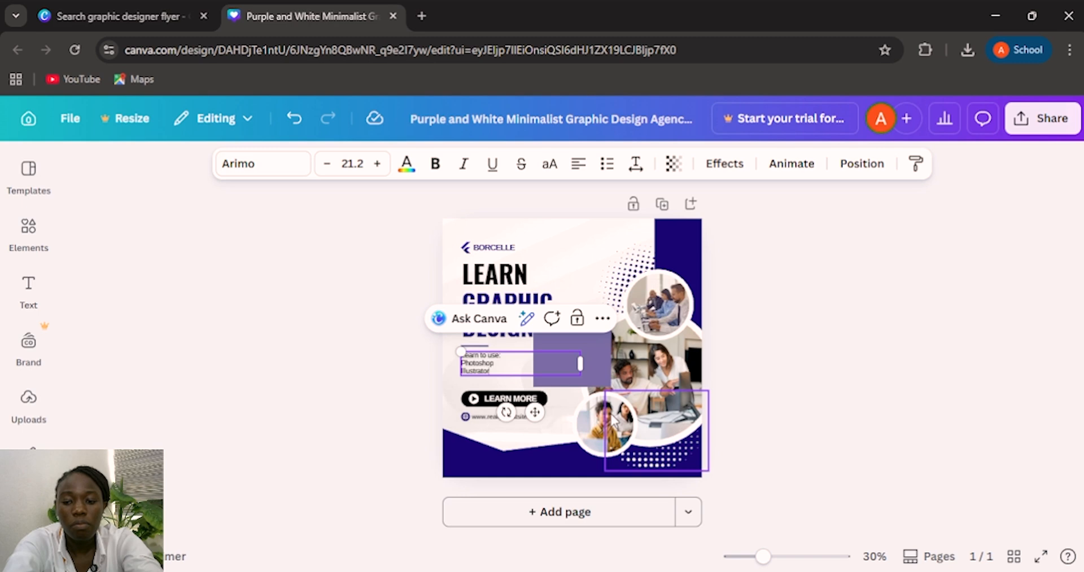
pyautogui.press('Escape')
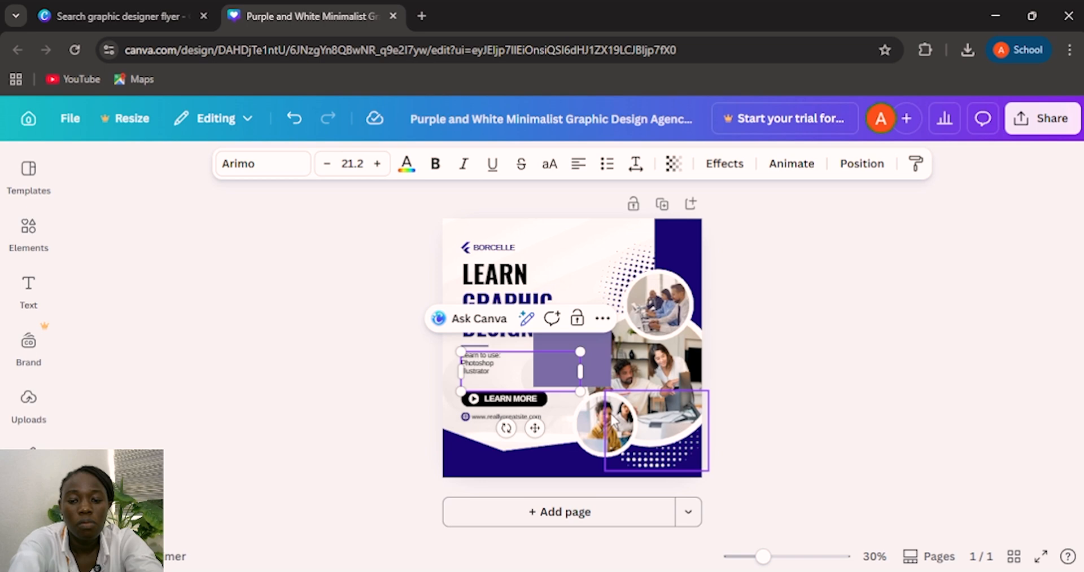
# Add a sentence beginning "Our experienced tutors will get you start" below the software list, separated by a blank line
pyautogui.write('ur experienced tutors a')
pyautogui.press('BackSpace')
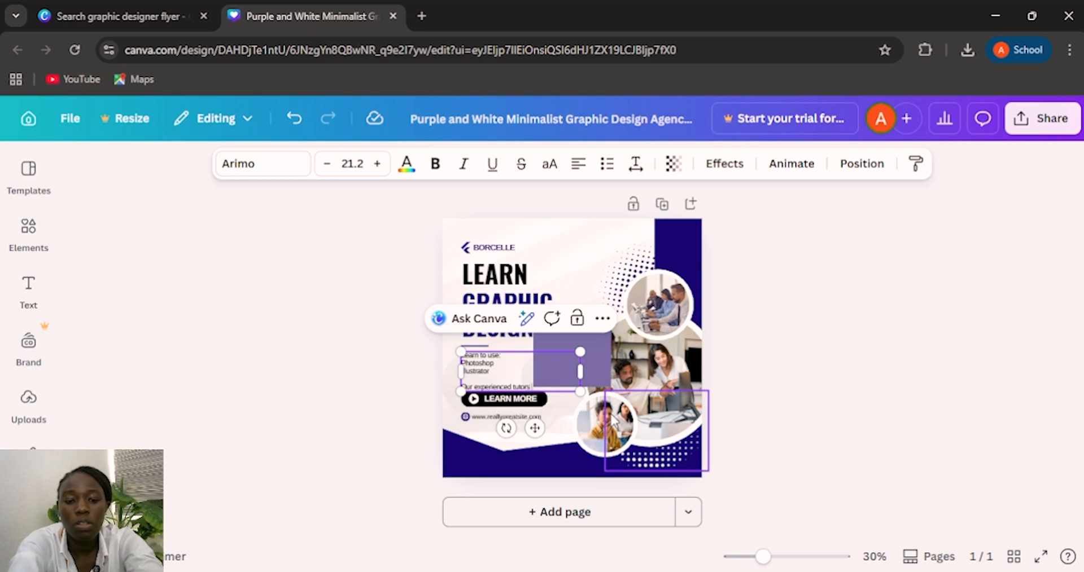
pyautogui.write('will g')
pyautogui.write('i')
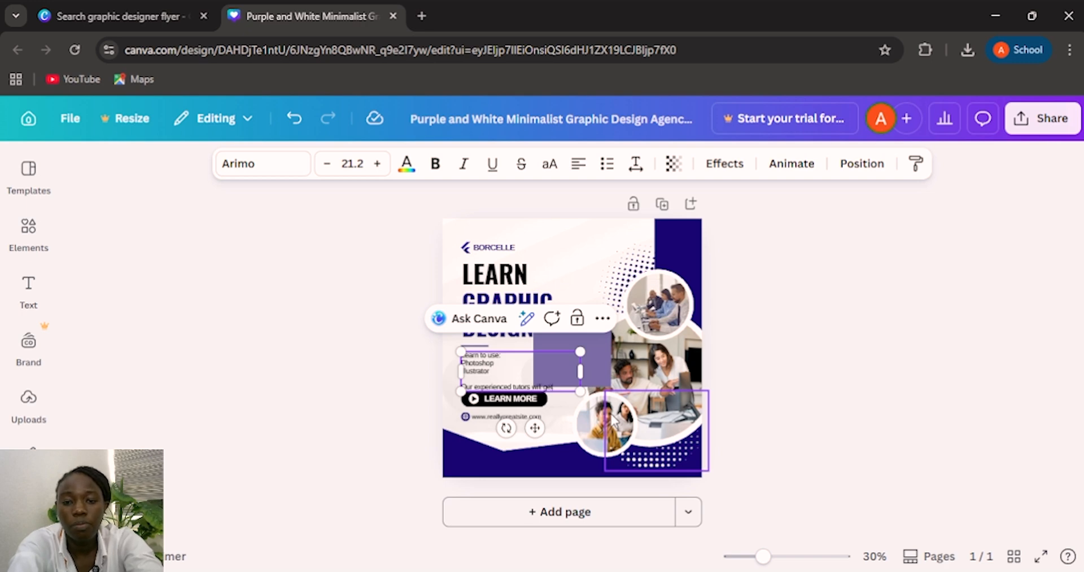
pyautogui.write('t you')
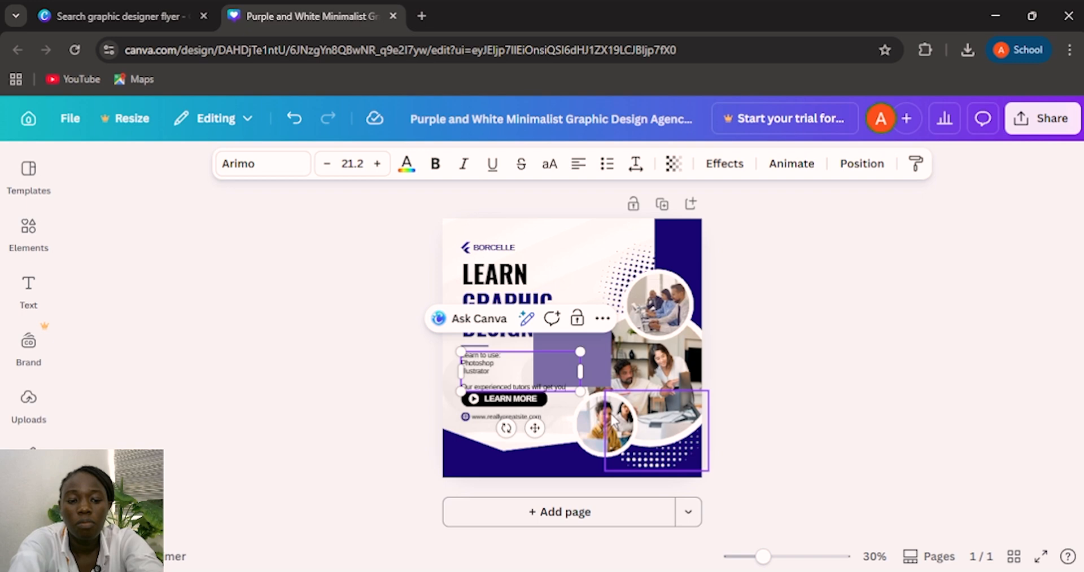
pyautogui.write(' start')
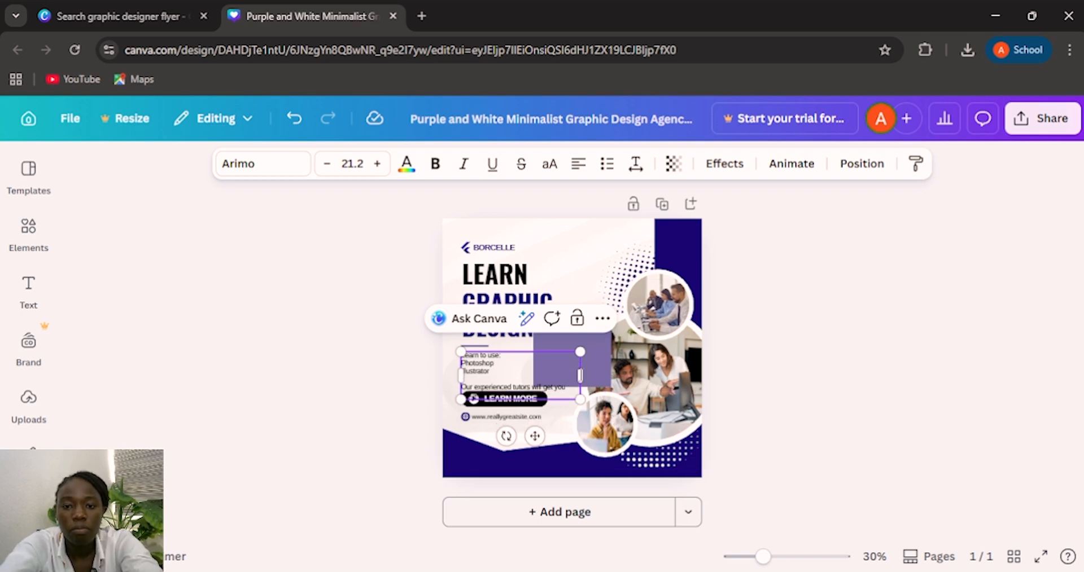
# Delete the purple square overlapping the body text and the photo
pyautogui.click(604, 371)
pyautogui.press('Delete')
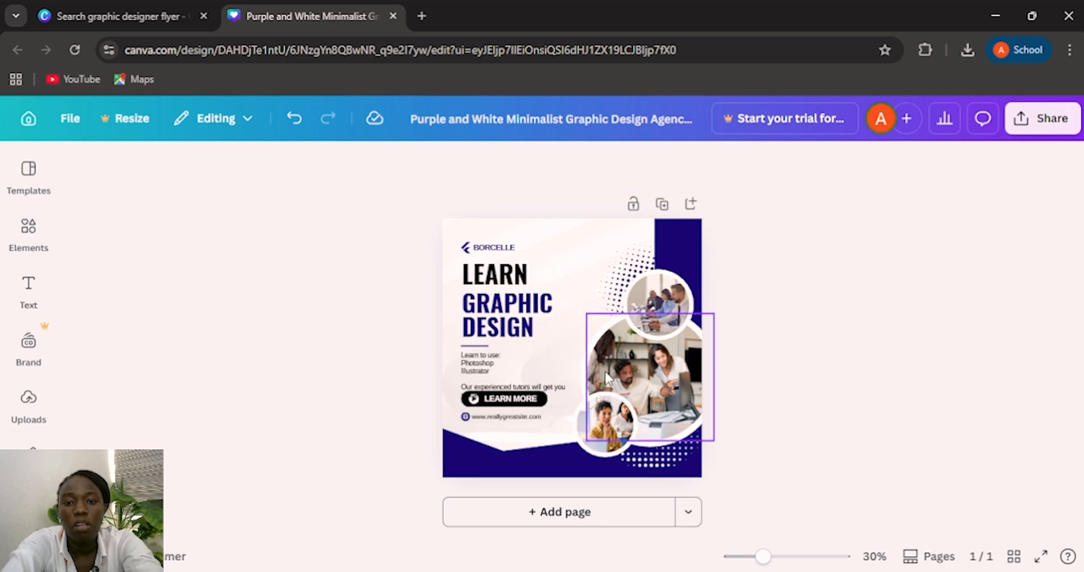
# Turn the Photoshop and Illustrator lines in the body text into a bulleted list
pyautogui.click(550, 370)
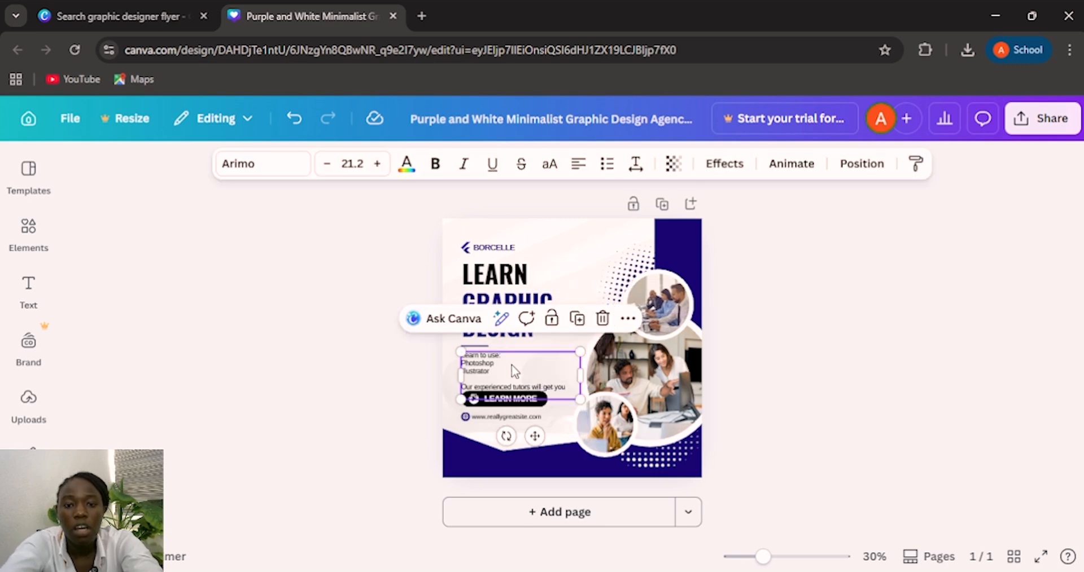
pyautogui.moveTo(493, 374); pyautogui.dragTo(461, 364)
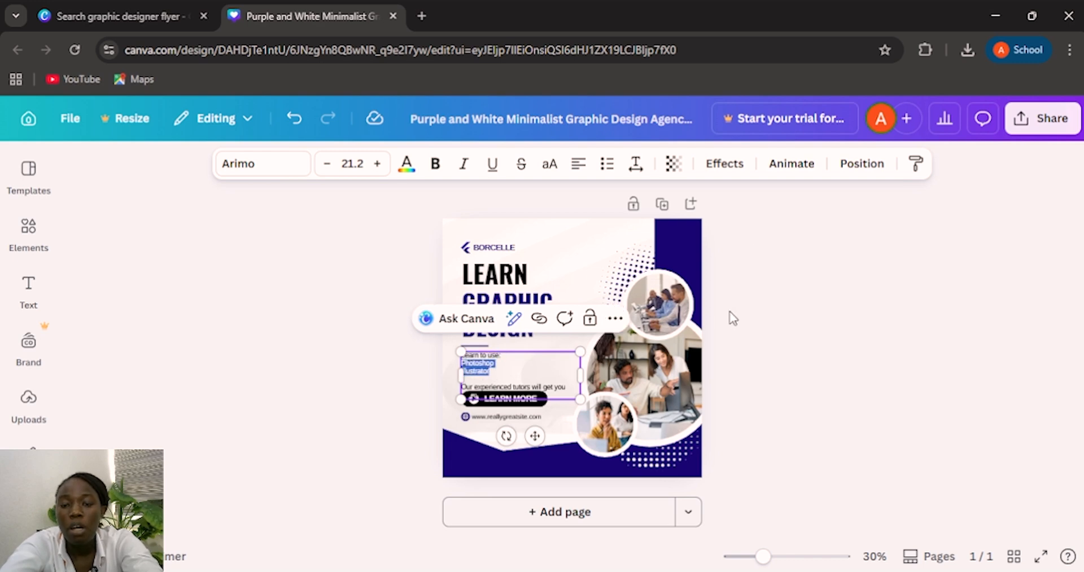
pyautogui.click(607, 165)
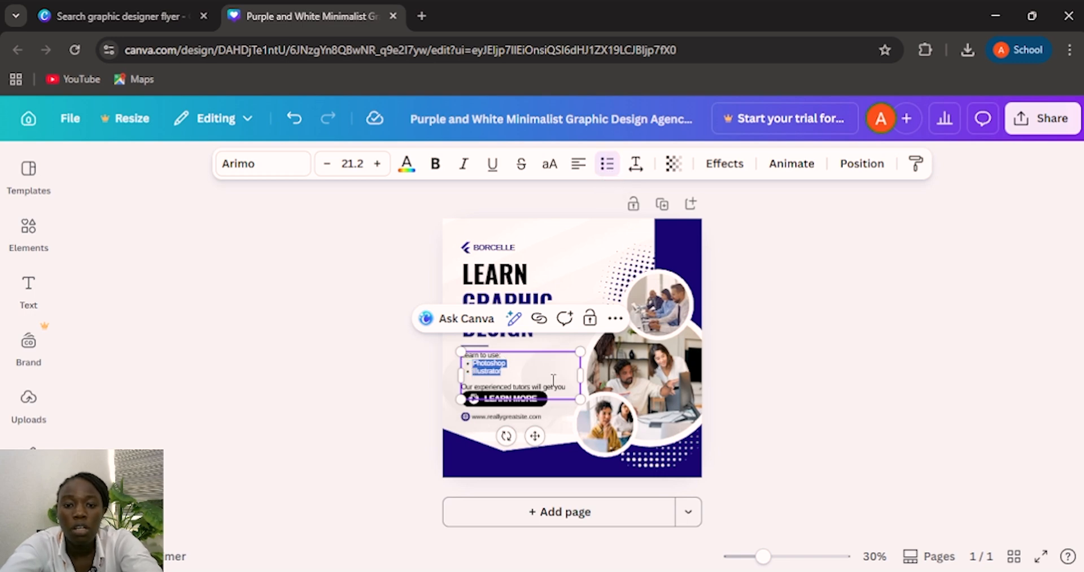
pyautogui.click(510, 371)
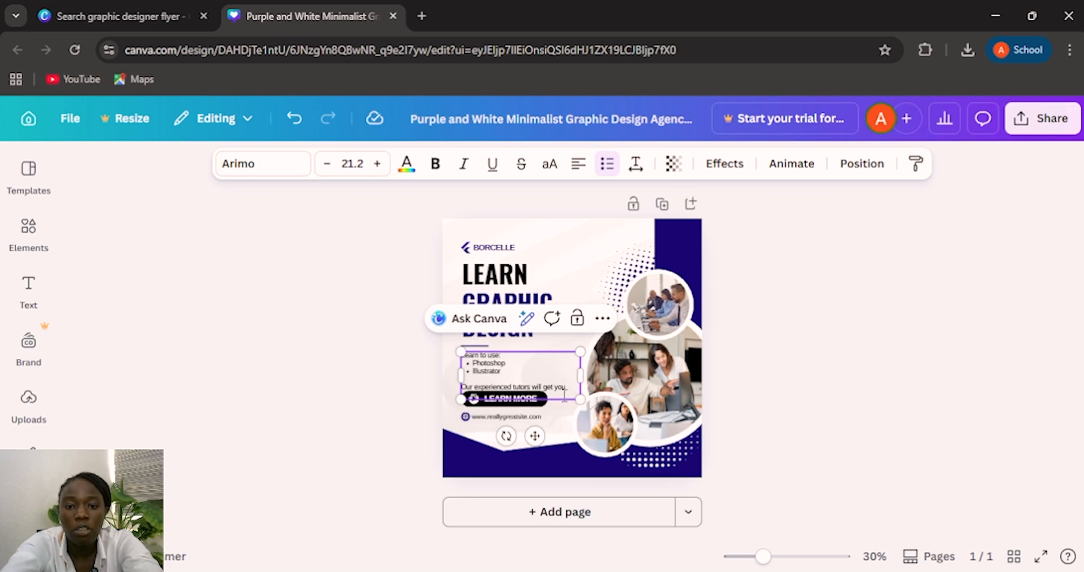
# Remove the blank line above the experienced tutors sentence and slightly widen the body text box
pyautogui.click(530, 377)
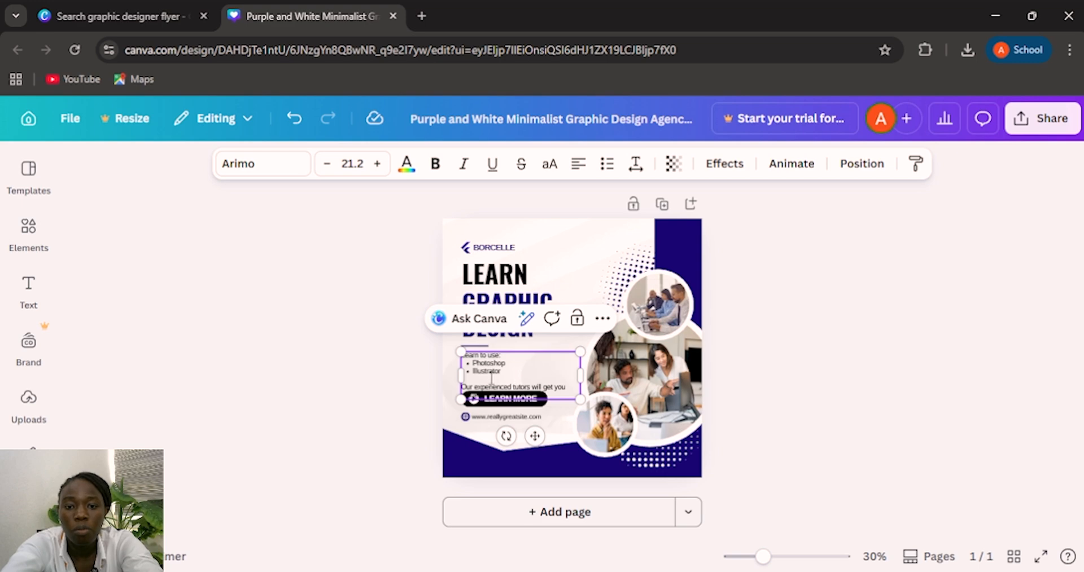
pyautogui.press('BackSpace')
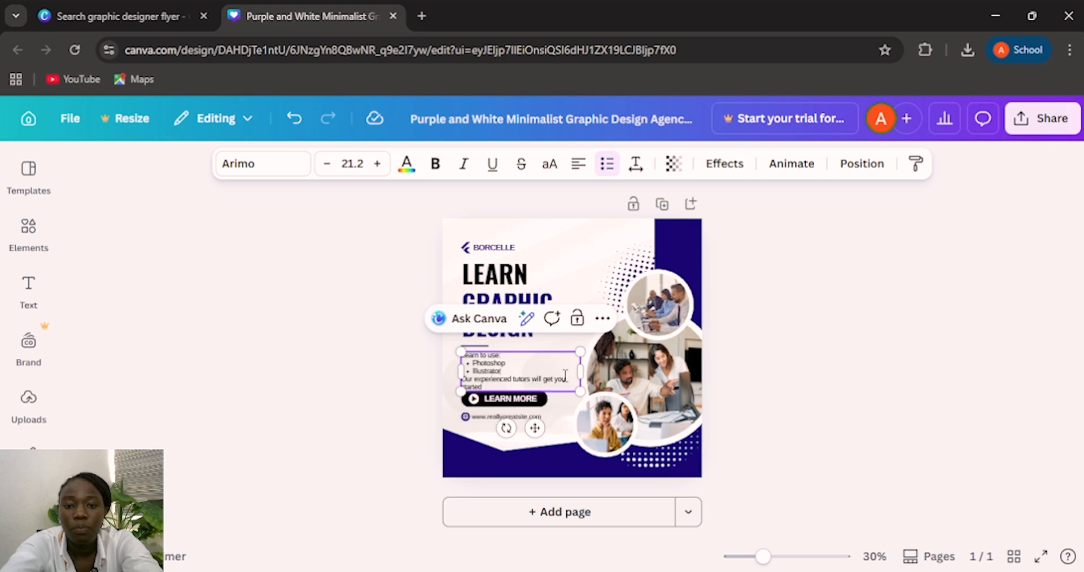
pyautogui.moveTo(580, 372)
pyautogui.mouseDown()
pyautogui.moveTo(593, 372)
pyautogui.moveTo(585, 381)
pyautogui.mouseUp()
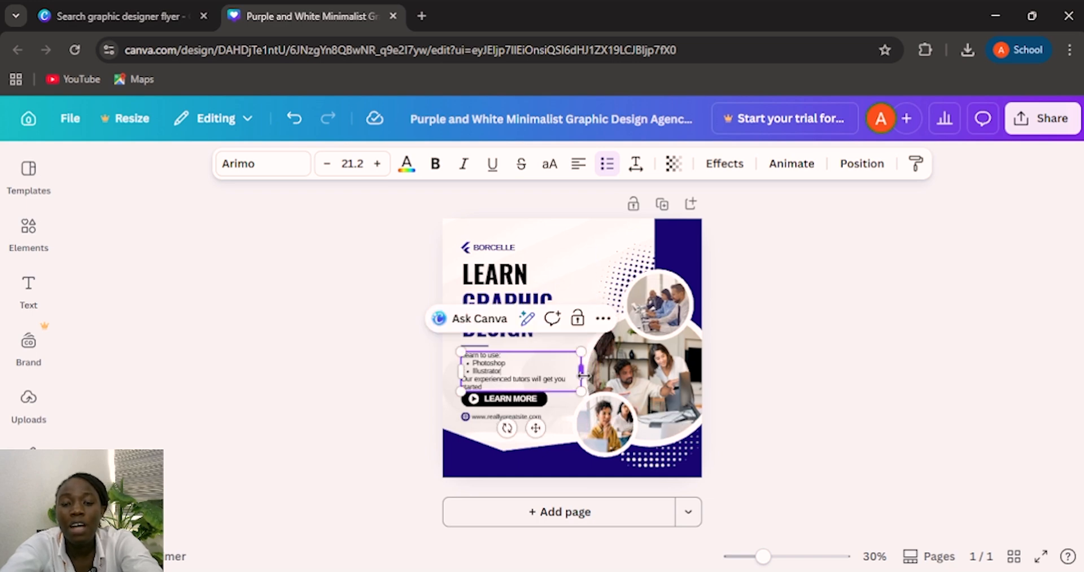
pyautogui.click(780, 393)
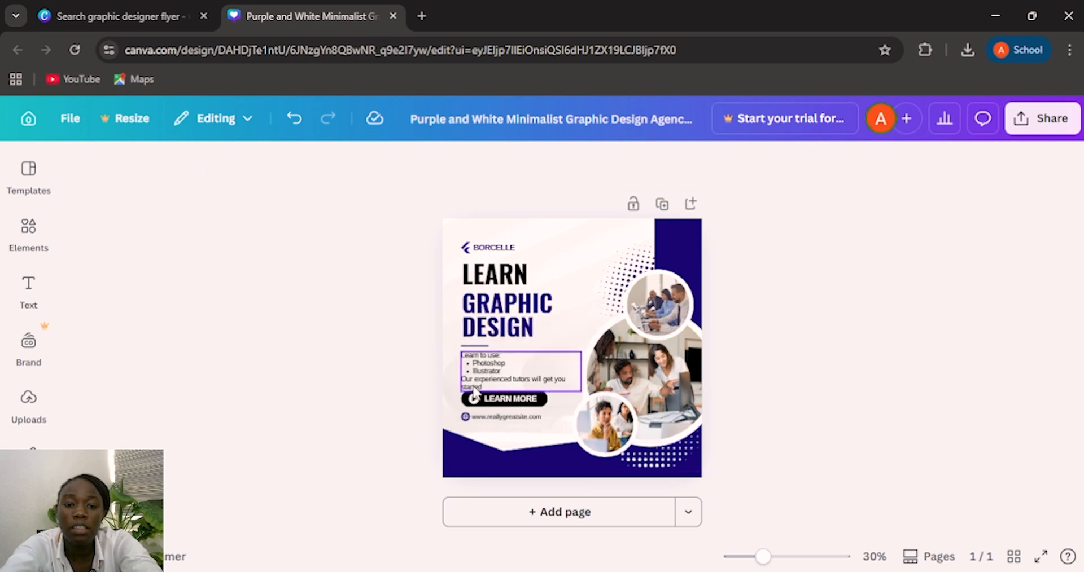
# Move the body text block up slightly, closer to the divider line under the heading
pyautogui.click(476, 367)
pyautogui.moveTo(477, 364); pyautogui.dragTo(477, 361)
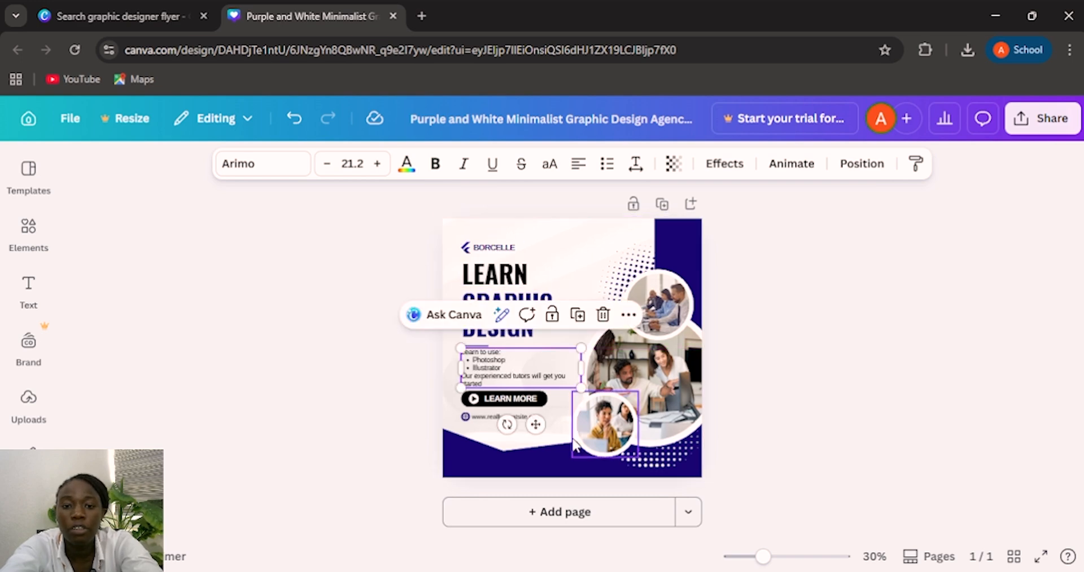
pyautogui.click(561, 398)
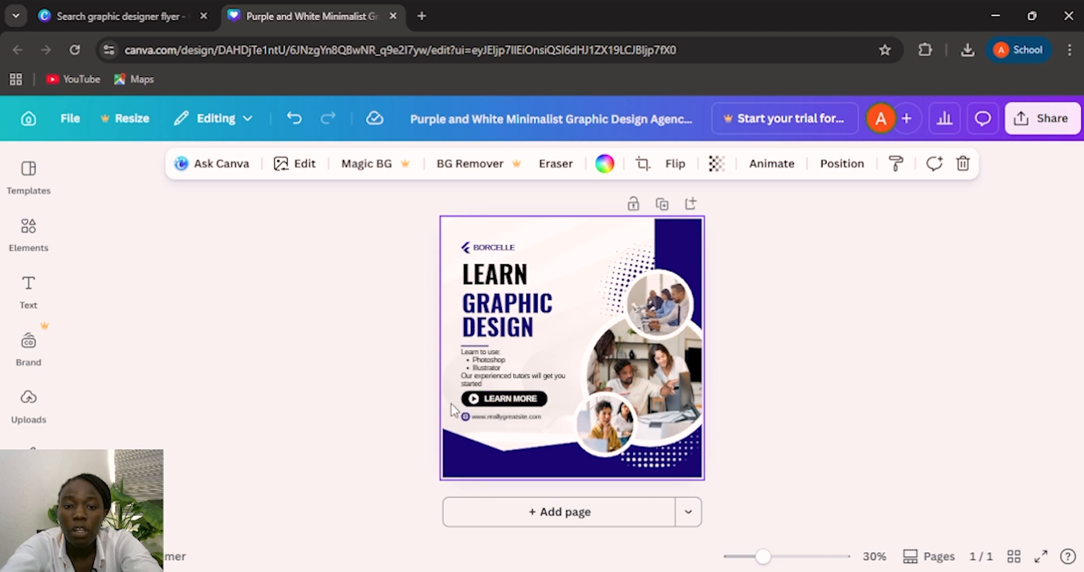
# Move the LEARN MORE button down slightly to leave a gap below the body text
pyautogui.click(542, 400)
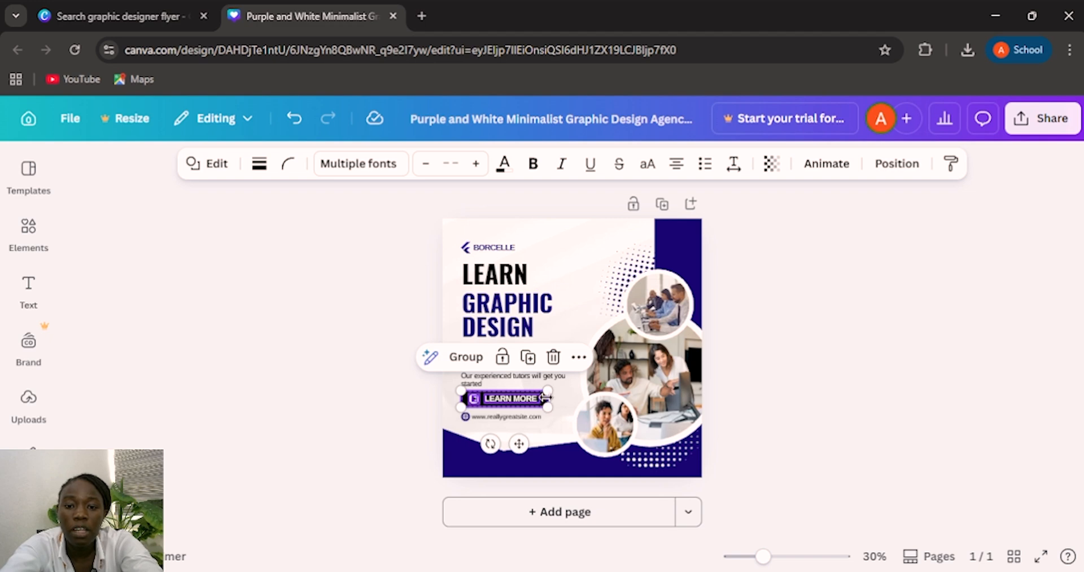
pyautogui.click(446, 416)
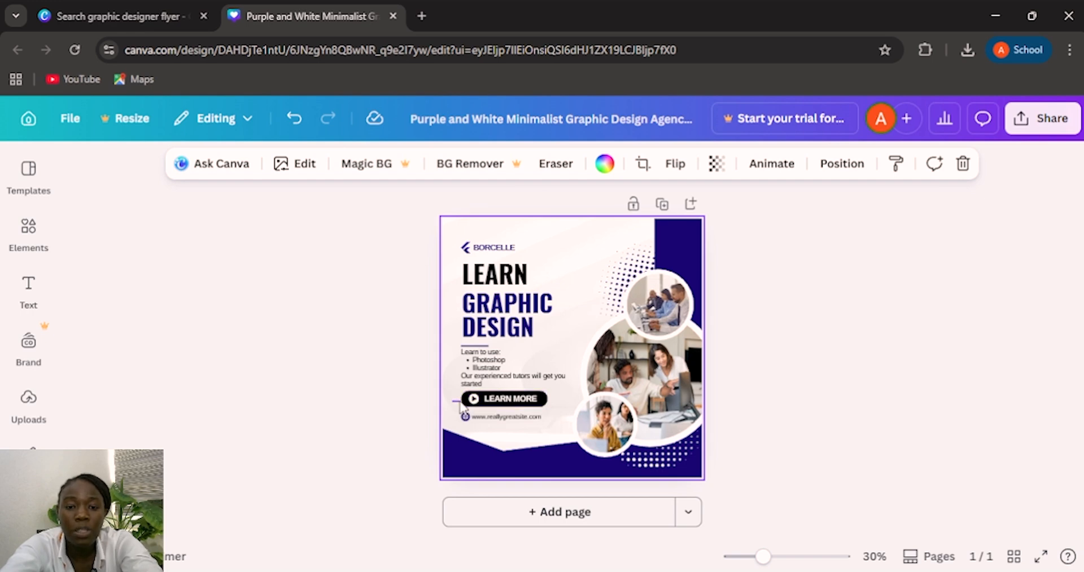
pyautogui.click(518, 401)
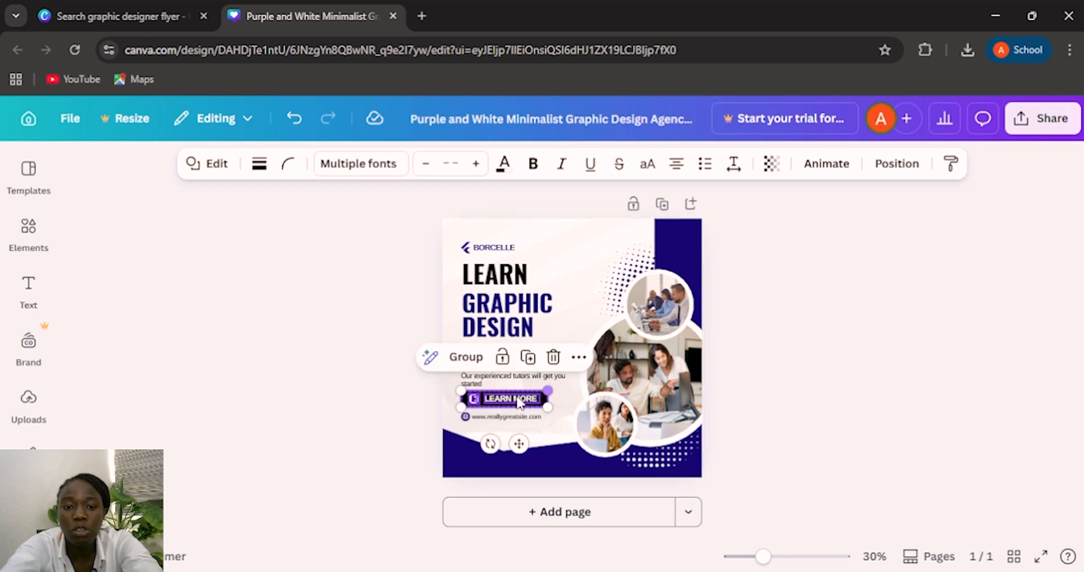
pyautogui.moveTo(525, 399); pyautogui.dragTo(526, 402)
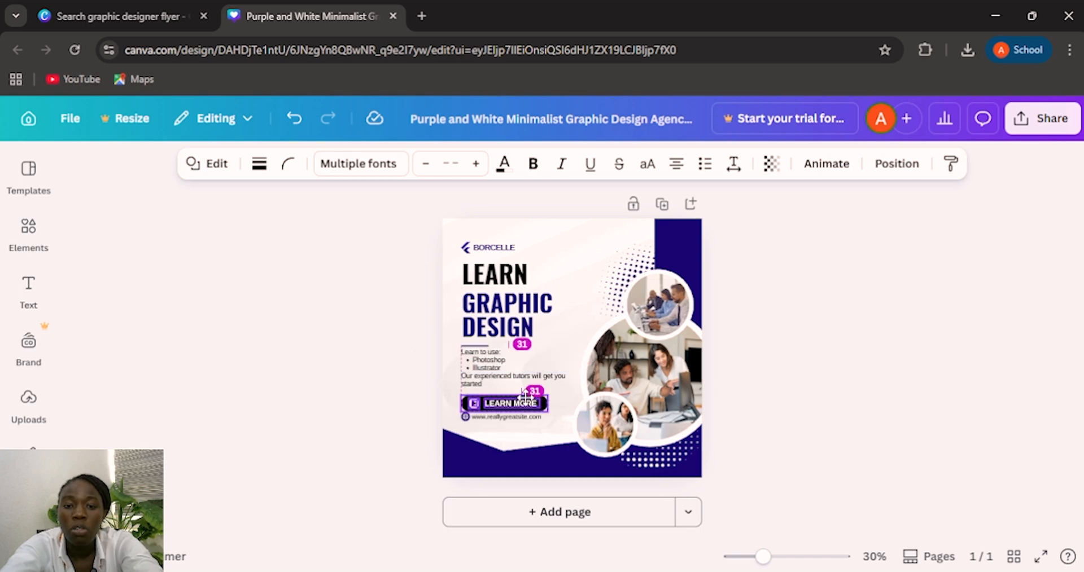
pyautogui.keyDown('shift'); pyautogui.click(512, 418); pyautogui.keyUp('shift')
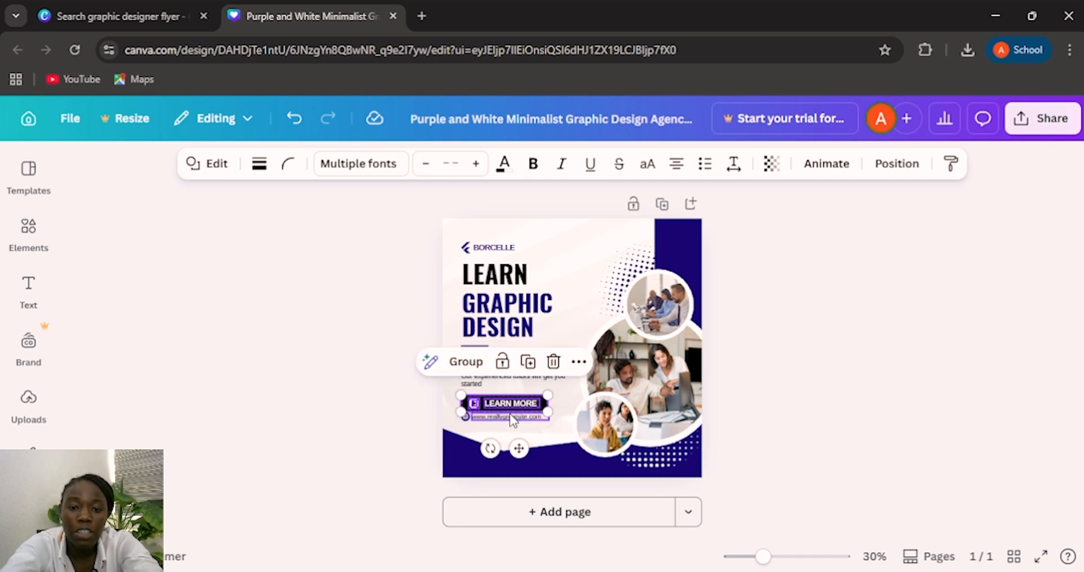
pyautogui.click(511, 418)
pyautogui.doubleClick(514, 417)
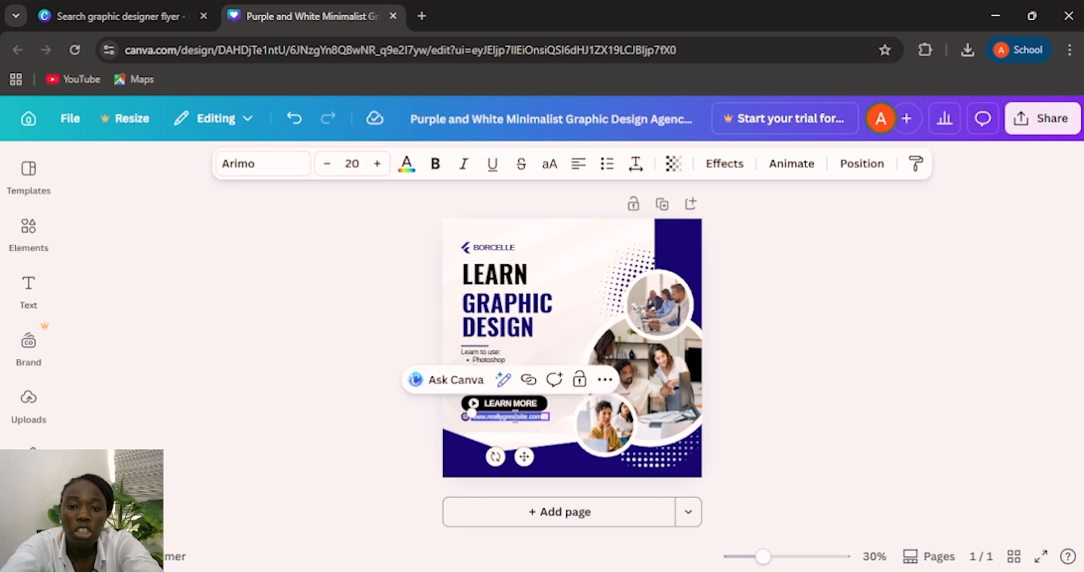
pyautogui.press('BackSpace')
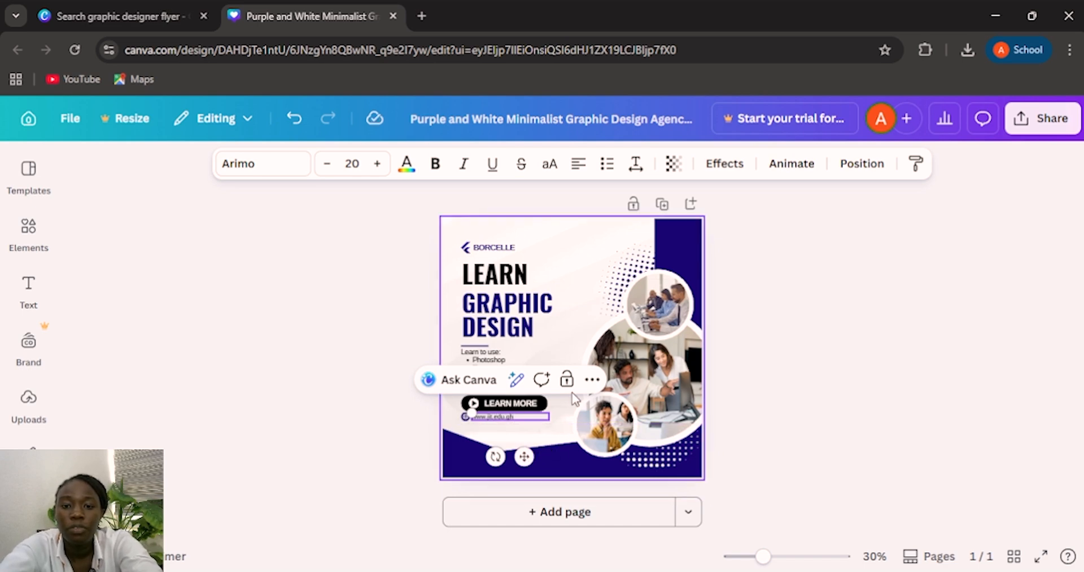
pyautogui.click(550, 433)
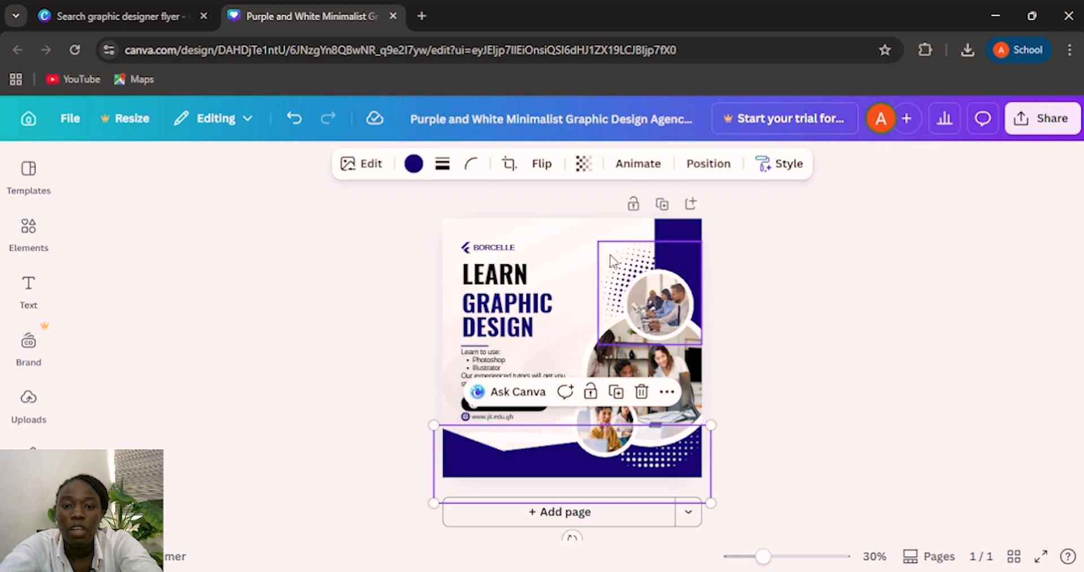
pyautogui.click(583, 255)
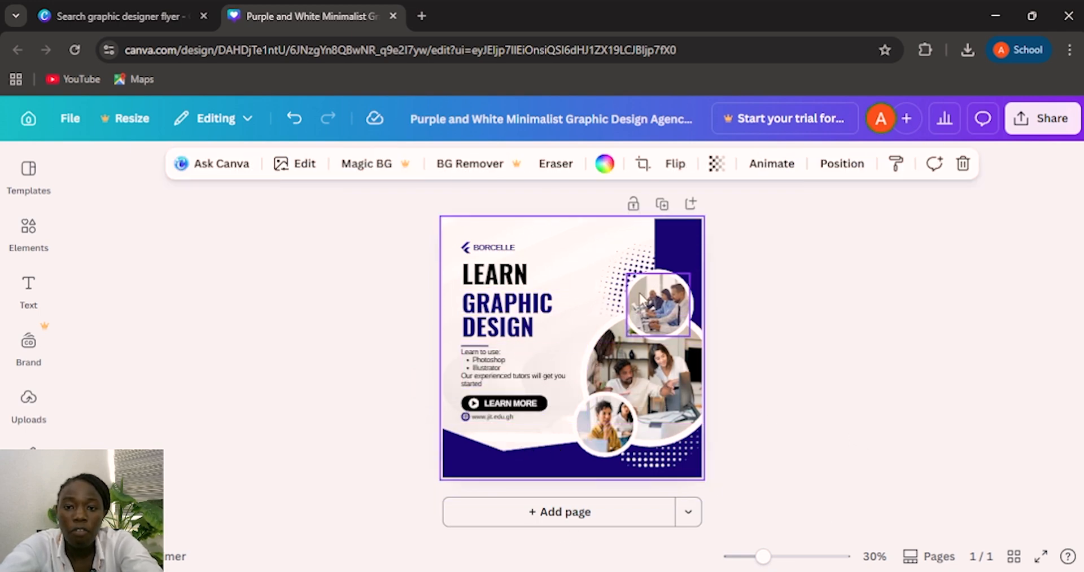
# Try adding an empty line below the website address, and remove it again
pyautogui.click(515, 420)
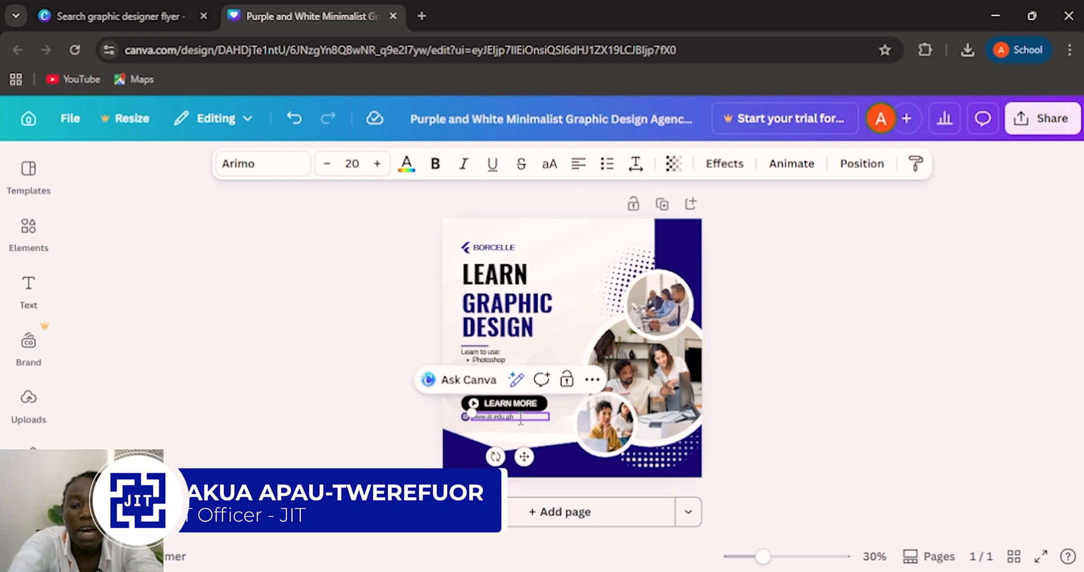
pyautogui.press('Return')
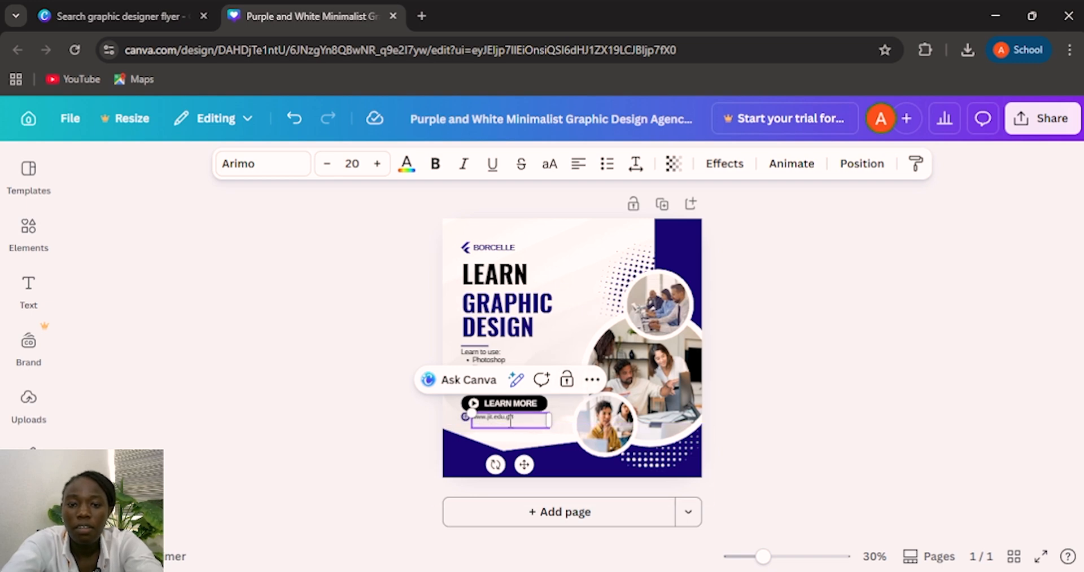
pyautogui.click(293, 120)
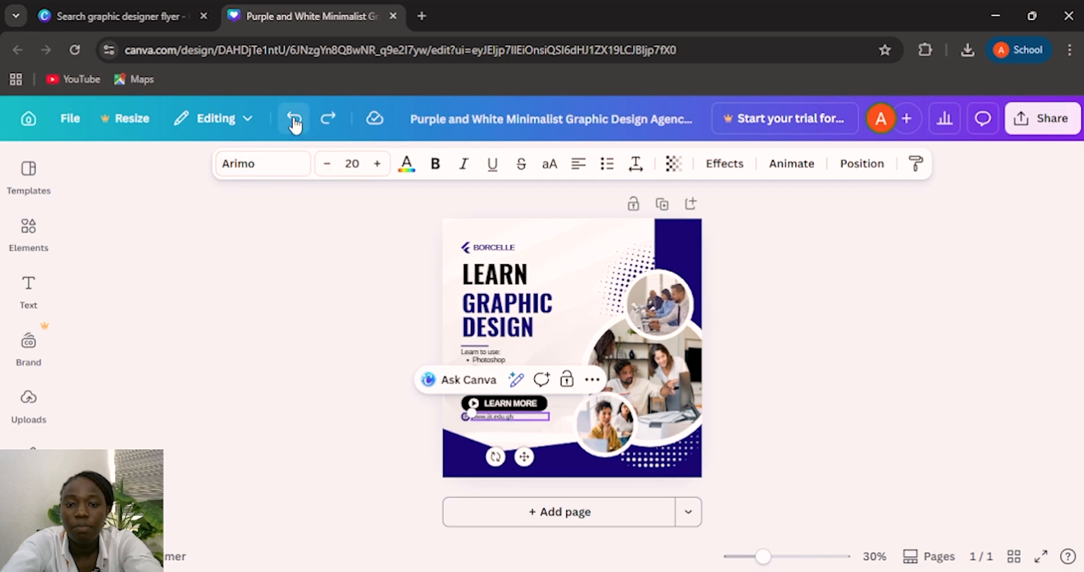
pyautogui.hotkey('ctrl', 'y')
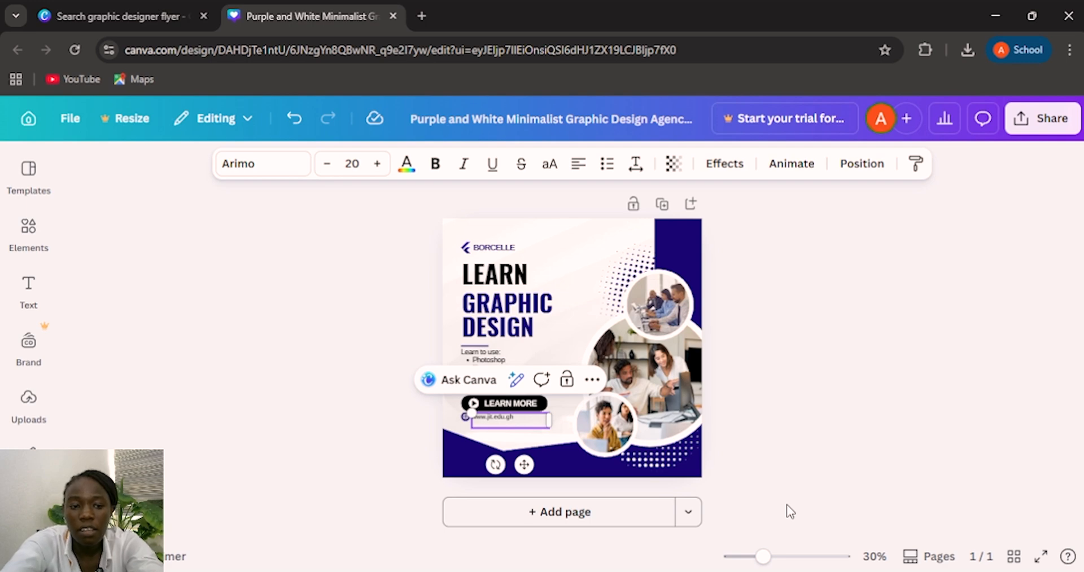
pyautogui.click(499, 430)
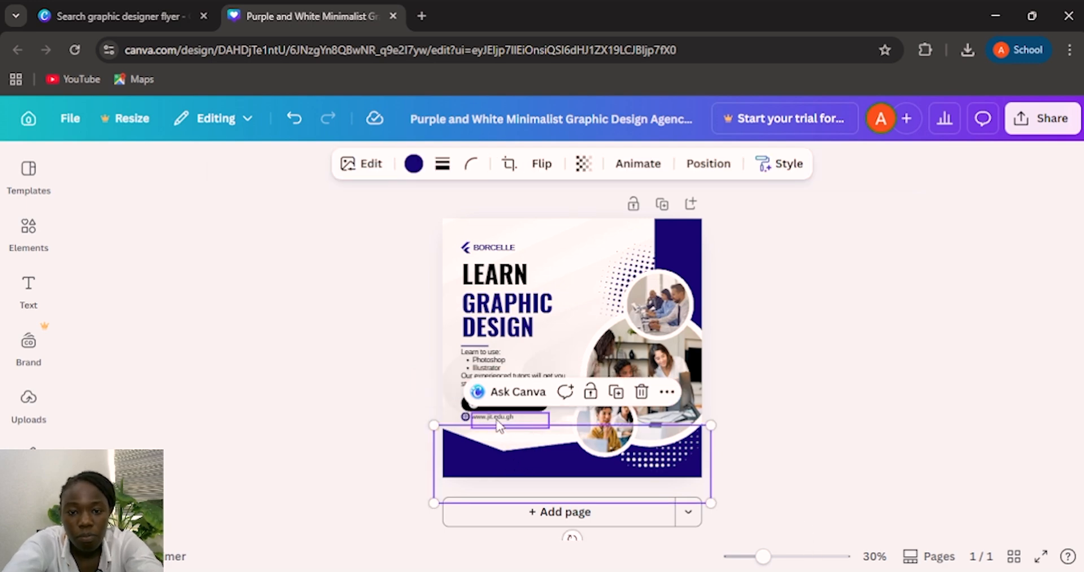
pyautogui.click(497, 419)
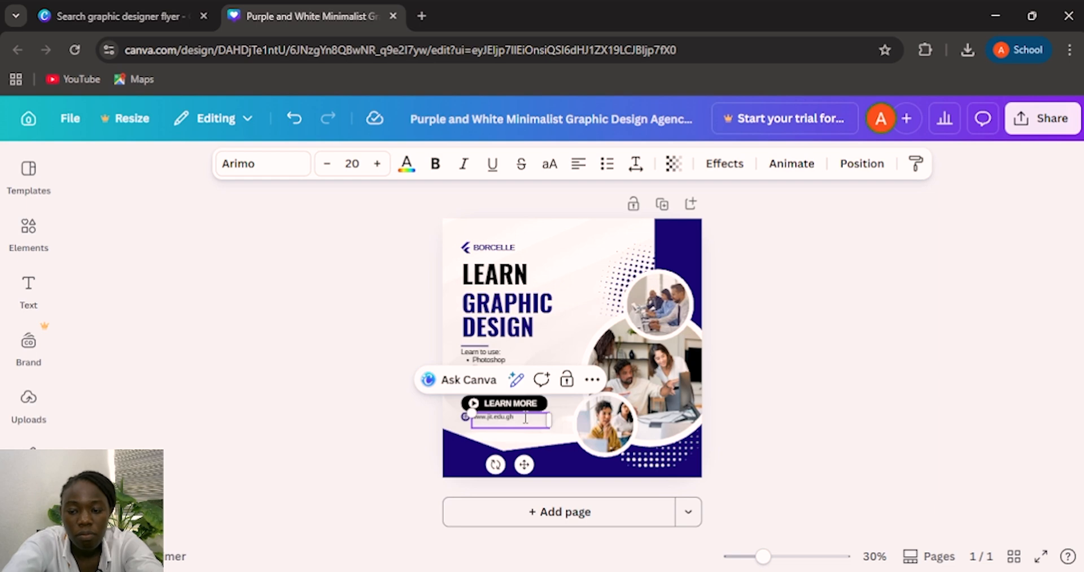
pyautogui.click(525, 418)
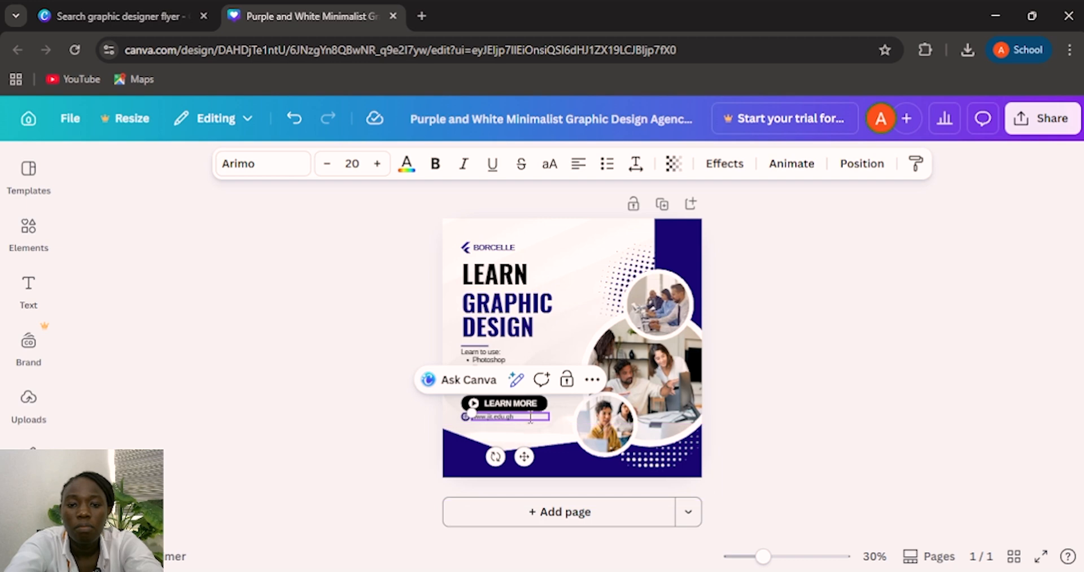
# Increase the website address's font size to 33
pyautogui.click(510, 443)
pyautogui.click(506, 417)
pyautogui.click(377, 167)
pyautogui.click(377, 168)
pyautogui.click(377, 167)
pyautogui.click(377, 167)
pyautogui.click(377, 168)
pyautogui.click(377, 167)
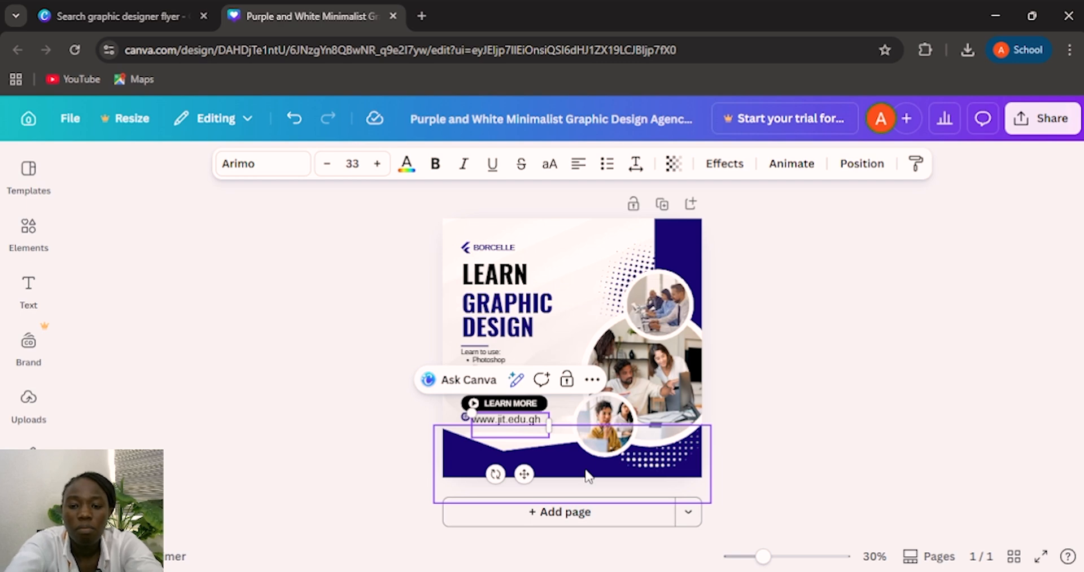
# Undo the last font size increases on the website address, back to size 23
pyautogui.hotkey('ctrl', 'z')
pyautogui.hotkey('ctrl', 'z')
pyautogui.hotkey('ctrl', 'z')
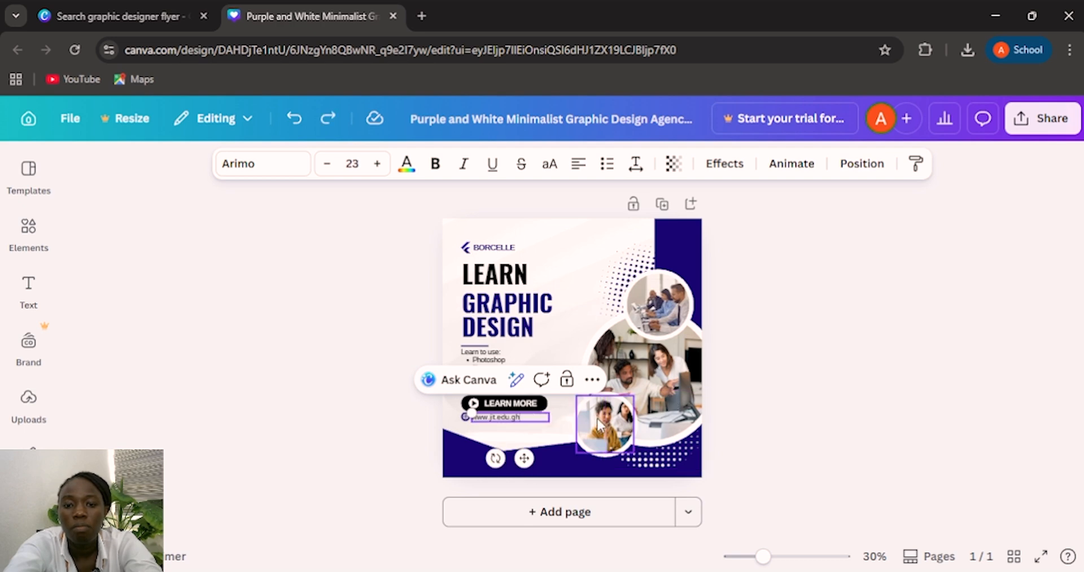
pyautogui.click(529, 439)
pyautogui.click(511, 418)
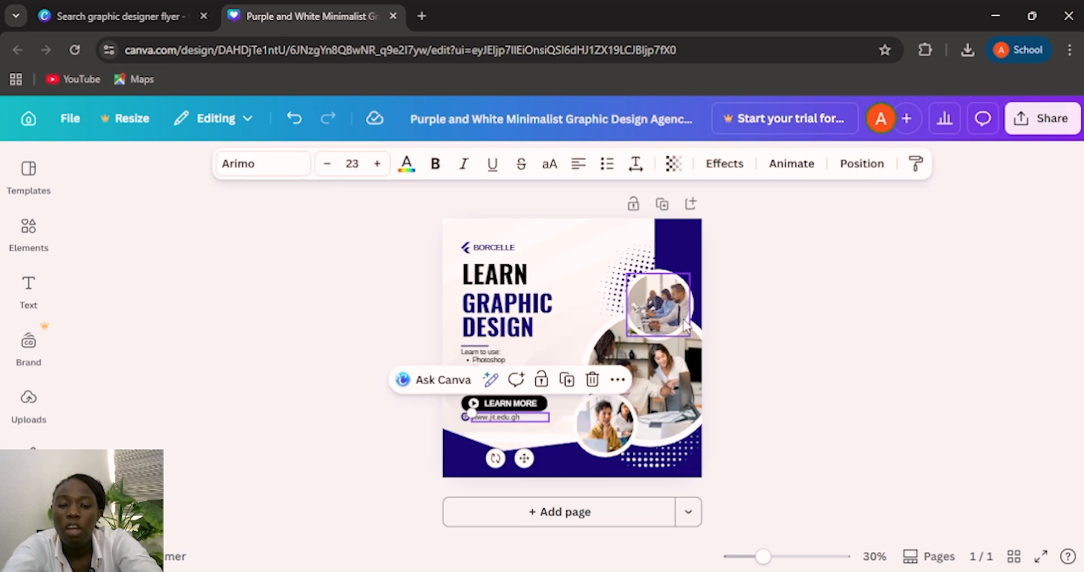
pyautogui.click(811, 330)
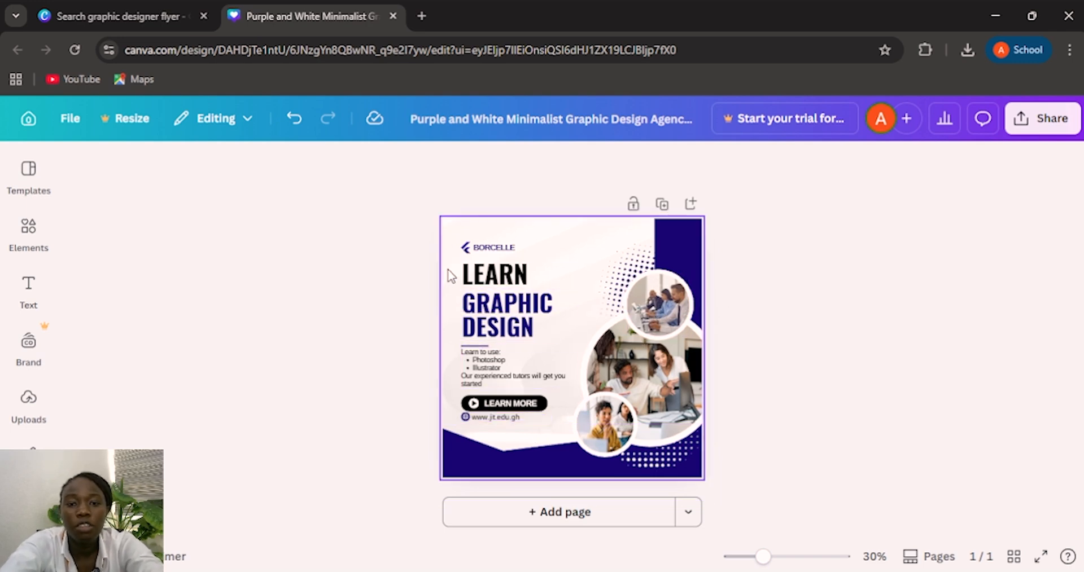
# Delete the BORCELLE company name above the heading, keeping the small logo mark beside it
pyautogui.click(490, 248)
pyautogui.doubleClick(491, 250)
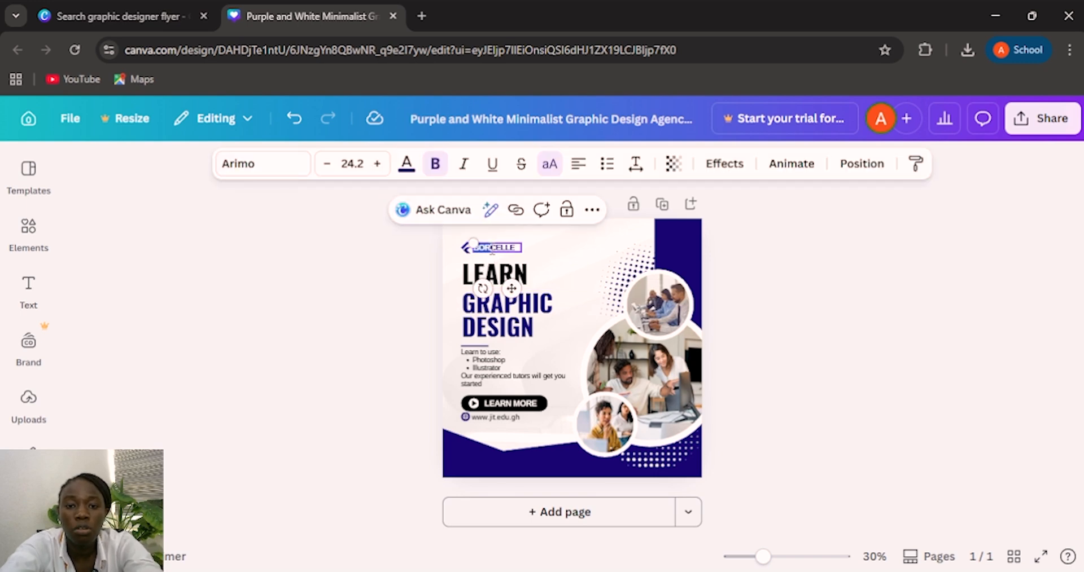
pyautogui.click(559, 265)
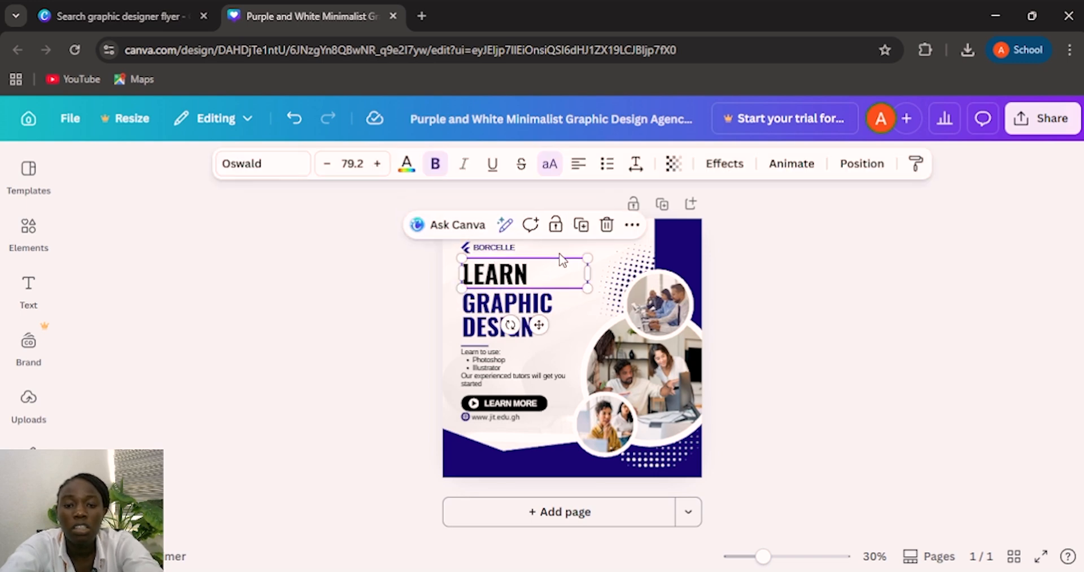
pyautogui.click(510, 254)
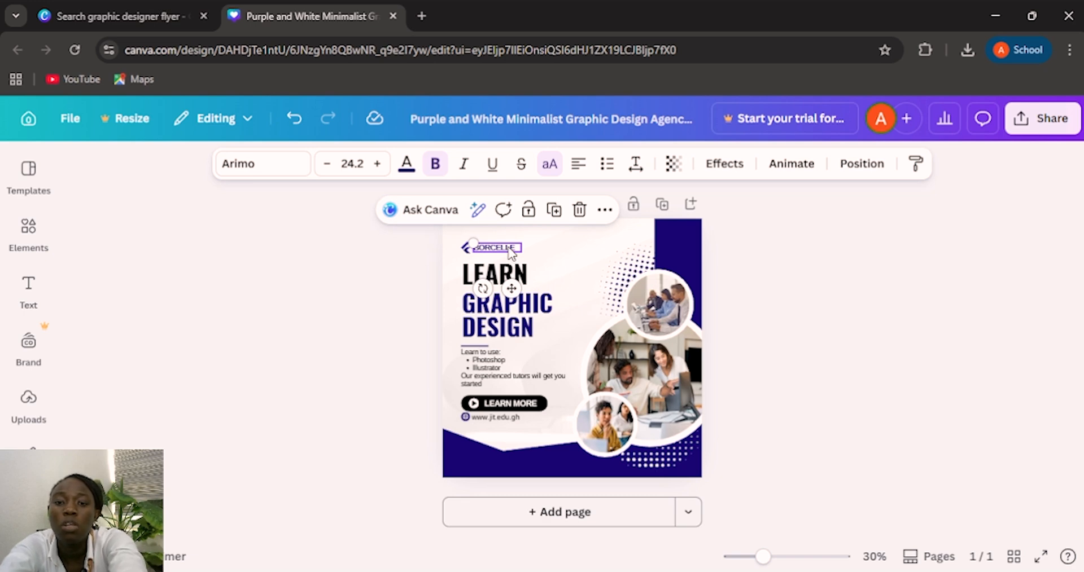
pyautogui.press('Delete')
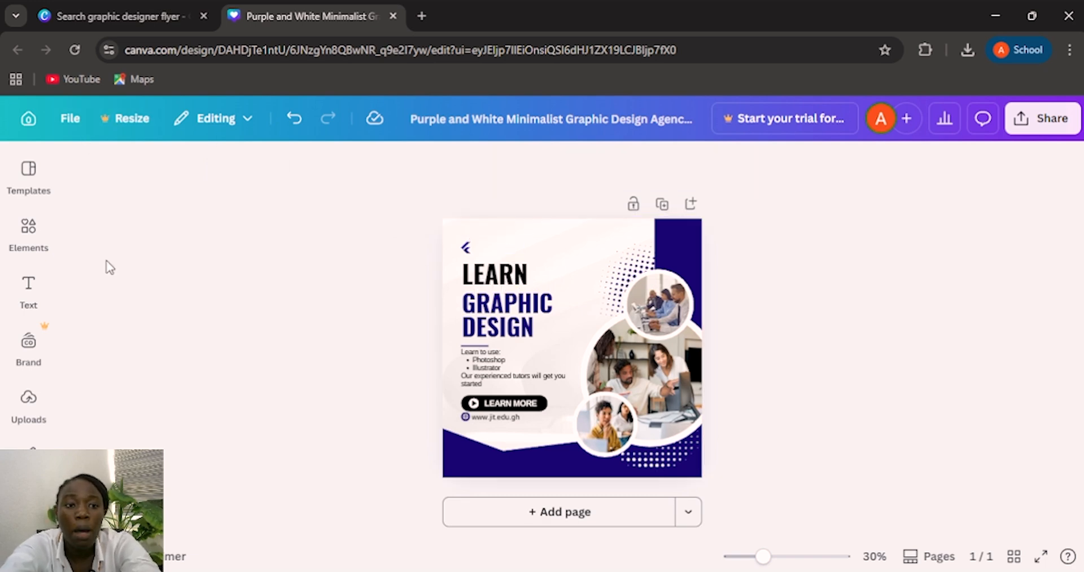
# Upload the logo file jit-logo.png from the computer to the design's uploads
pyautogui.click(28, 341)
pyautogui.click(28, 402)
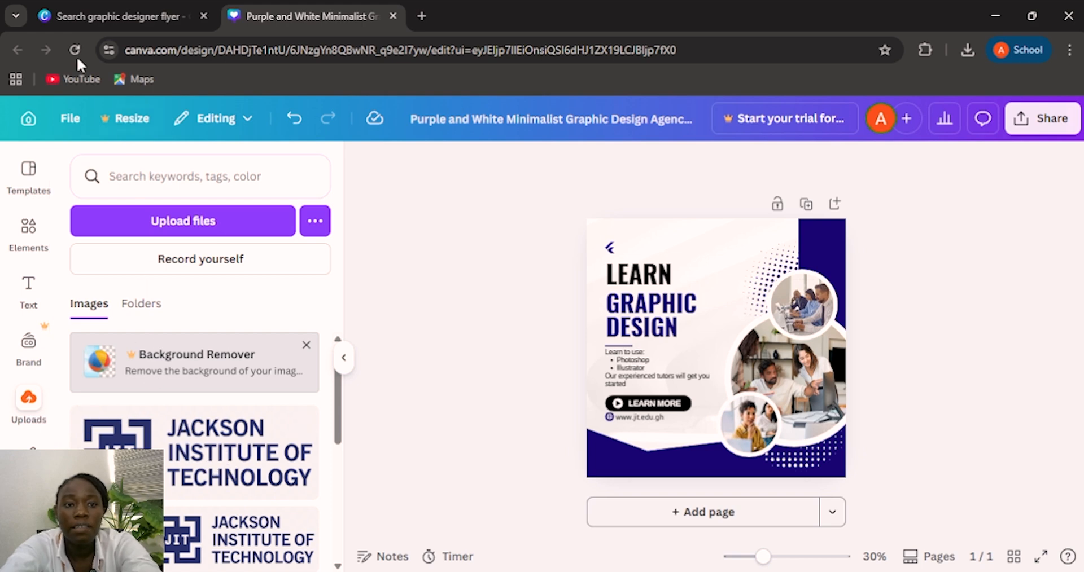
pyautogui.click(174, 222)
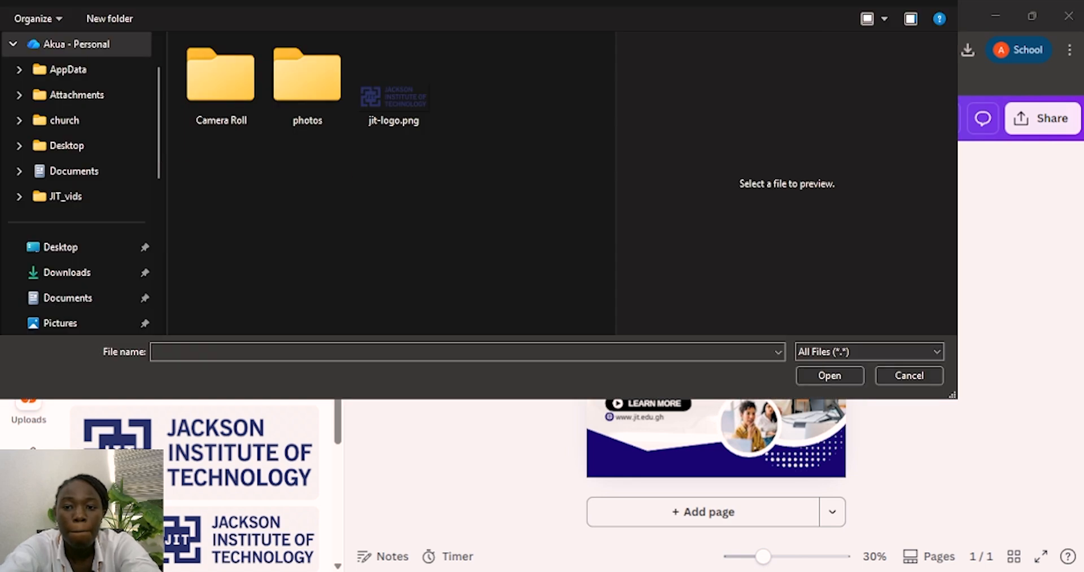
pyautogui.click(388, 100)
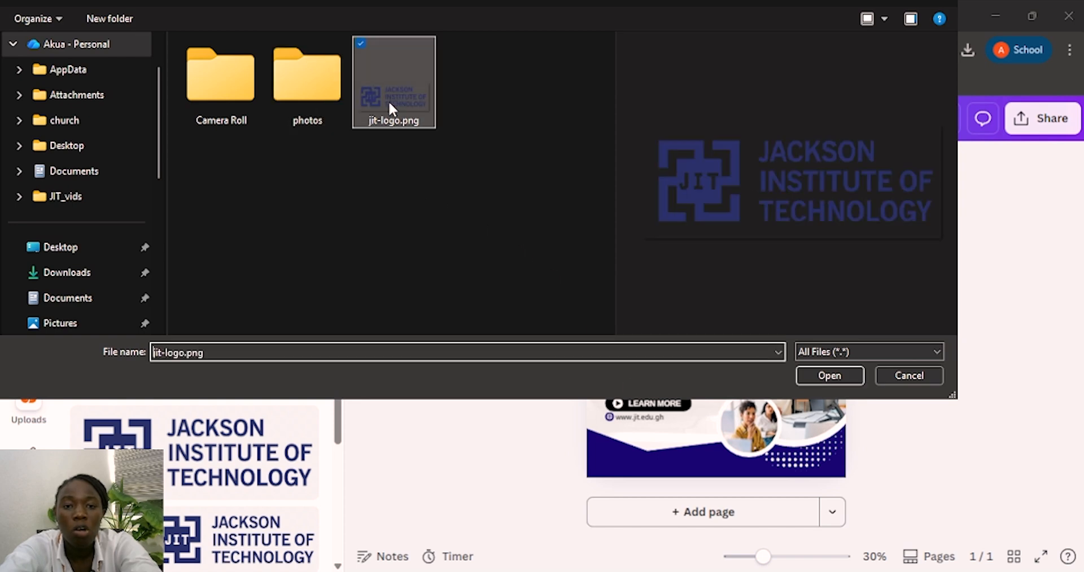
pyautogui.click(827, 376)
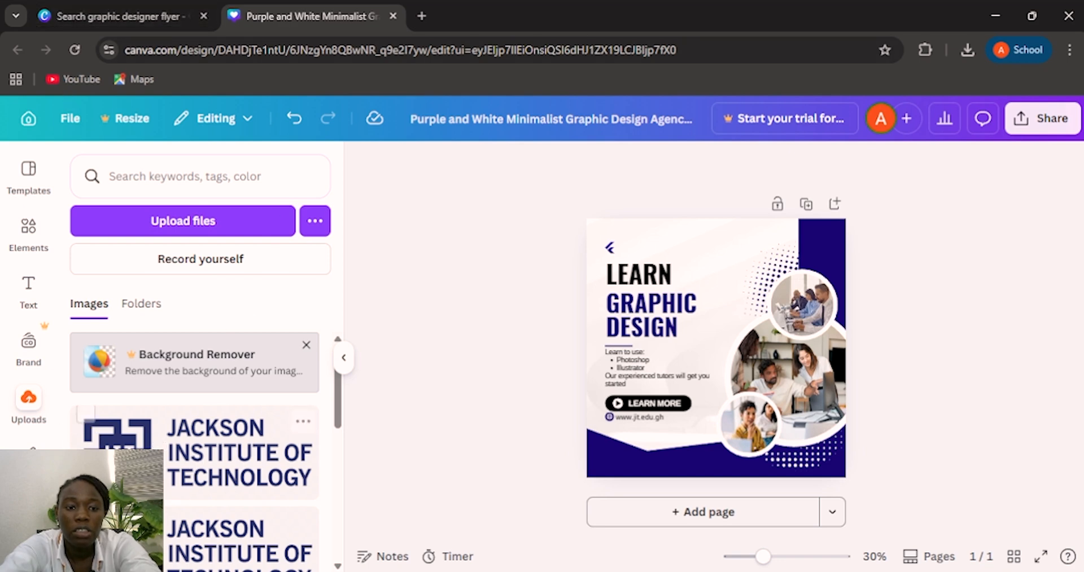
# Place the uploaded Jackson Institute of Technology logo on the flyer
pyautogui.click(86, 420)
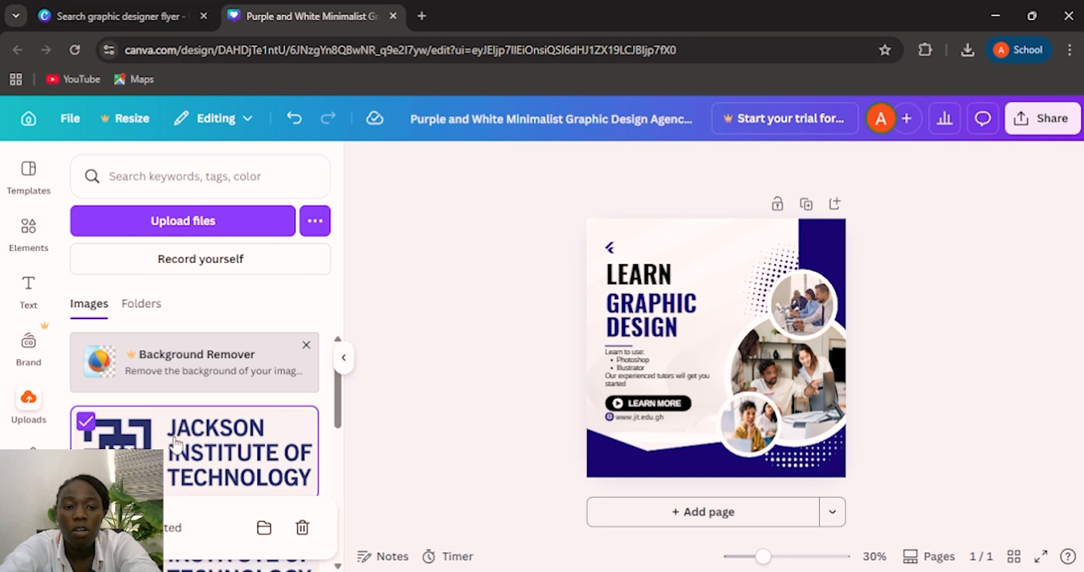
pyautogui.click(196, 456)
pyautogui.moveTo(196, 456); pyautogui.dragTo(737, 348)
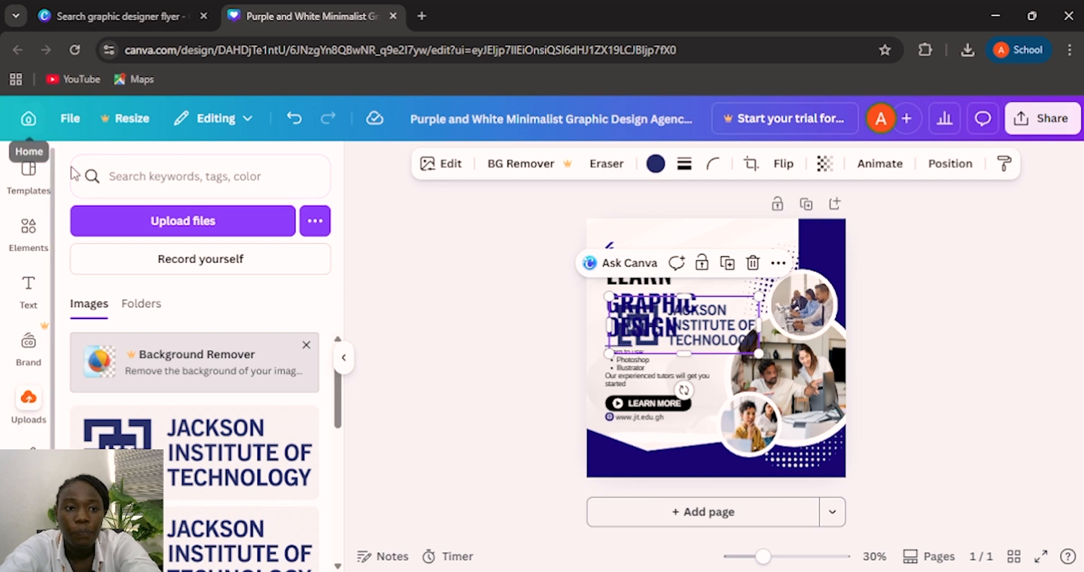
pyautogui.click(28, 398)
pyautogui.click(25, 189)
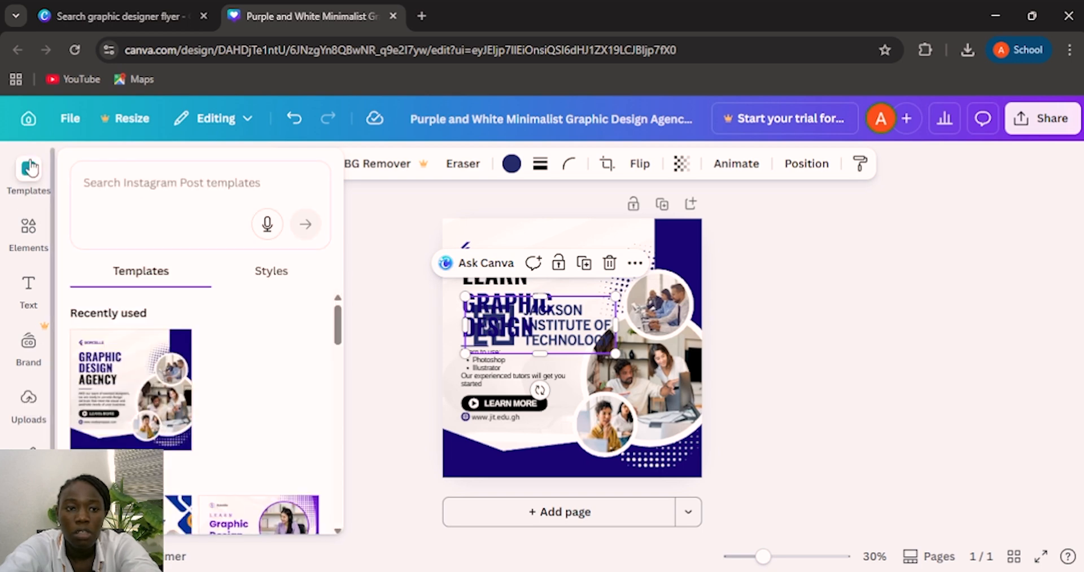
pyautogui.click(29, 226)
pyautogui.click(27, 422)
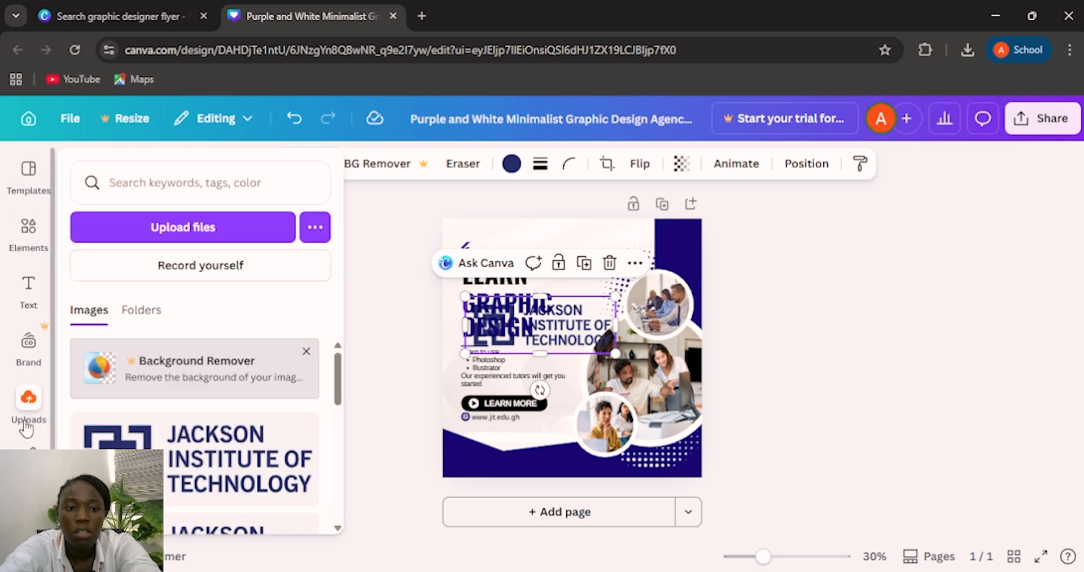
pyautogui.click(24, 421)
pyautogui.click(25, 427)
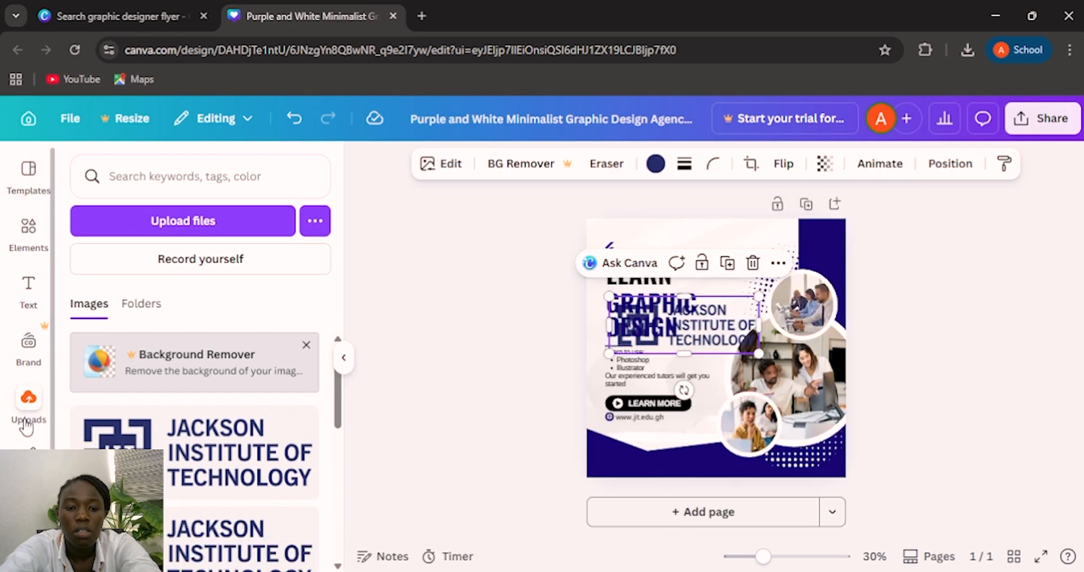
pyautogui.click(26, 427)
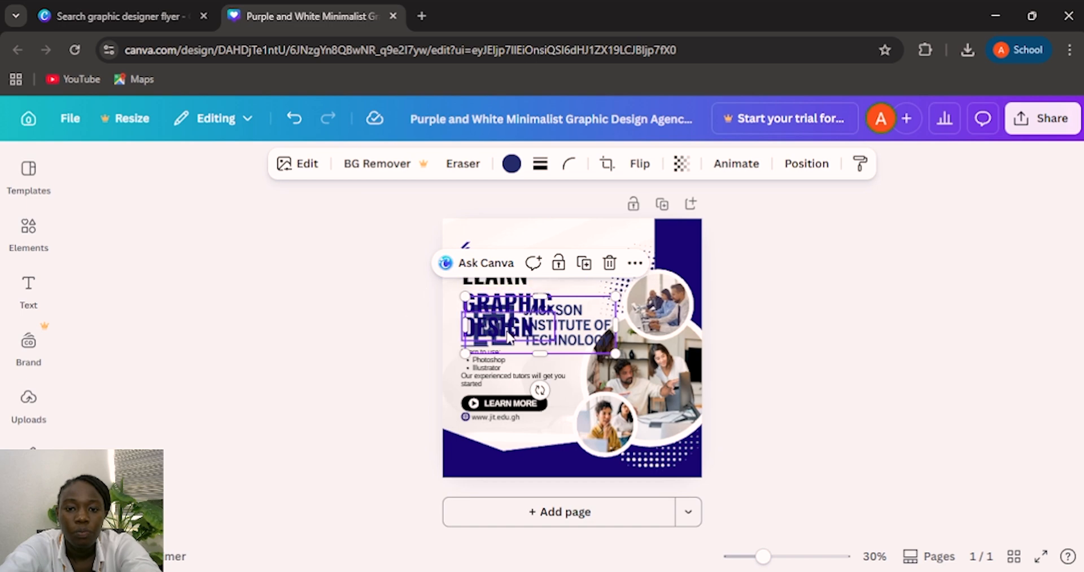
# Shrink the institute logo into the space above the LEARN heading and delete the template's old logo mark beside it
pyautogui.moveTo(597, 349); pyautogui.dragTo(520, 316)
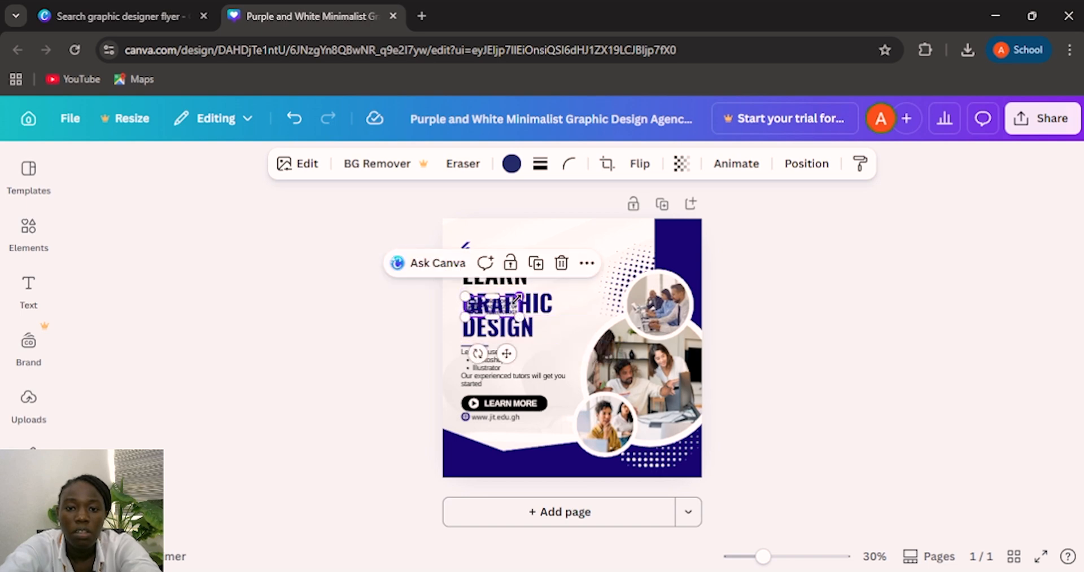
pyautogui.moveTo(503, 309); pyautogui.dragTo(507, 243)
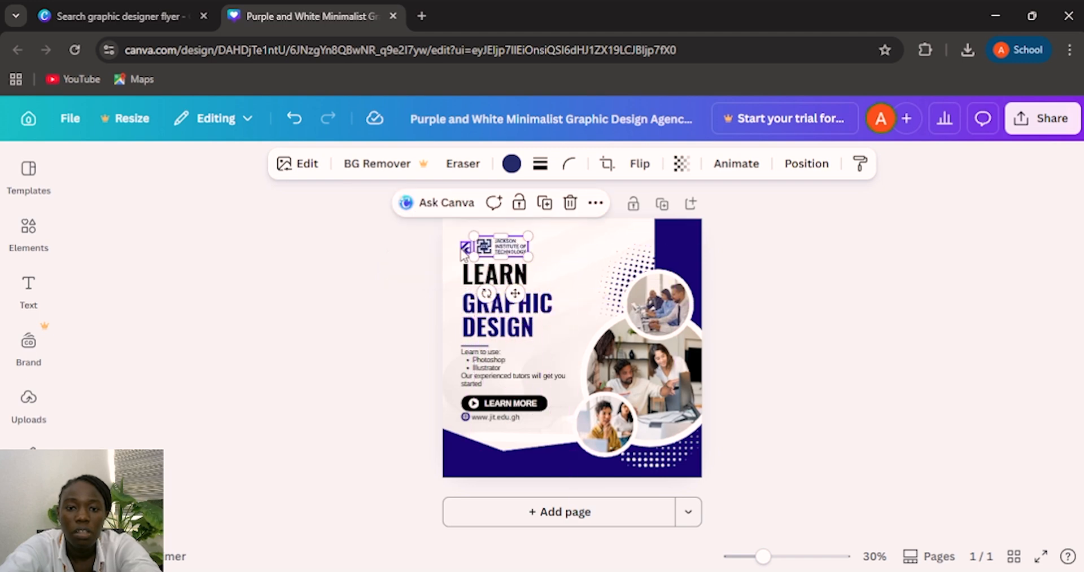
pyautogui.click(465, 247)
pyautogui.click(461, 252)
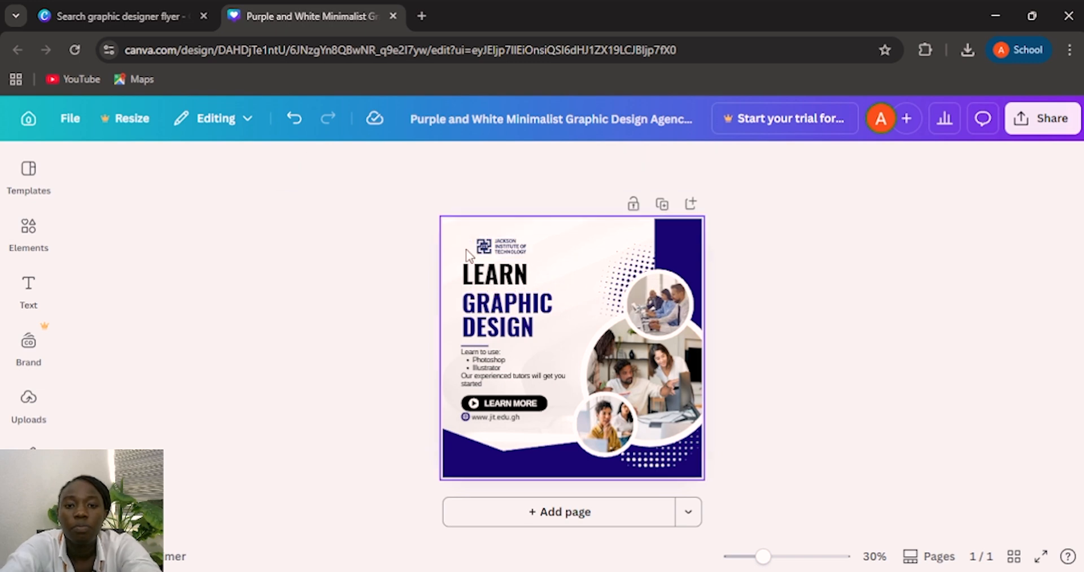
# Align the institute logo with the left edge of the LEARN heading and shrink it to leave a small gap above the text
pyautogui.moveTo(504, 249); pyautogui.dragTo(489, 245)
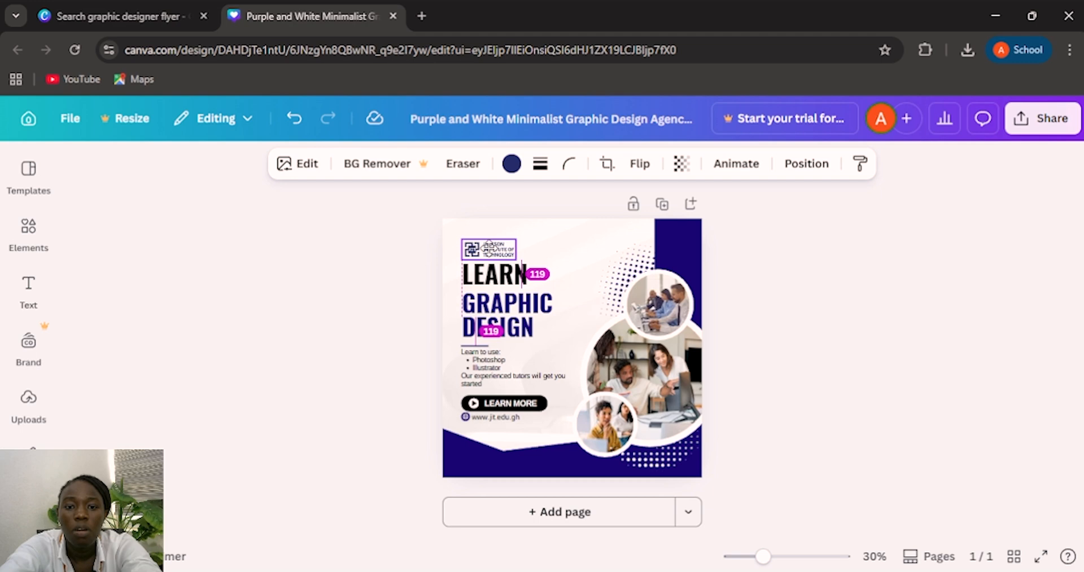
pyautogui.moveTo(488, 244); pyautogui.dragTo(490, 246)
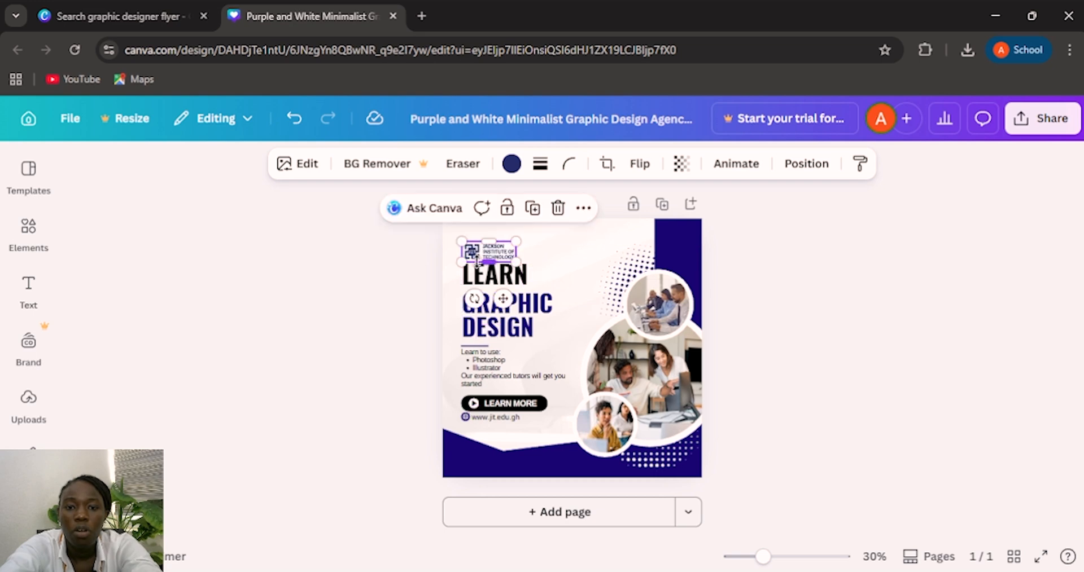
pyautogui.moveTo(516, 262); pyautogui.dragTo(481, 243)
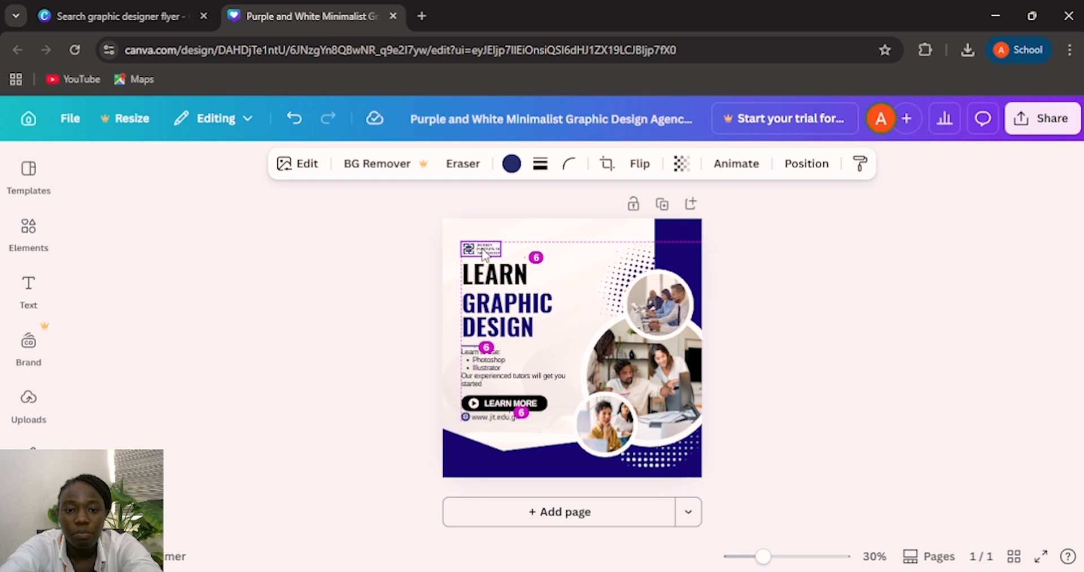
# Nudge the LEARN, GRAPHIC and DESIGN heading lines into alignment with the logo's left edge
pyautogui.moveTo(493, 277); pyautogui.dragTo(515, 335)
pyautogui.click(497, 302)
pyautogui.click(511, 327)
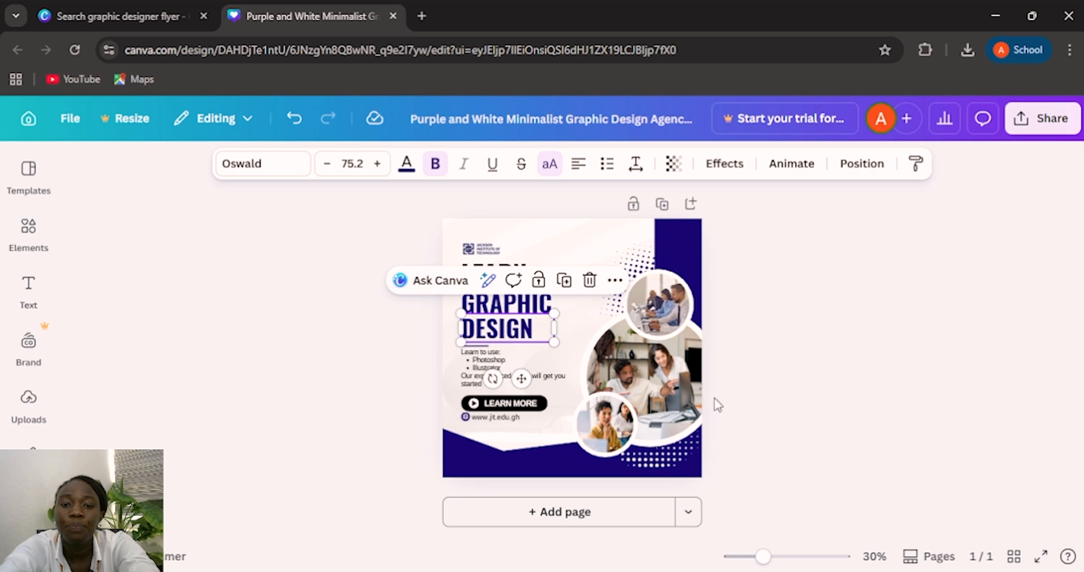
pyautogui.click(799, 354)
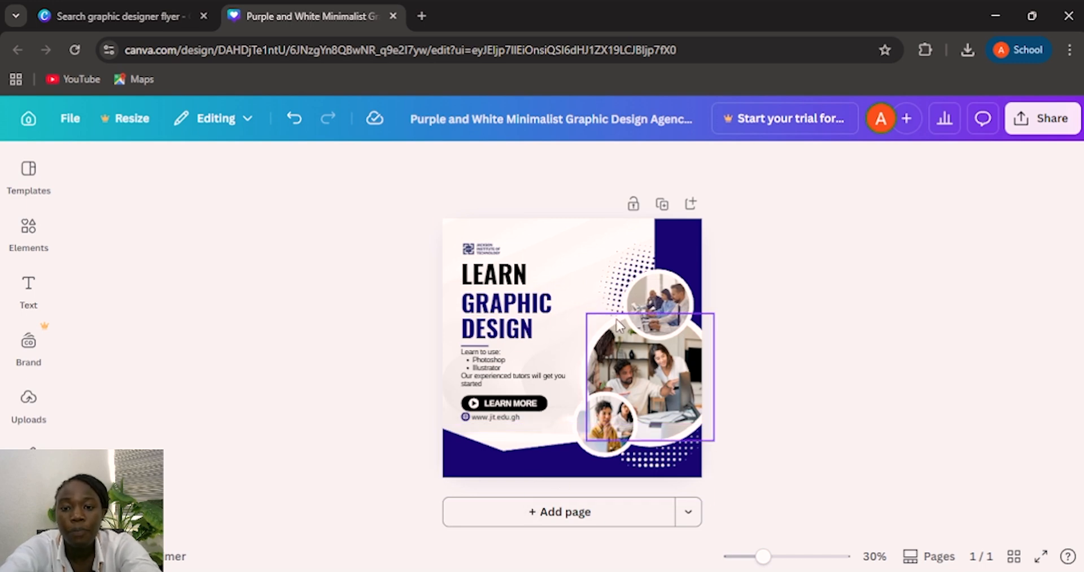
# Examine the flyer's three circular photos and check the existing uploads and folders for replacement pictures
pyautogui.click(658, 377)
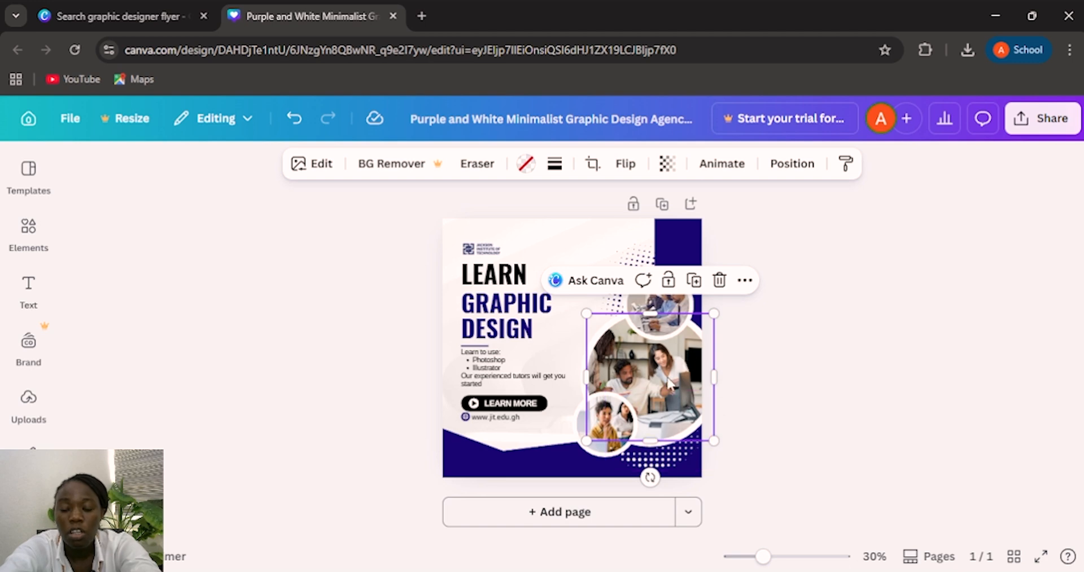
pyautogui.click(659, 332)
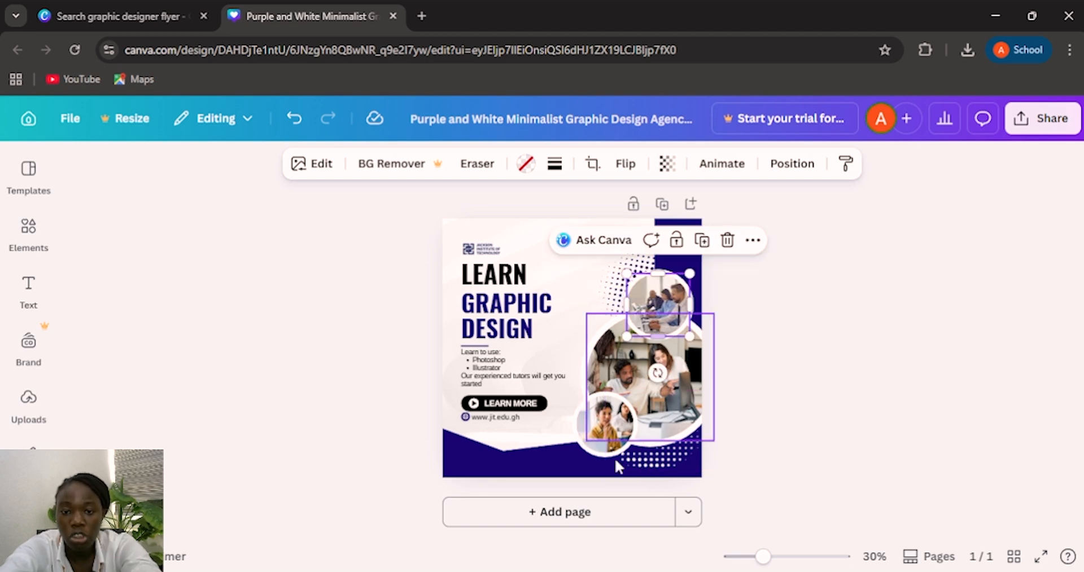
pyautogui.click(603, 446)
pyautogui.click(670, 398)
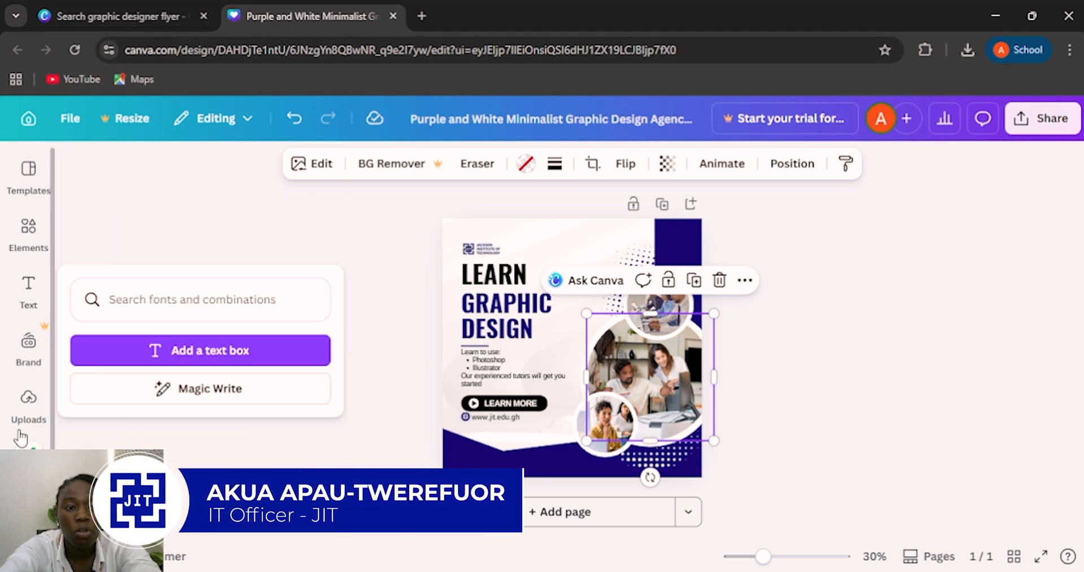
pyautogui.click(25, 415)
pyautogui.scroll(-3, 176, 424)
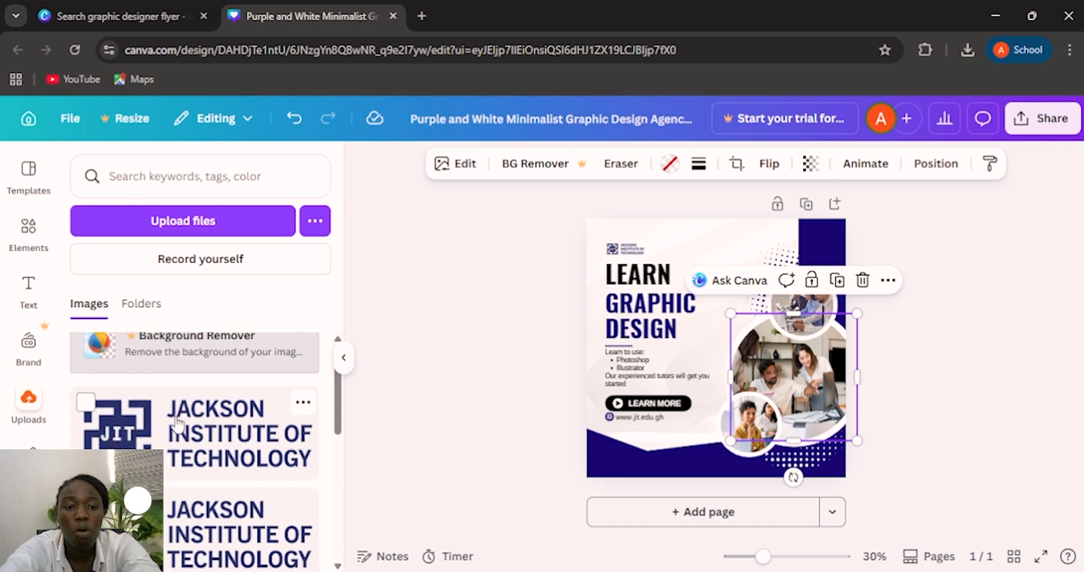
pyautogui.scroll(2, 177, 424)
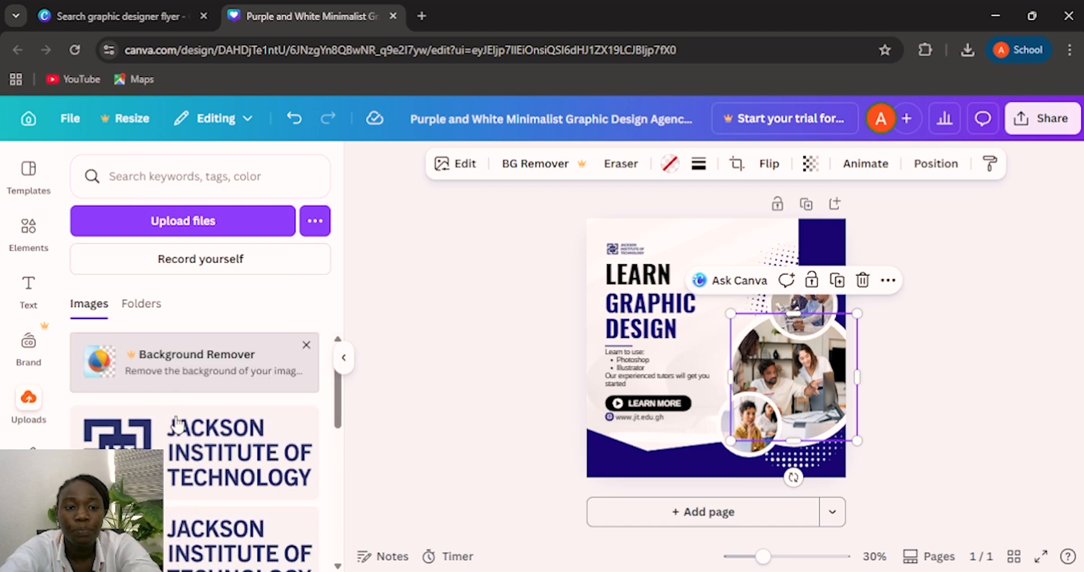
pyautogui.click(128, 314)
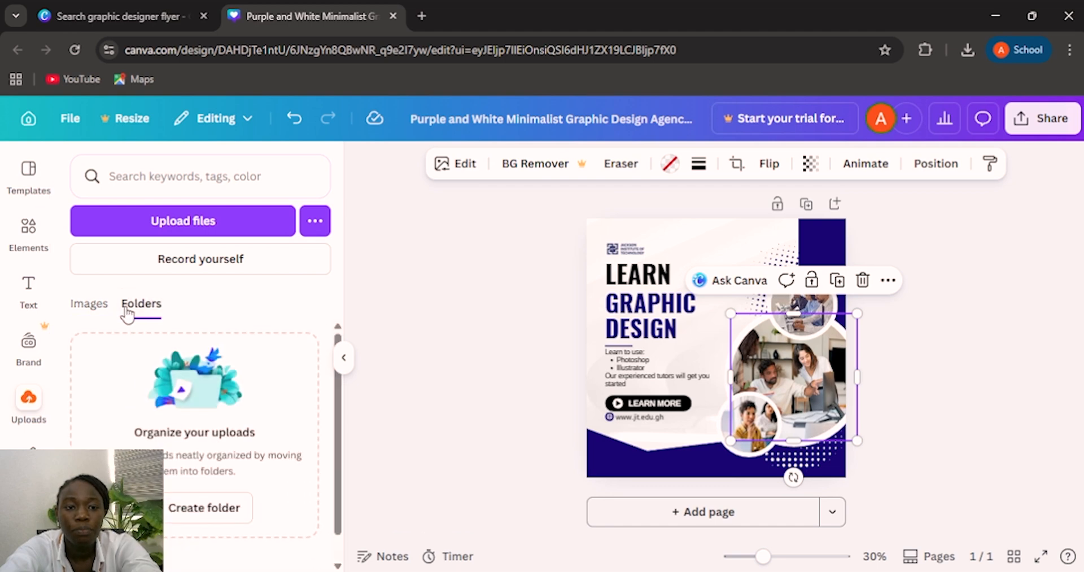
# Start another file upload and open the pics folder on the computer
pyautogui.click(142, 232)
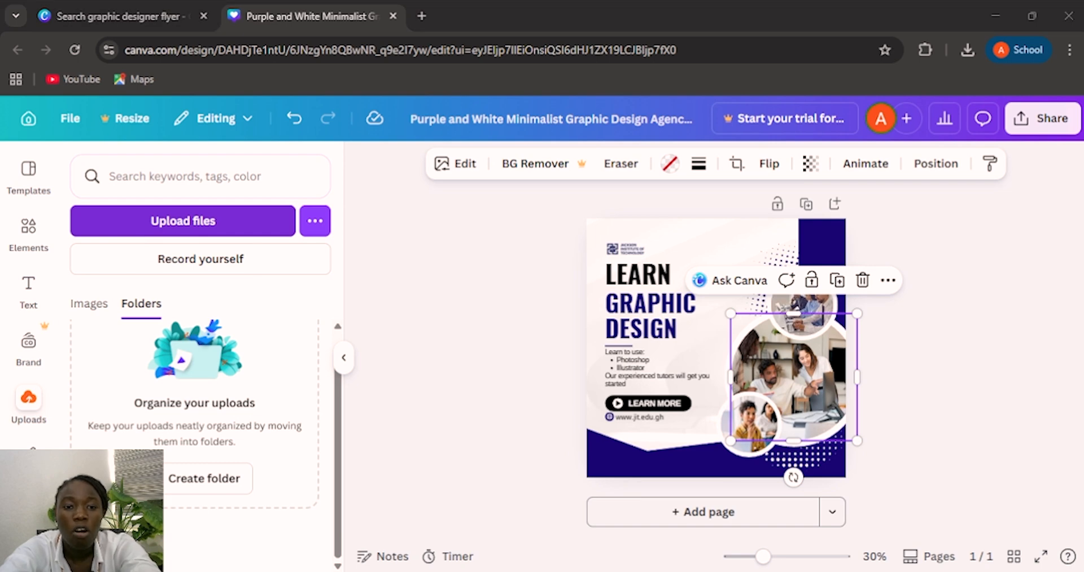
pyautogui.scroll(-3, 92, 249)
pyautogui.scroll(-3, 90, 246)
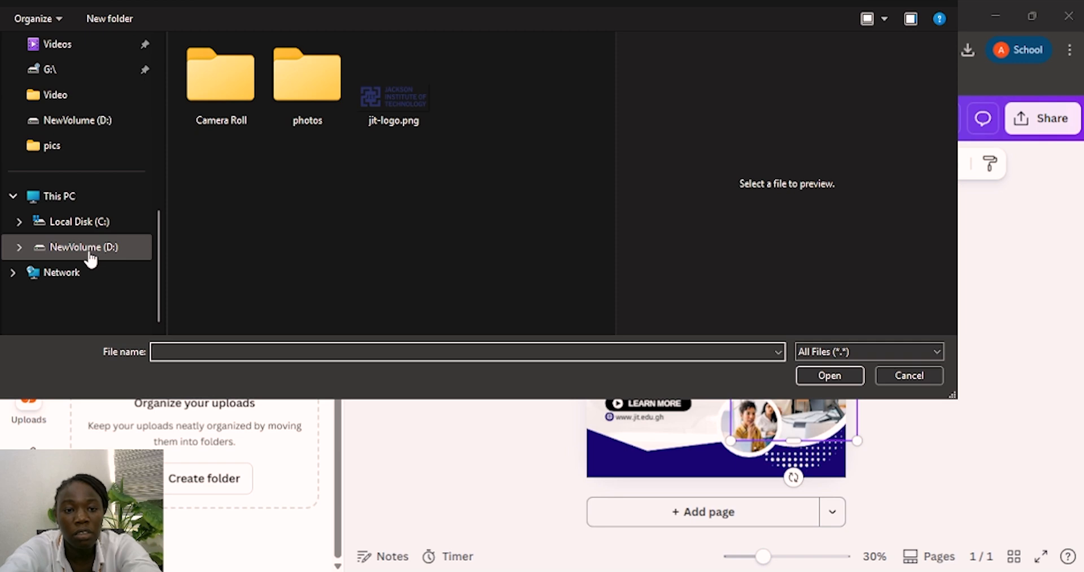
pyautogui.scroll(3, 88, 255)
pyautogui.scroll(-2, 86, 249)
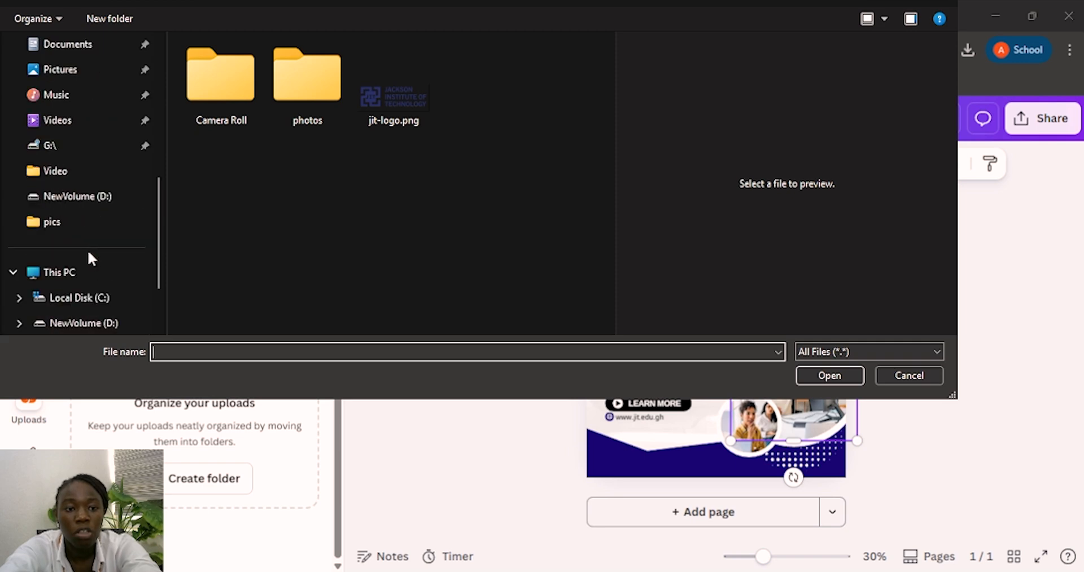
pyautogui.click(52, 222)
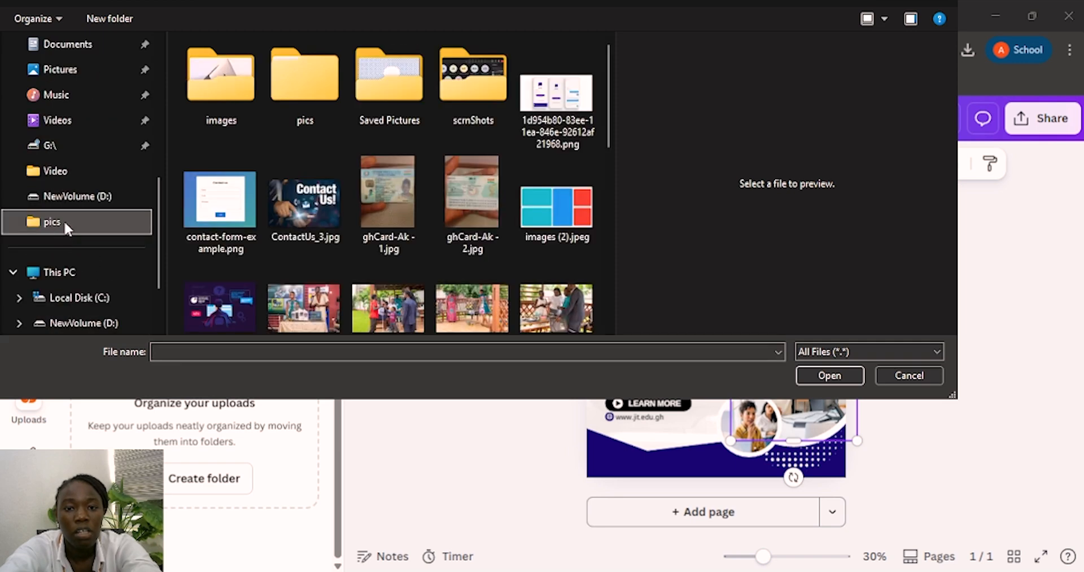
# Browse the pics folder for a replacement picture and upload IoT student's project.jpg to the design's image uploads
pyautogui.scroll(-3, 477, 223)
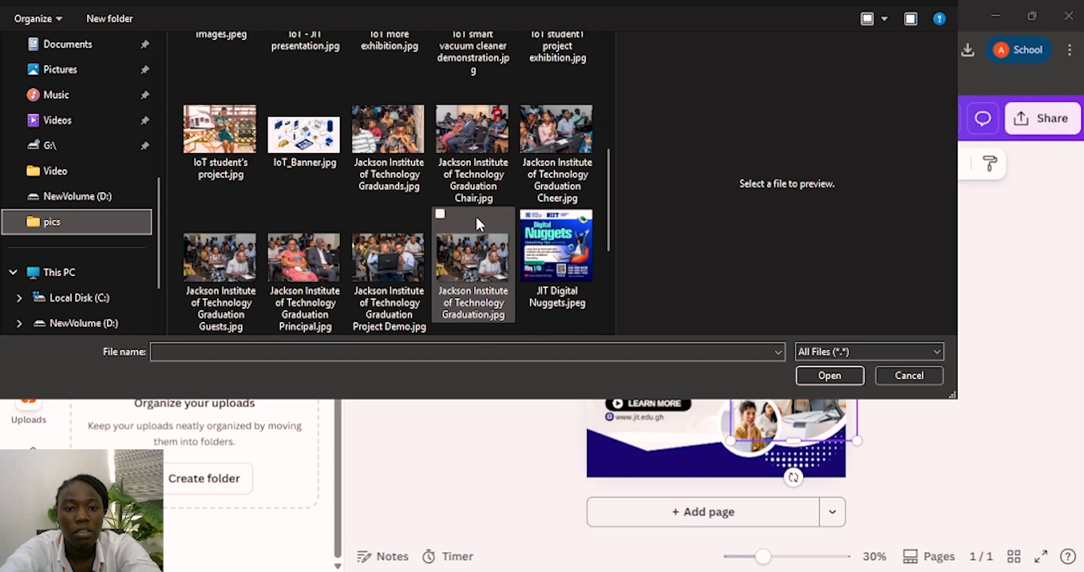
pyautogui.scroll(-2, 476, 221)
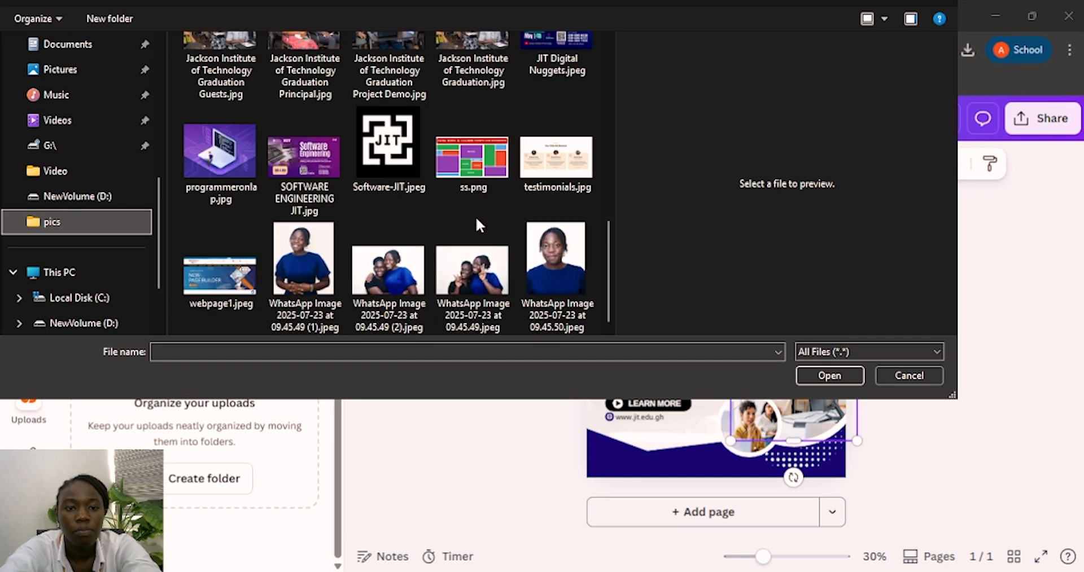
pyautogui.scroll(2, 478, 224)
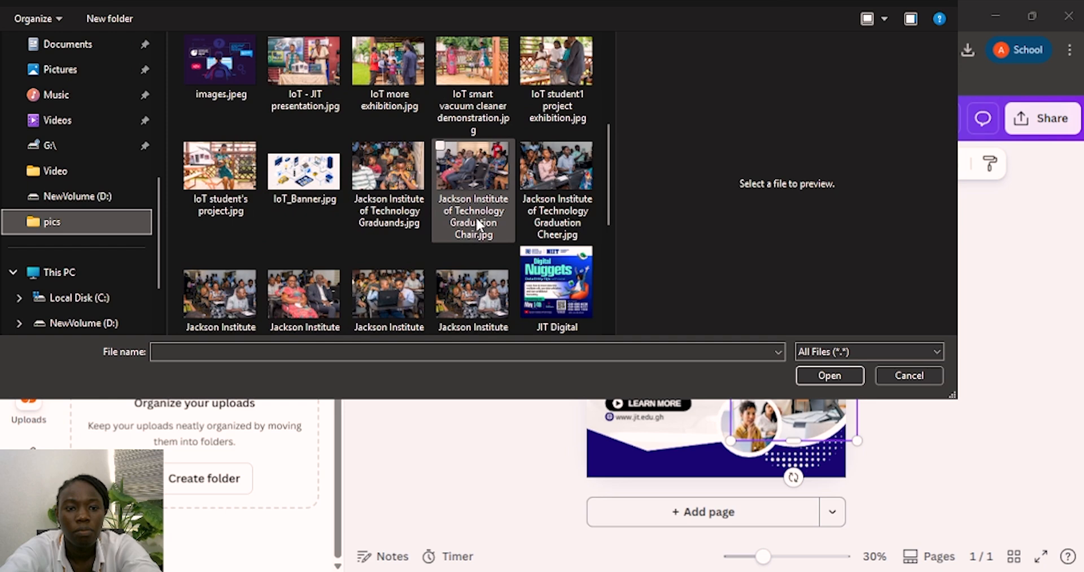
pyautogui.scroll(1, 477, 223)
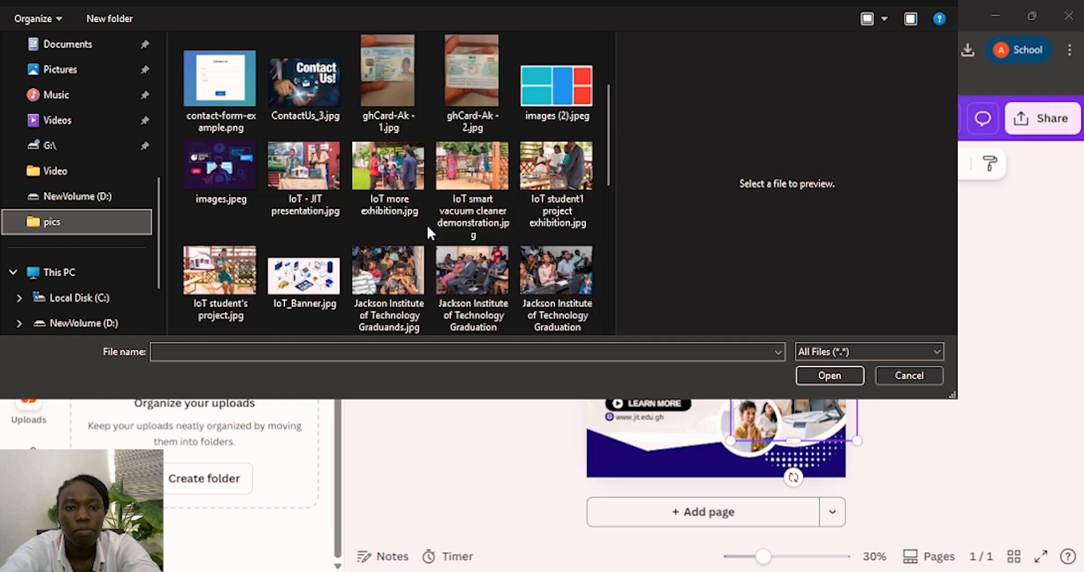
pyautogui.scroll(1, 380, 208)
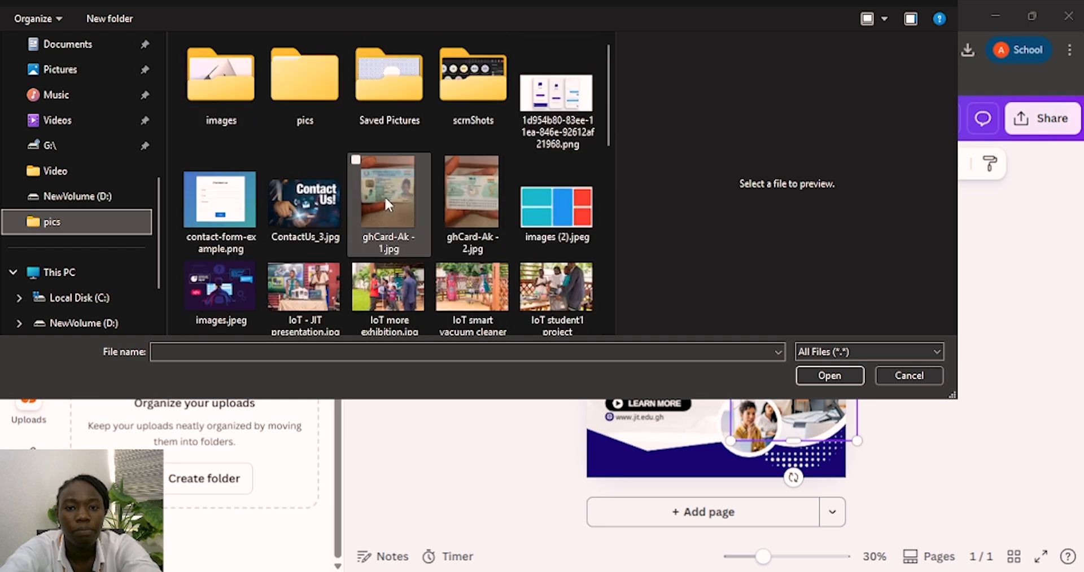
pyautogui.scroll(-2, 367, 199)
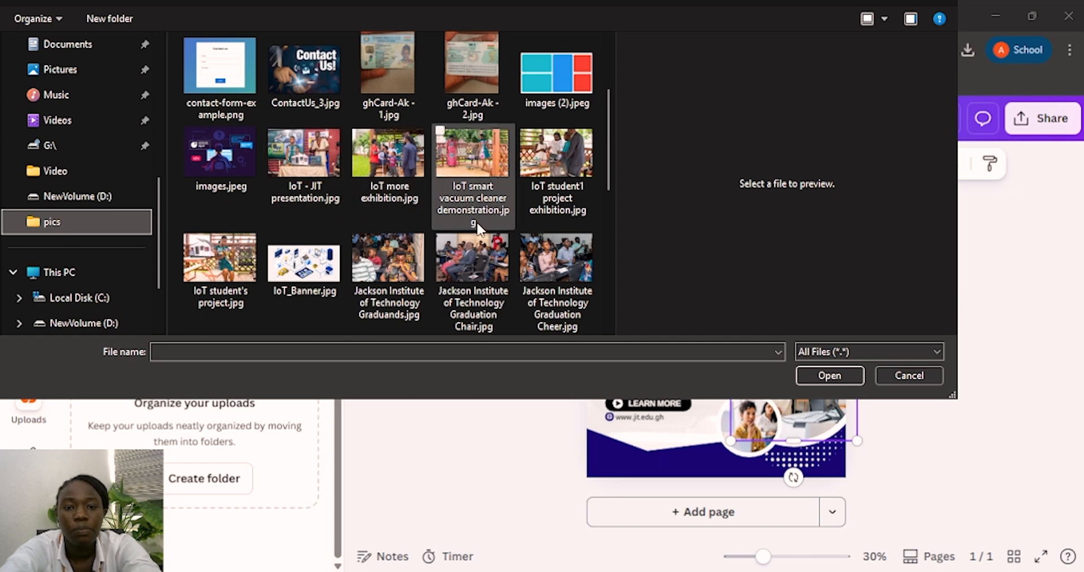
pyautogui.click(294, 169)
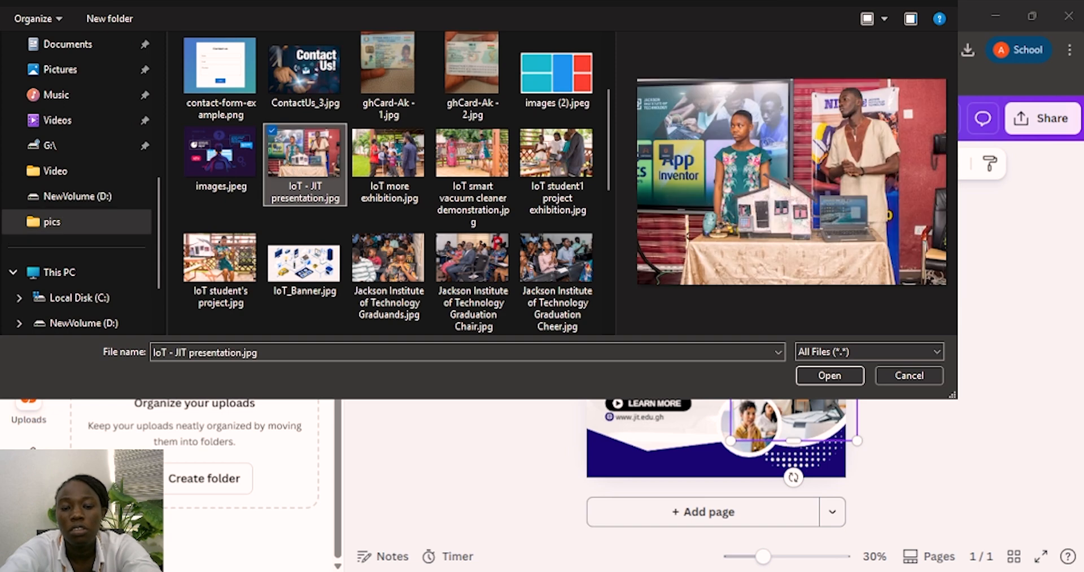
pyautogui.click(220, 259)
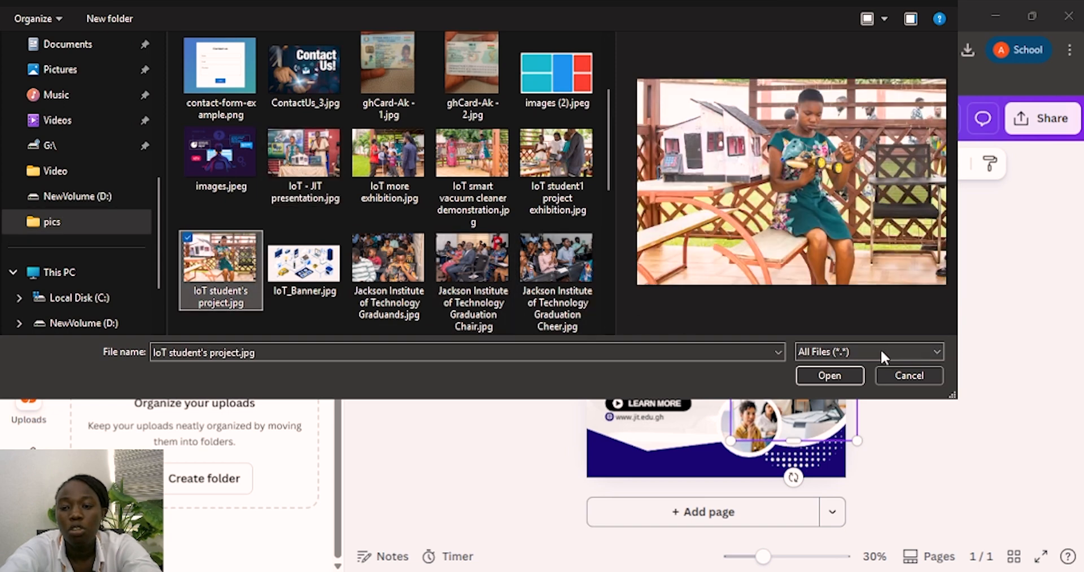
pyautogui.click(825, 376)
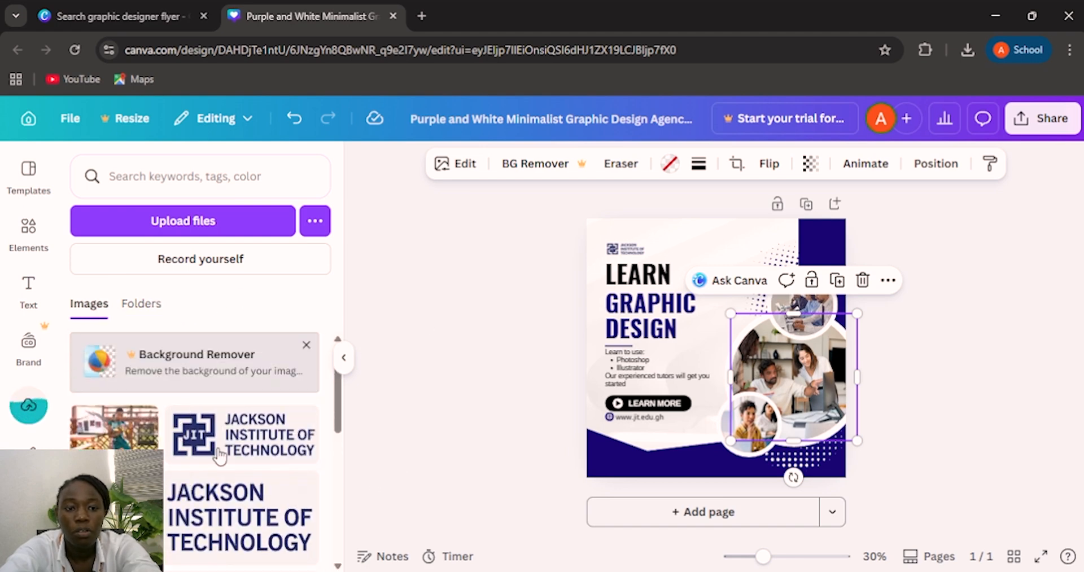
# Add the uploaded student project photo to the flyer, shift it slightly over the headings, and hide the uploads list
pyautogui.click(99, 436)
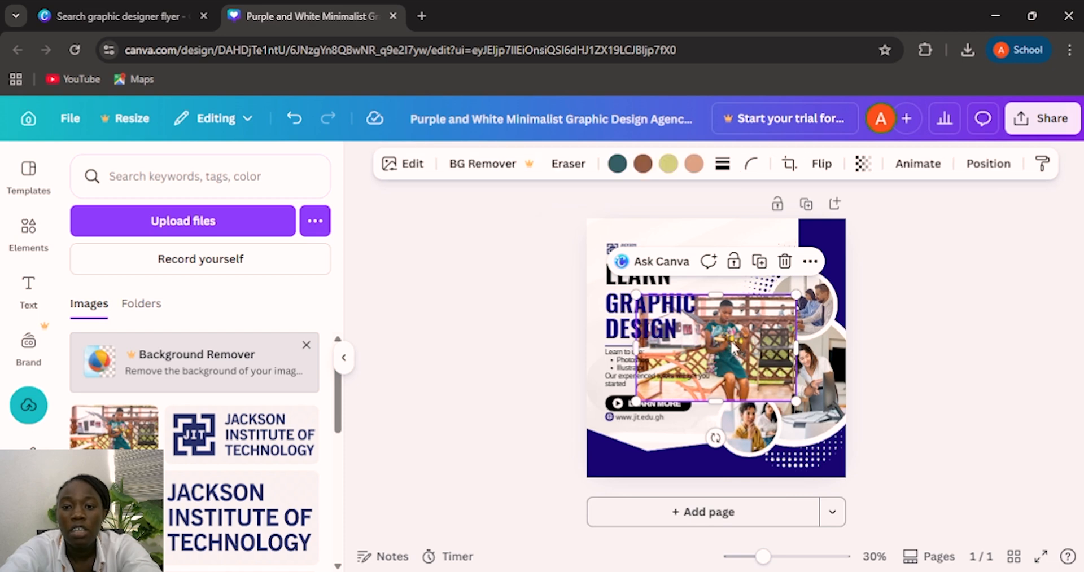
pyautogui.moveTo(730, 343)
pyautogui.mouseDown()
pyautogui.moveTo(728, 376)
pyautogui.moveTo(714, 331)
pyautogui.mouseUp()
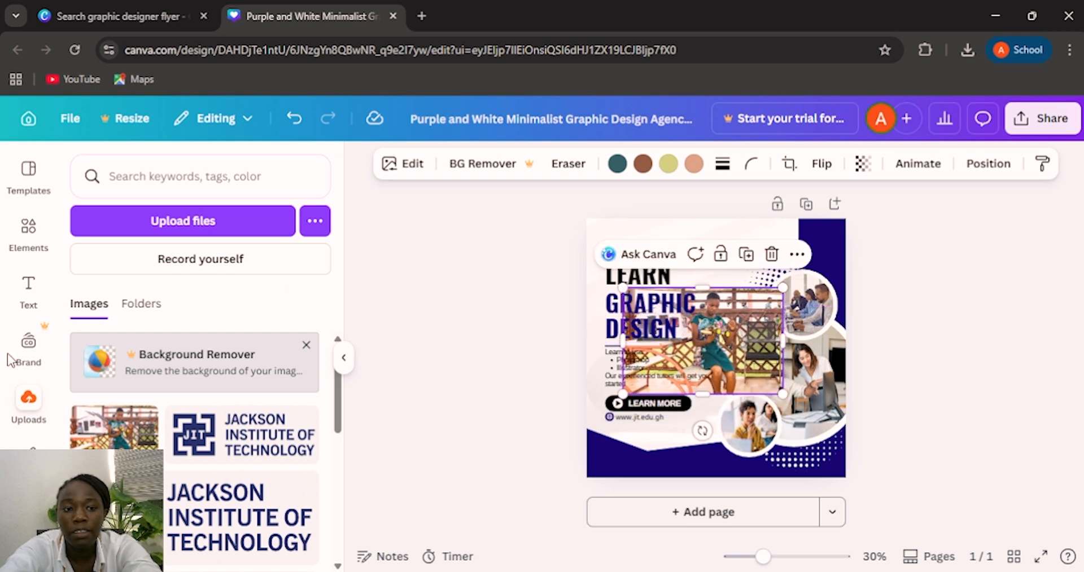
pyautogui.click(28, 410)
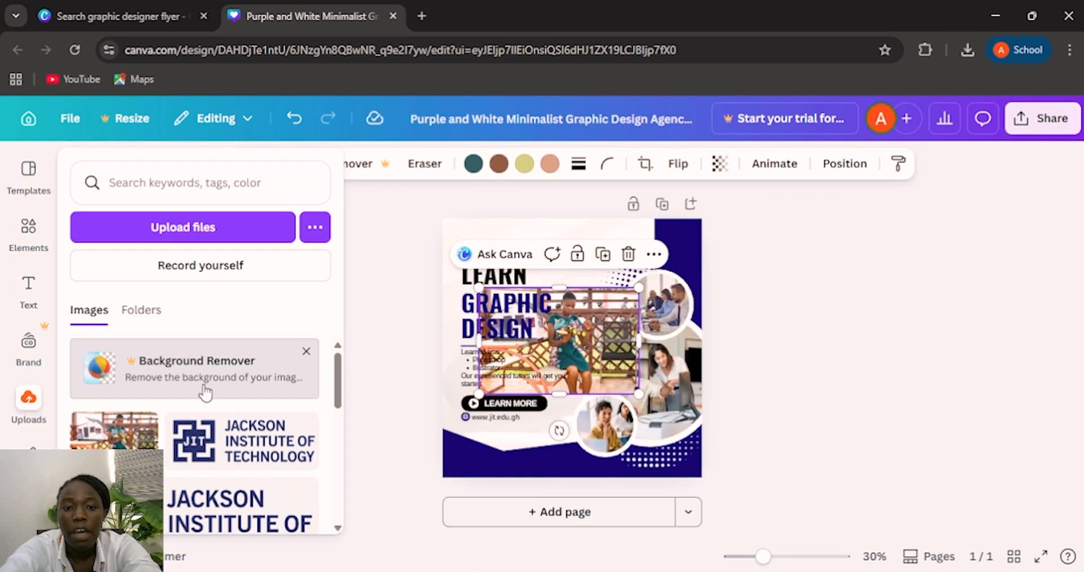
# Try the student project photo in the flyer's large circular frame and undo the replacement
pyautogui.moveTo(585, 333); pyautogui.dragTo(608, 367)
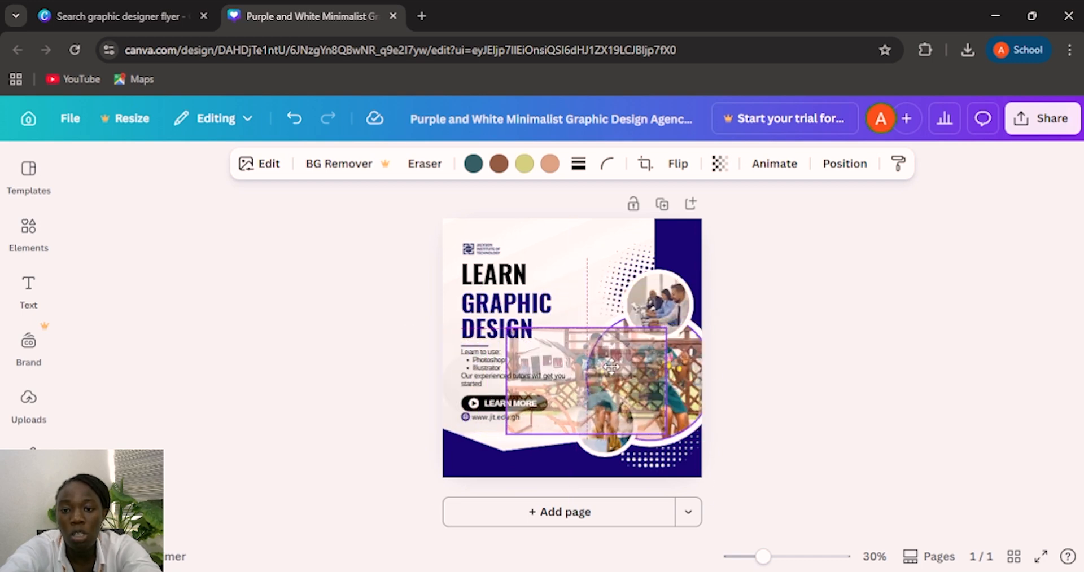
pyautogui.moveTo(610, 367); pyautogui.dragTo(594, 404)
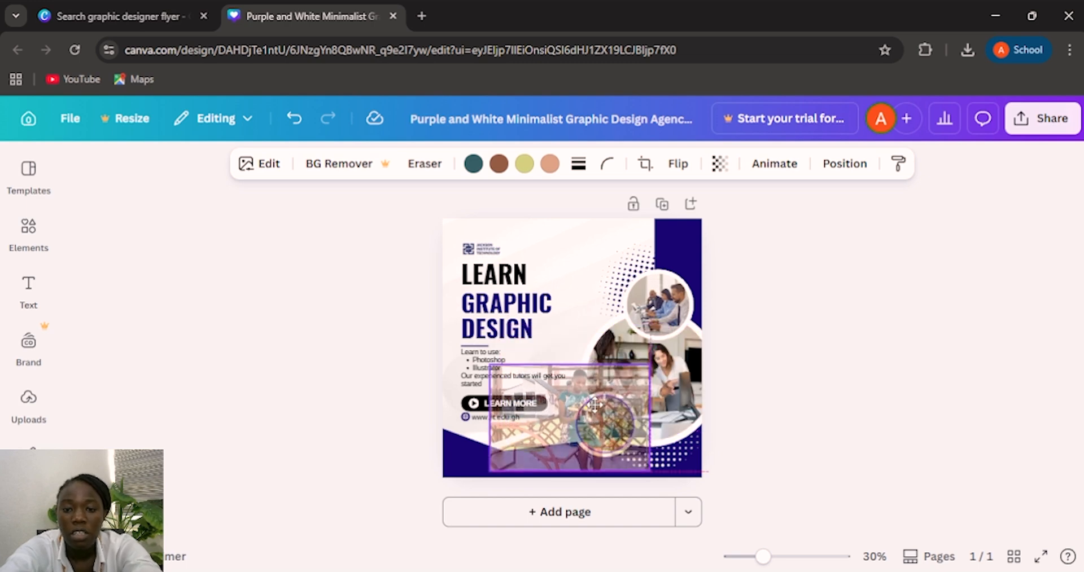
pyautogui.moveTo(609, 366)
pyautogui.mouseDown()
pyautogui.moveTo(633, 299)
pyautogui.moveTo(643, 367)
pyautogui.moveTo(621, 403)
pyautogui.moveTo(644, 339)
pyautogui.moveTo(655, 342)
pyautogui.moveTo(658, 390)
pyautogui.moveTo(602, 420)
pyautogui.moveTo(652, 344)
pyautogui.moveTo(653, 302)
pyautogui.moveTo(643, 384)
pyautogui.moveTo(649, 361)
pyautogui.moveTo(655, 367)
pyautogui.moveTo(655, 296)
pyautogui.moveTo(595, 389)
pyautogui.moveTo(630, 362)
pyautogui.mouseUp()
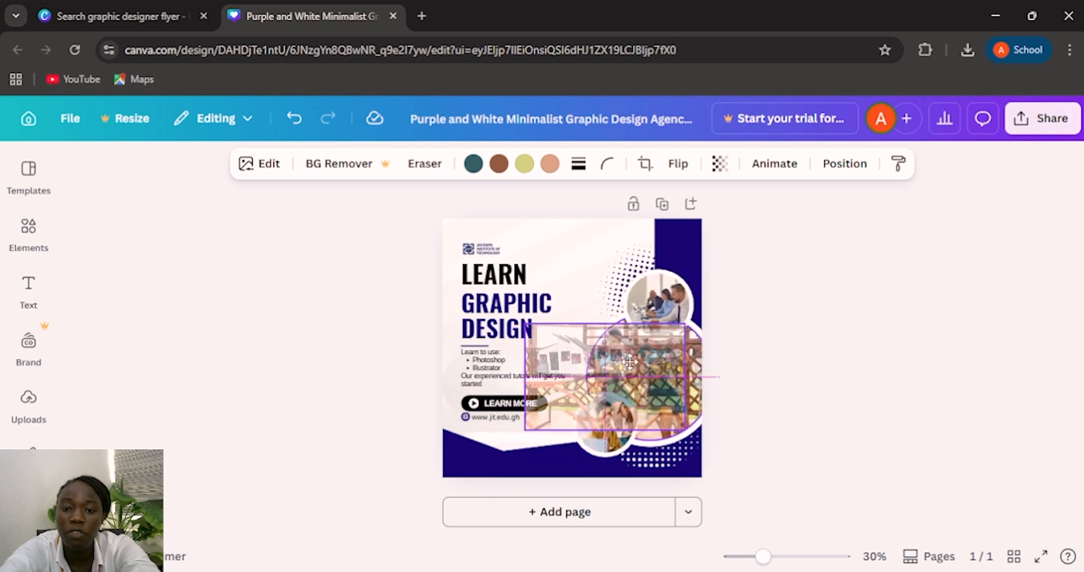
pyautogui.moveTo(629, 361); pyautogui.dragTo(632, 368)
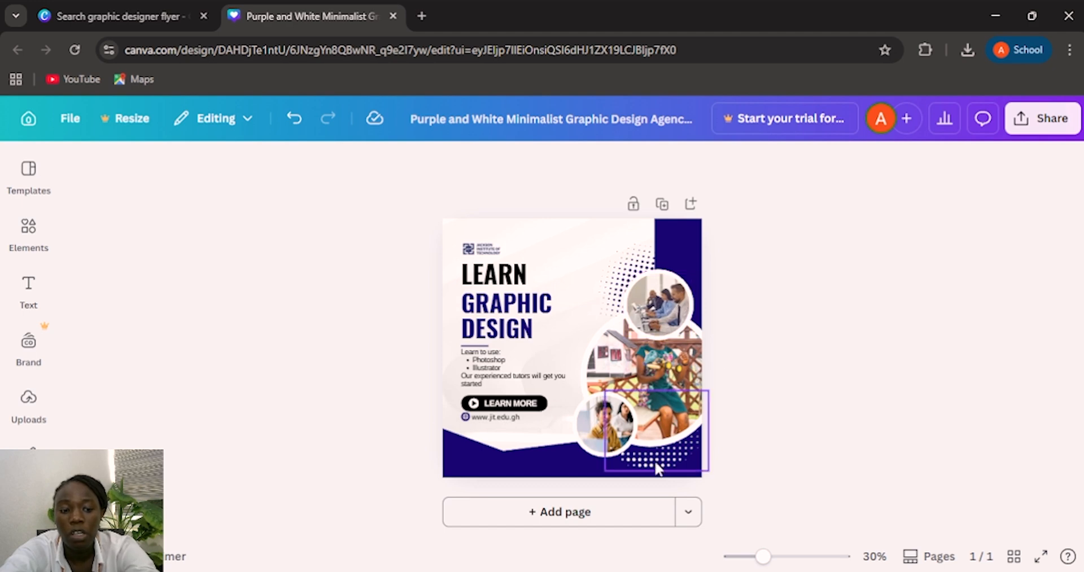
pyautogui.hotkey('ctrl', 'z')
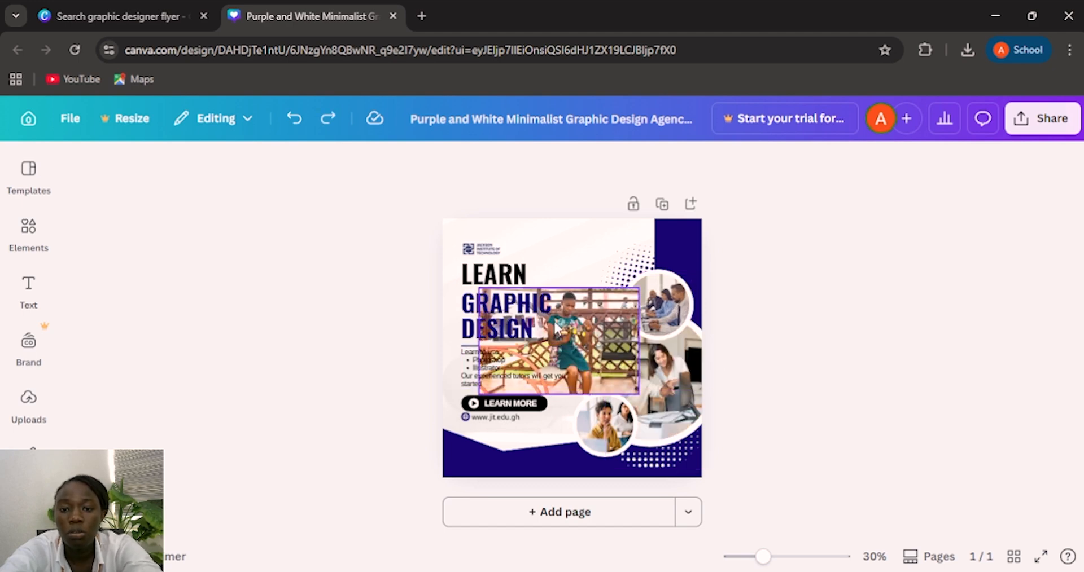
# Replace the picture in the flyer's small lower circular frame with the student project photo
pyautogui.moveTo(584, 332); pyautogui.dragTo(602, 420)
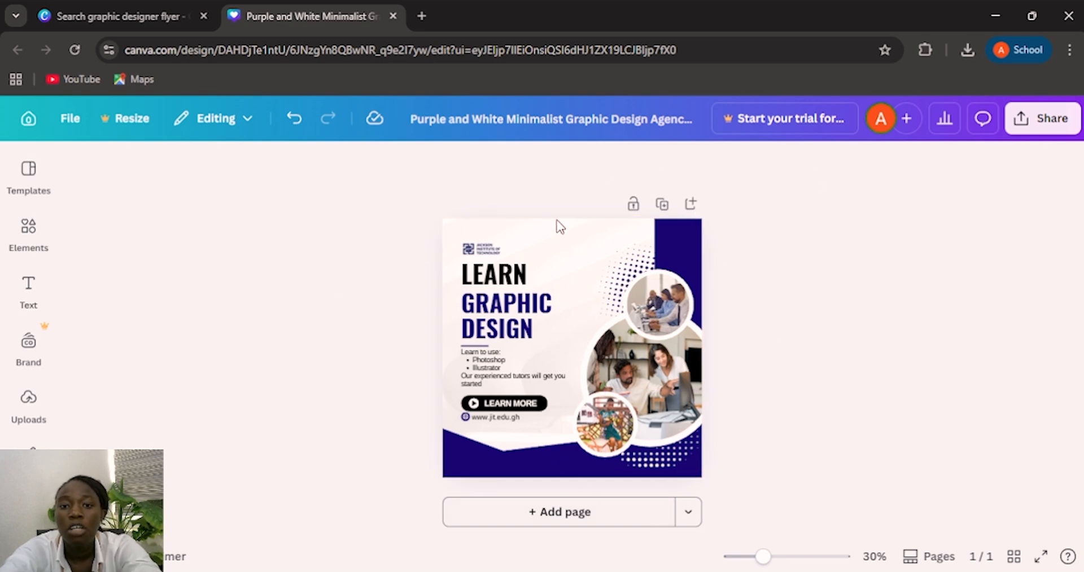
# Open the download settings for the finished flyer from its sharing options
pyautogui.click(1045, 125)
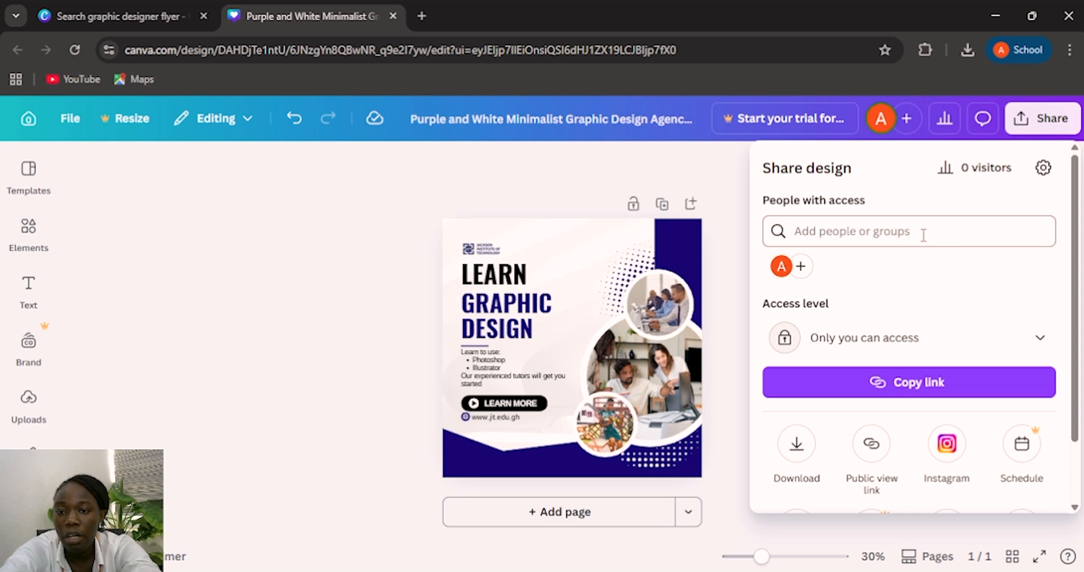
pyautogui.scroll(-1, 881, 343)
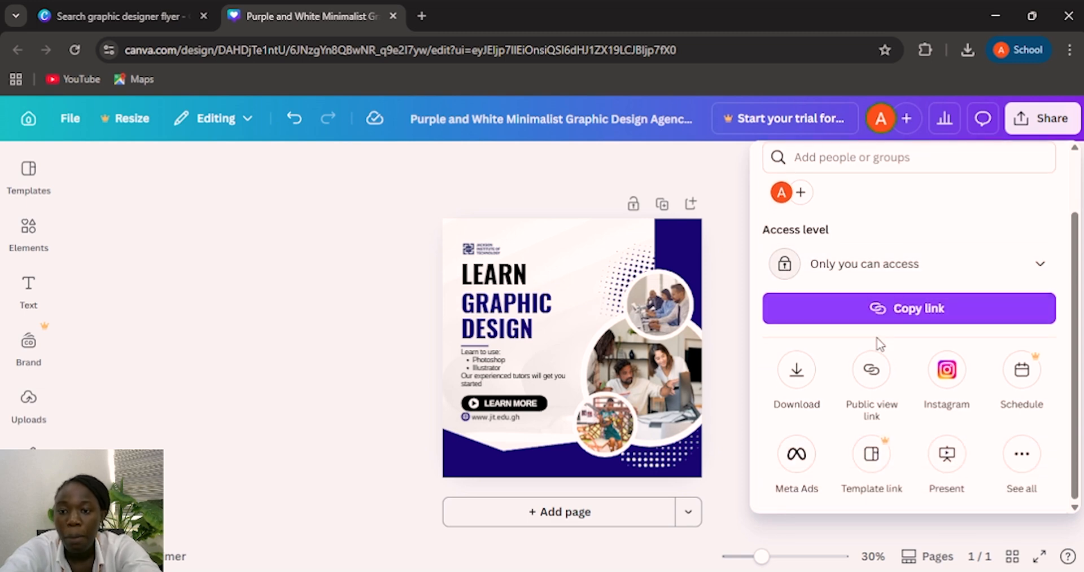
pyautogui.click(796, 373)
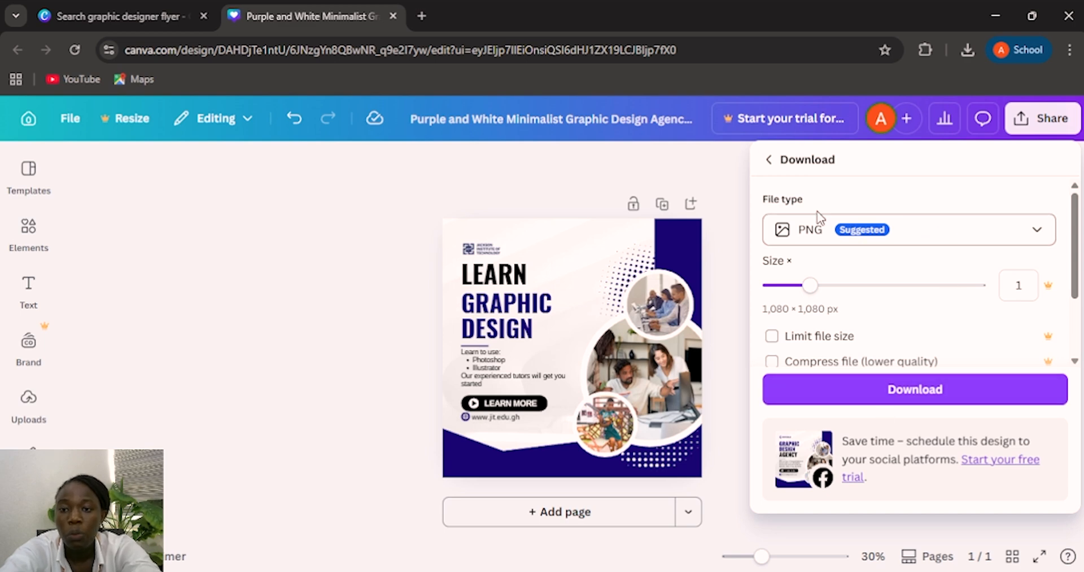
# Examine the download settings and the available file types, such as JPG, PNG, PDF, SVG and MP4, keeping PNG selected
pyautogui.scroll(-2, 875, 306)
pyautogui.scroll(3, 874, 307)
pyautogui.click(931, 233)
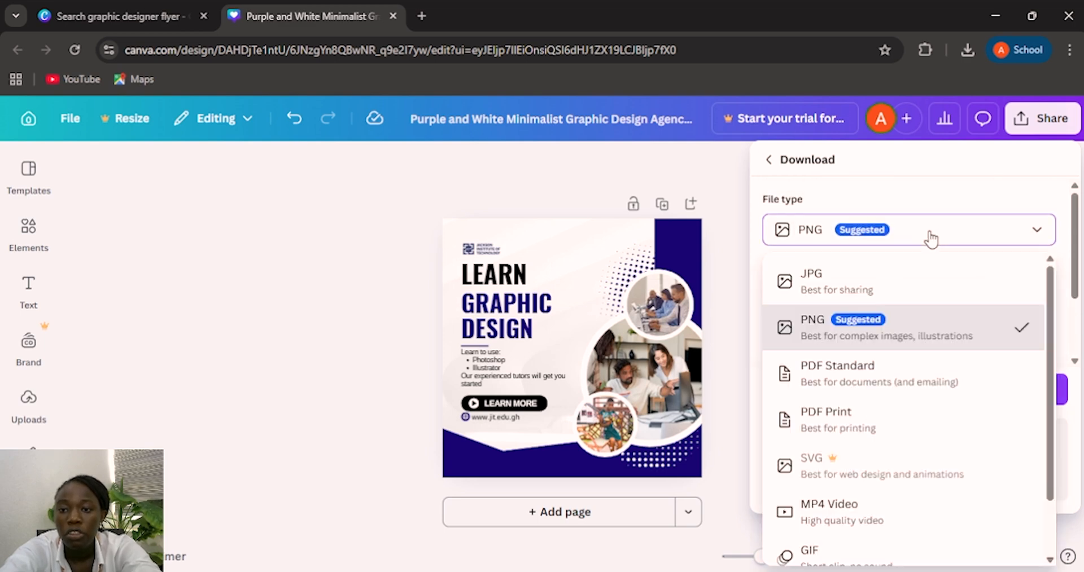
pyautogui.scroll(-2, 915, 459)
pyautogui.scroll(2, 911, 451)
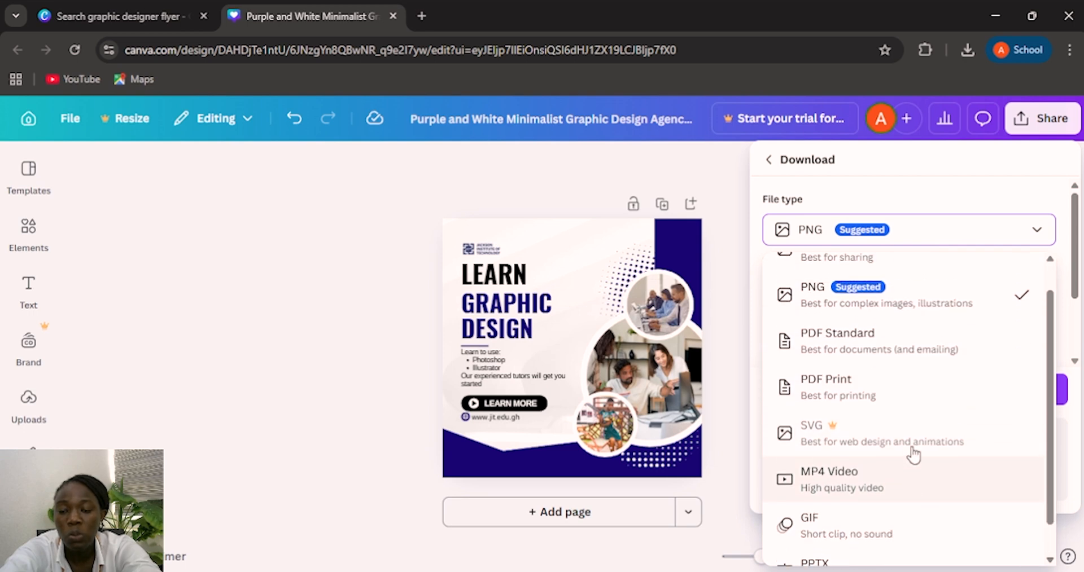
pyautogui.scroll(-1, 876, 410)
pyautogui.scroll(1, 875, 408)
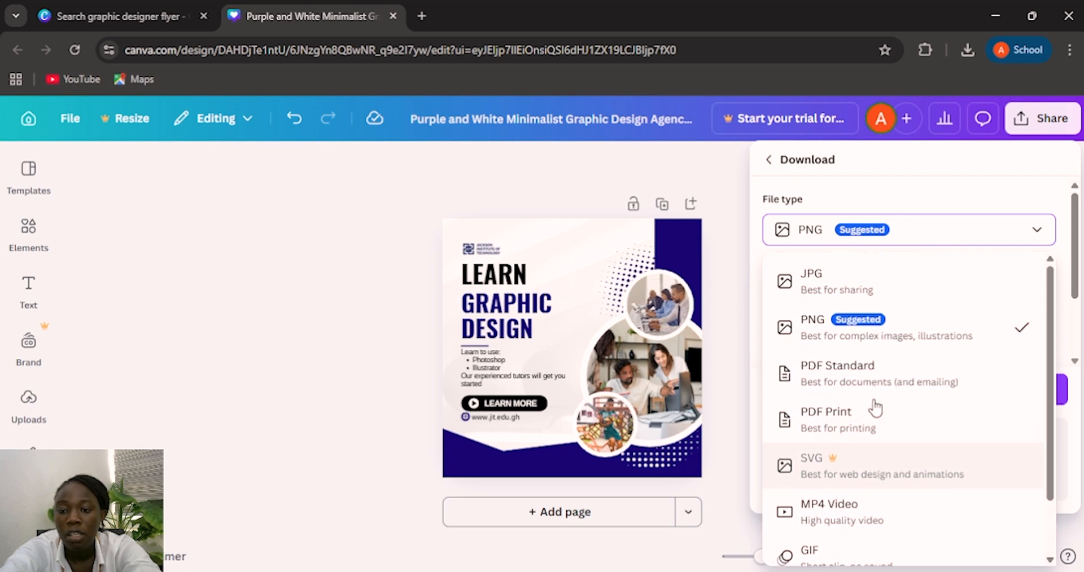
pyautogui.click(1043, 231)
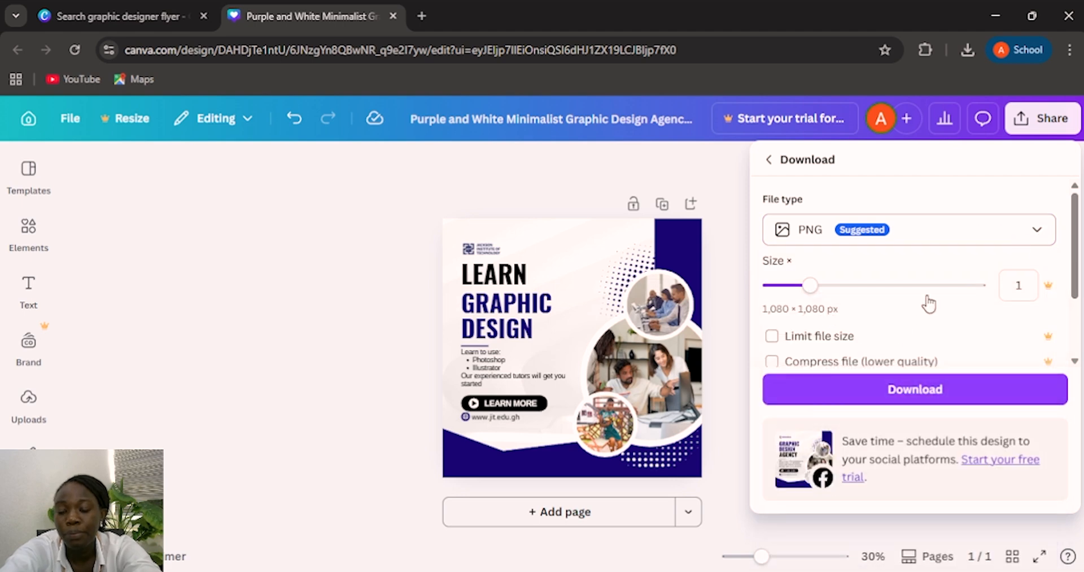
# Download the flyer as a PNG at 1,080 × 1,080 px and dismiss the browser's download notice
pyautogui.click(900, 401)
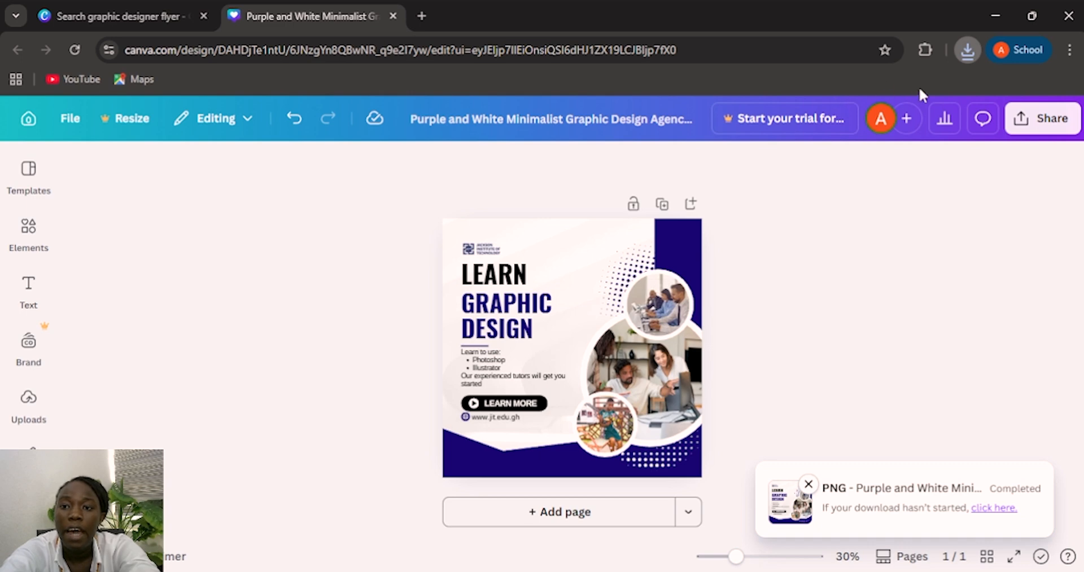
pyautogui.click(864, 94)
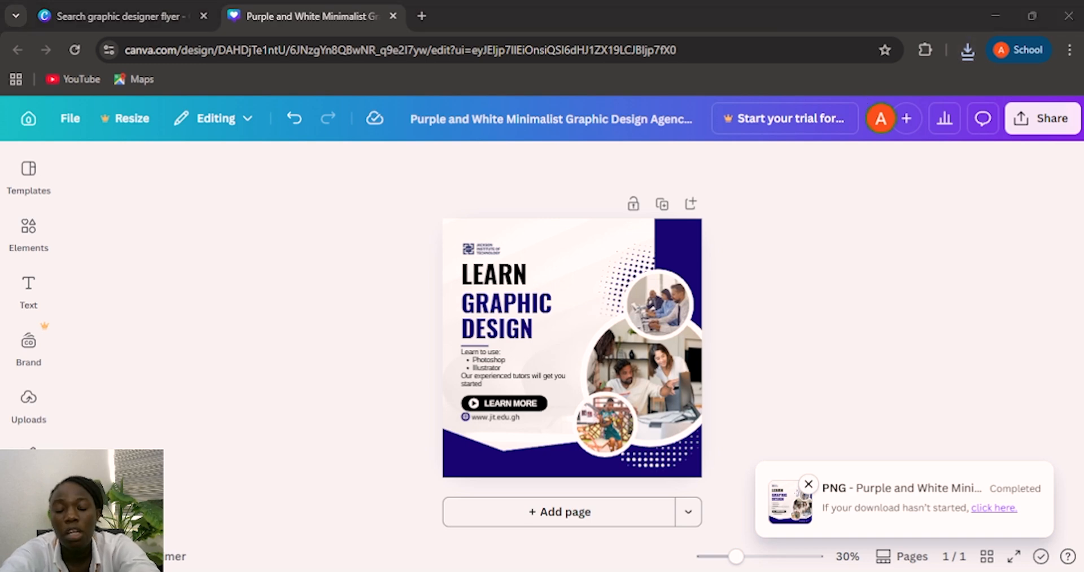